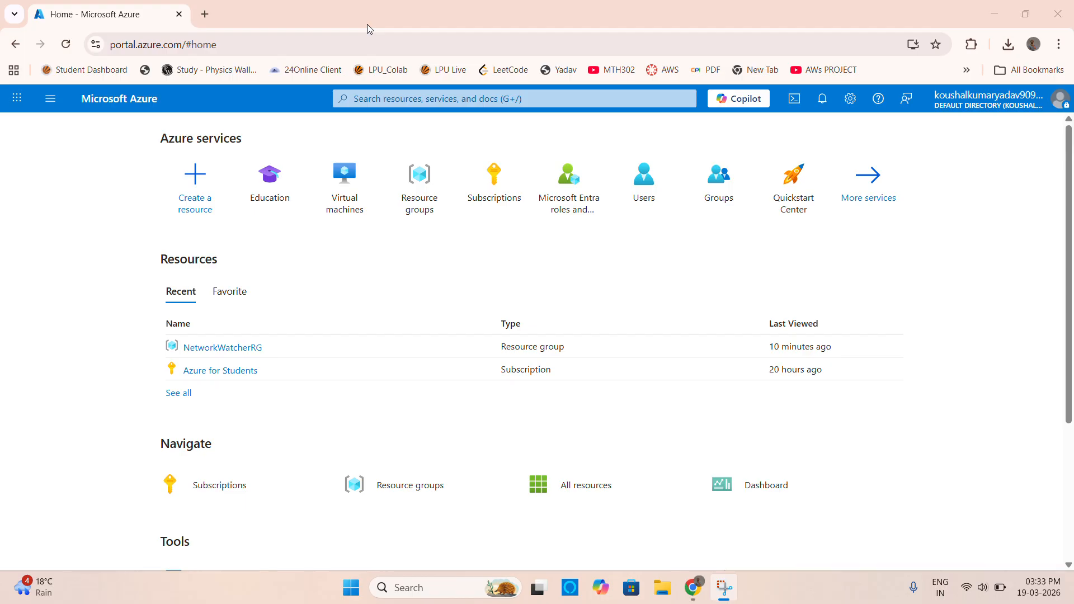
# Search the portal for Subscriptions and open the Azure for Students subscription
pyautogui.click(373, 100)
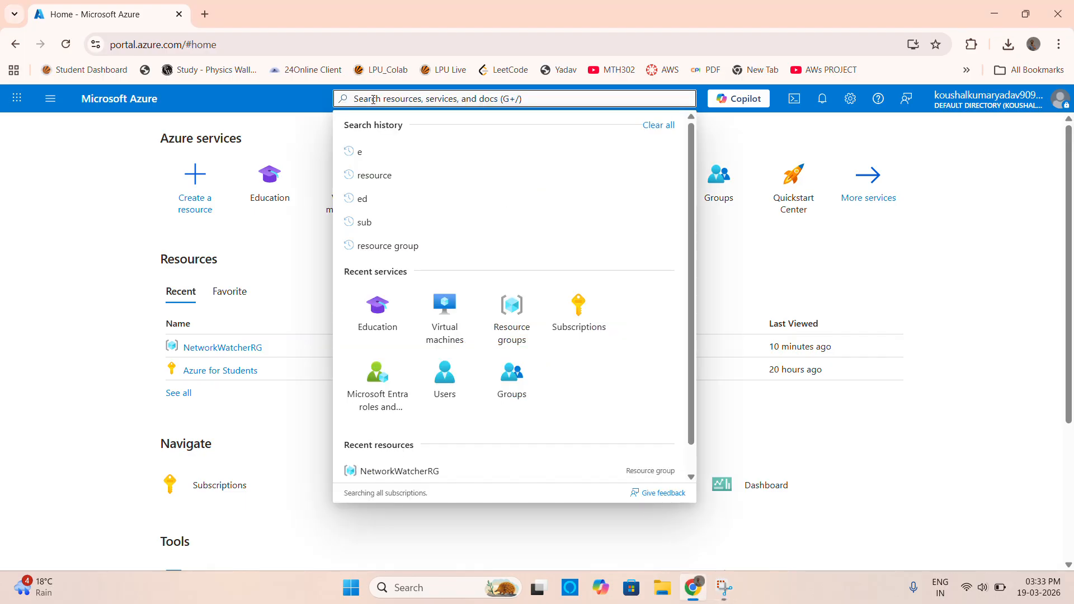
pyautogui.write('sub')
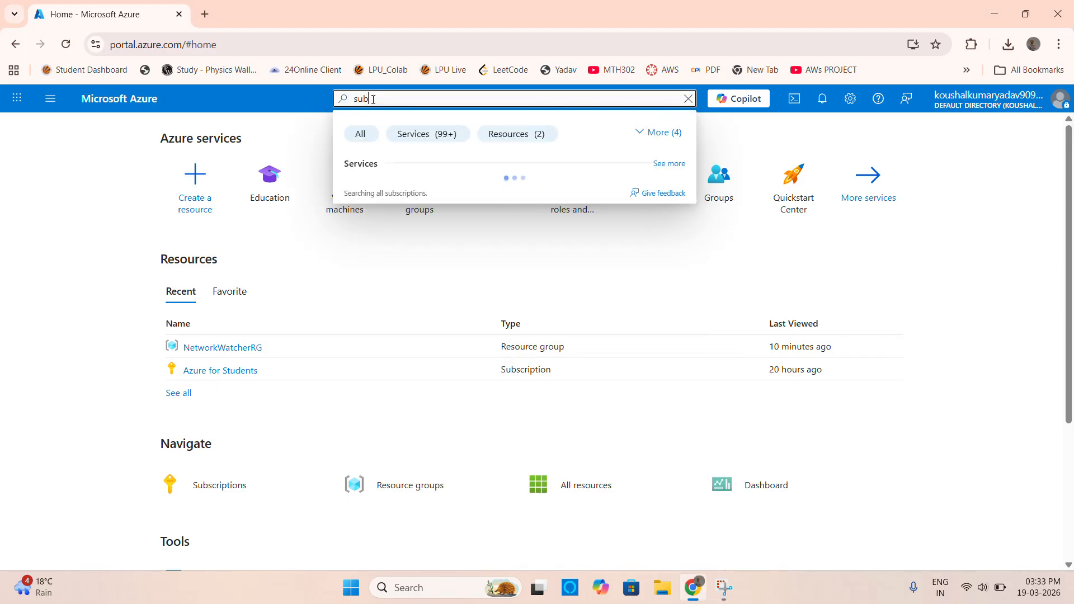
pyautogui.click(386, 192)
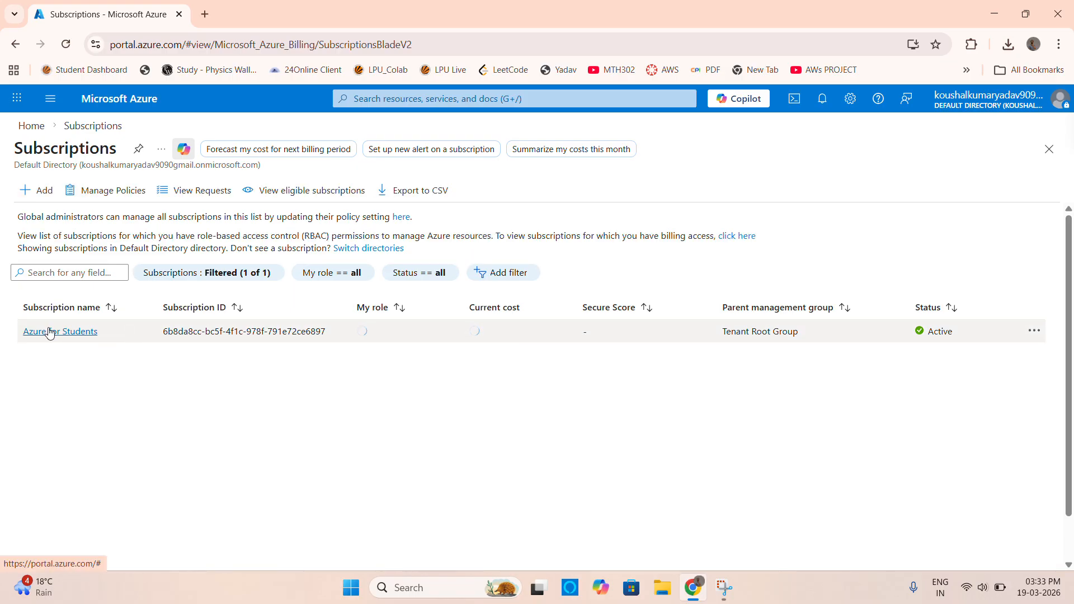
pyautogui.scroll(5, 50, 333)
pyautogui.scroll(2, 50, 334)
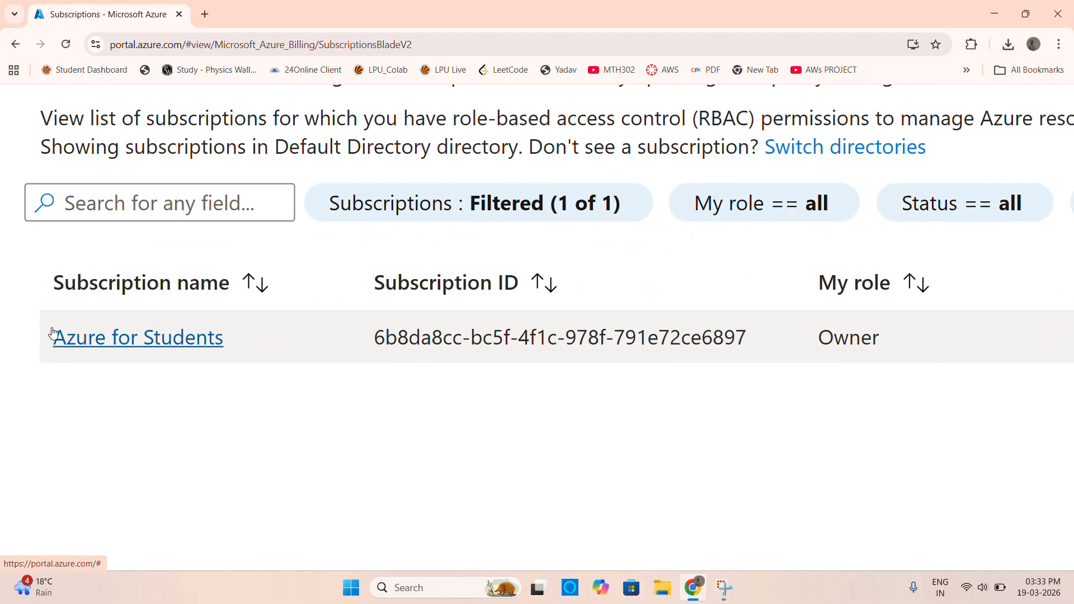
pyautogui.click(128, 338)
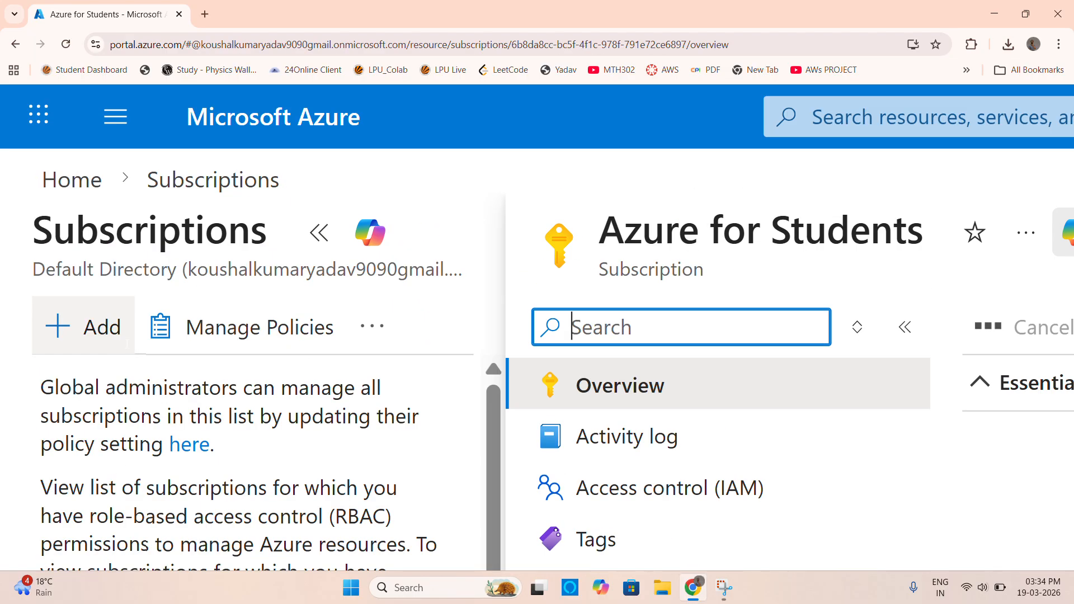
pyautogui.scroll(-5, 128, 349)
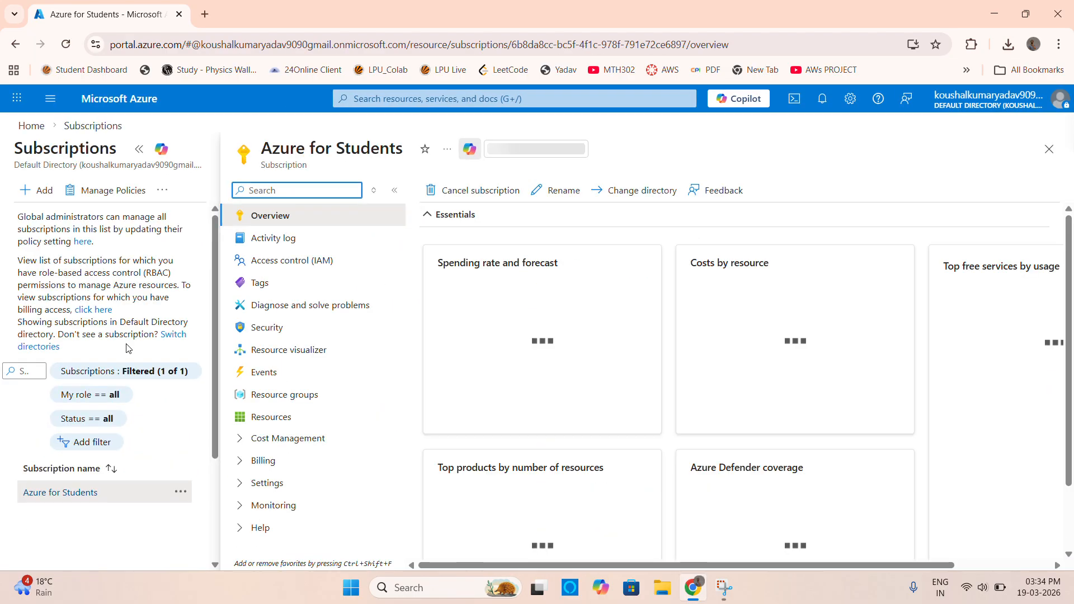
# Find the Policies page among the subscription's settings and open it
pyautogui.click(297, 191)
pyautogui.write('pol')
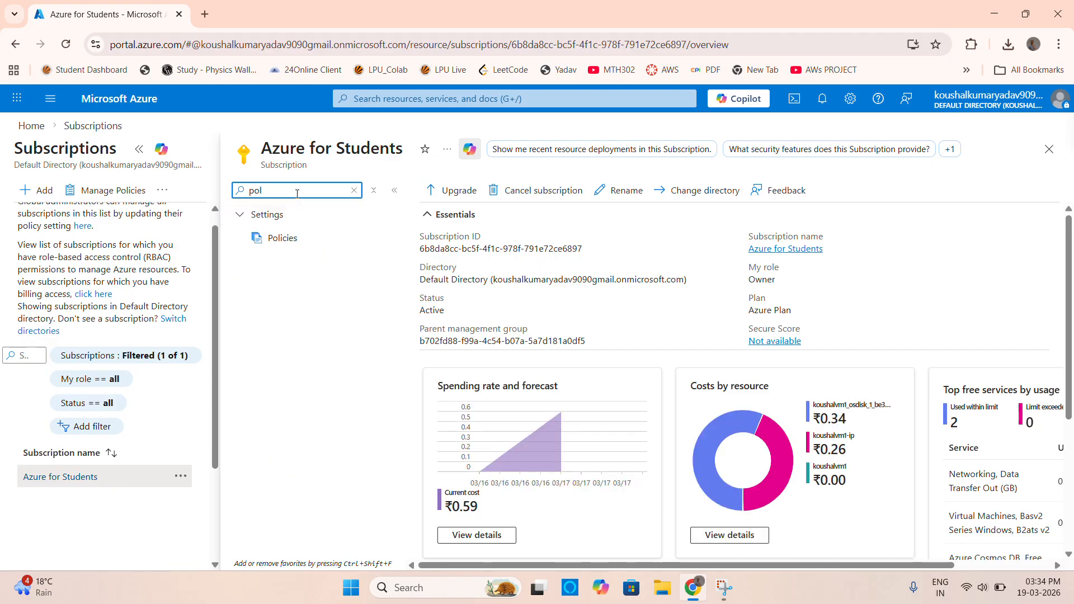
pyautogui.click(284, 248)
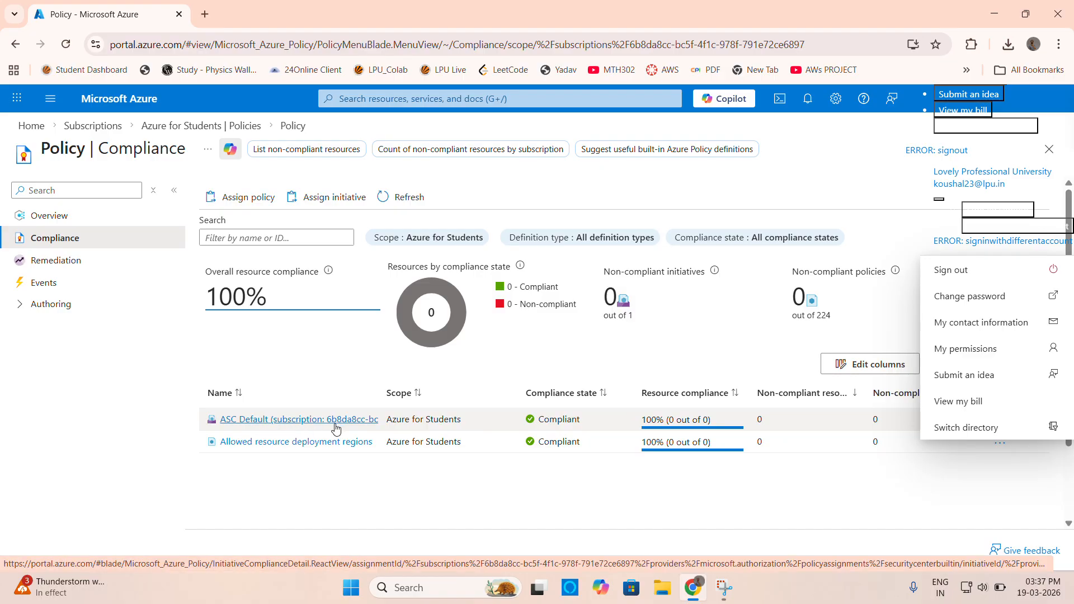
# View the Allowed resource deployment regions policy assignment and examine the regions in its Allowed locations parameter
pyautogui.rightClick(247, 447)
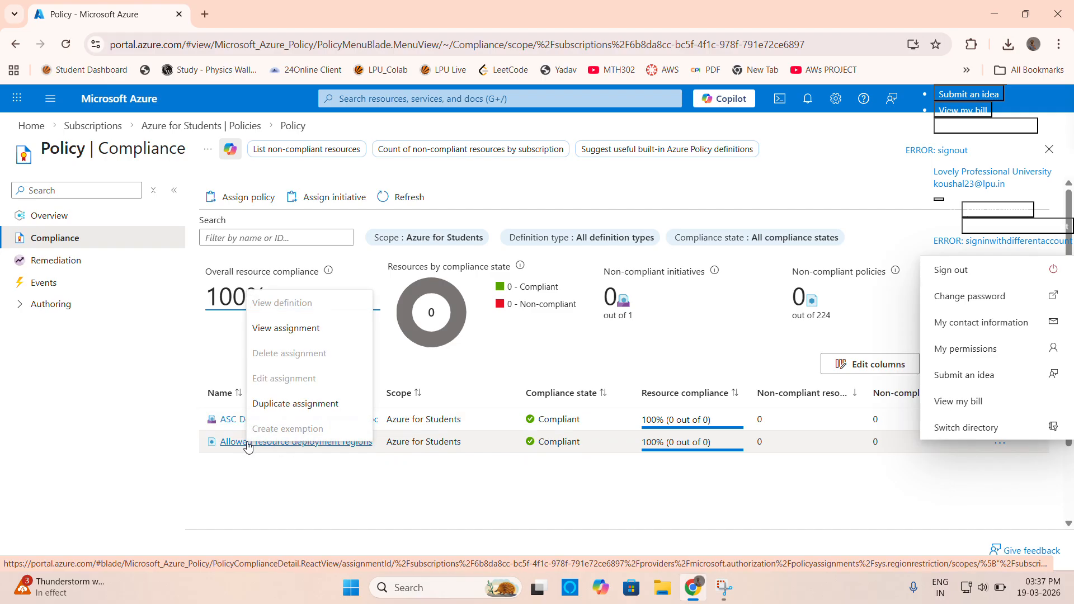
pyautogui.click(296, 330)
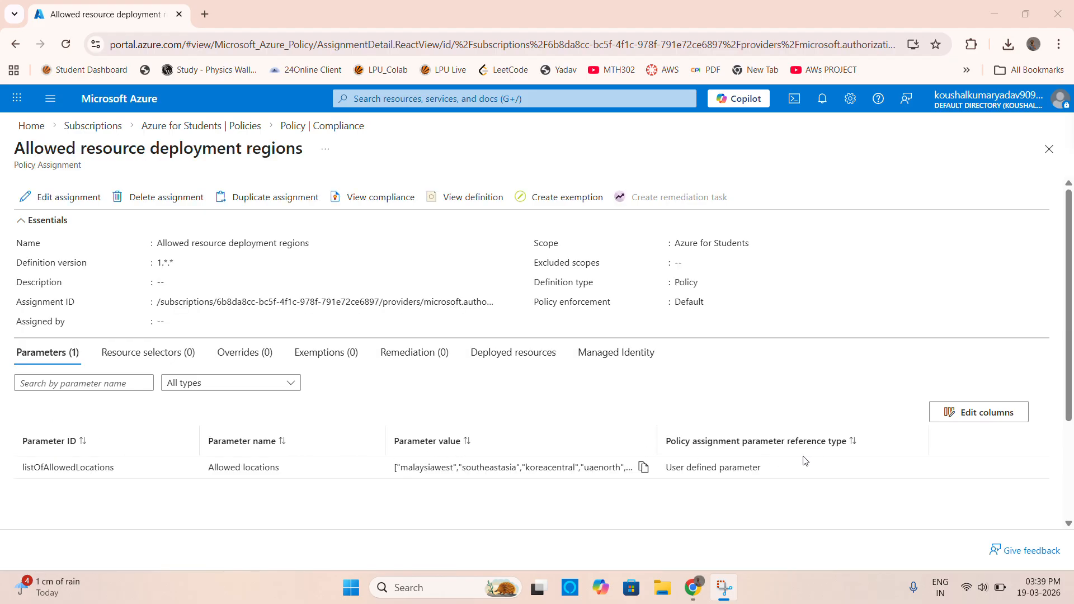
pyautogui.scroll(2, 509, 474)
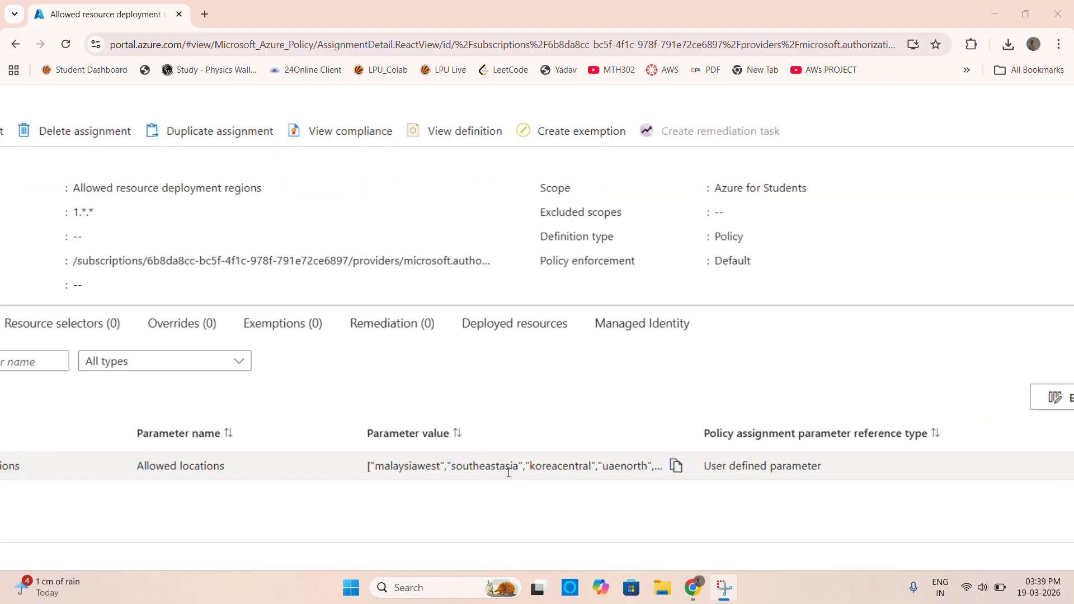
pyautogui.scroll(3, 508, 473)
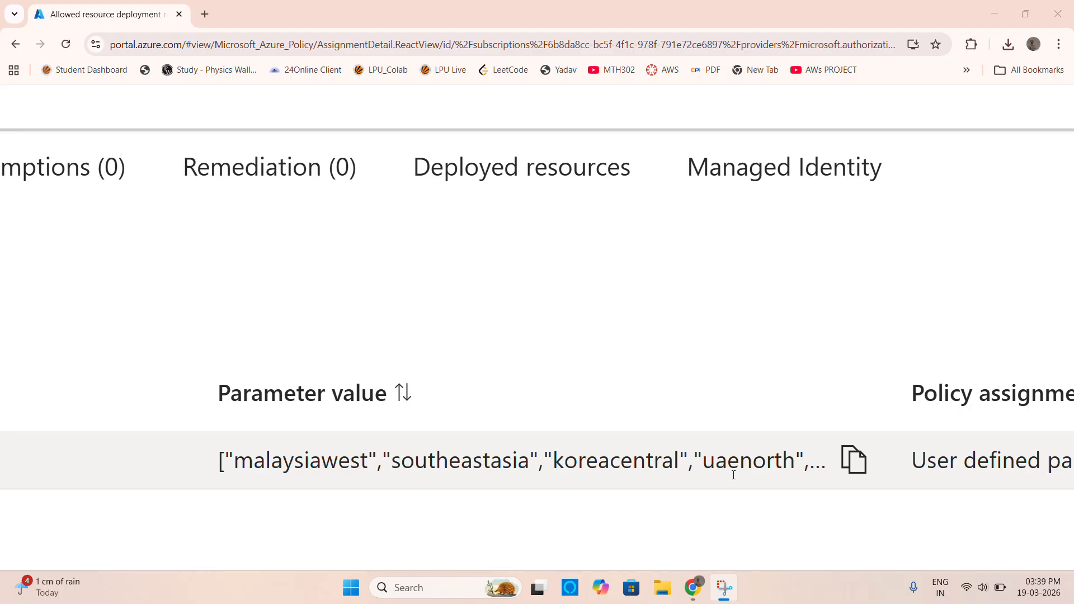
pyautogui.scroll(-5, 733, 475)
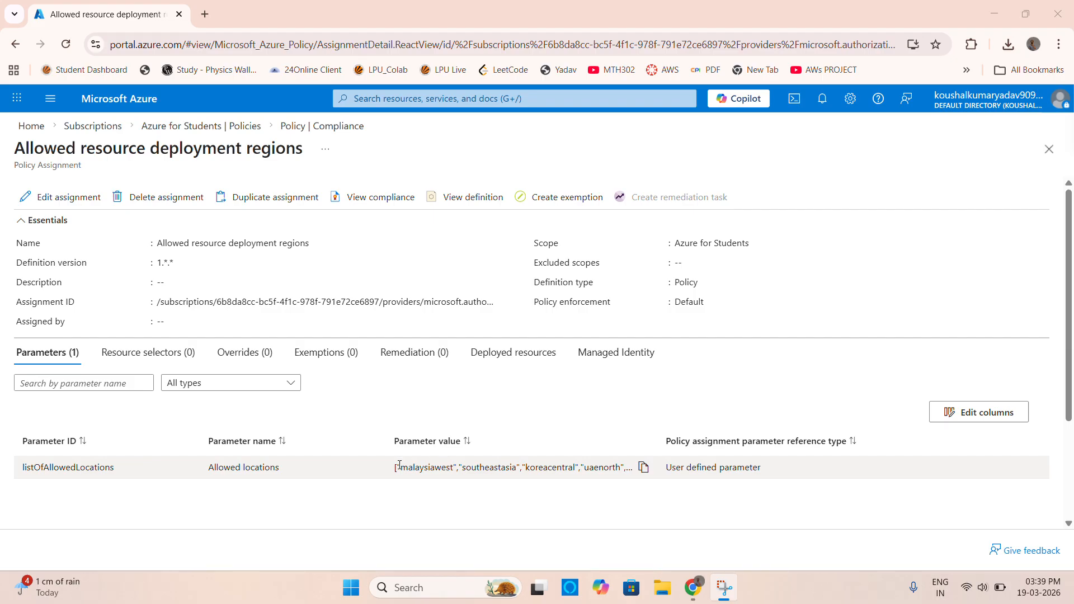
pyautogui.moveTo(399, 466); pyautogui.dragTo(622, 467)
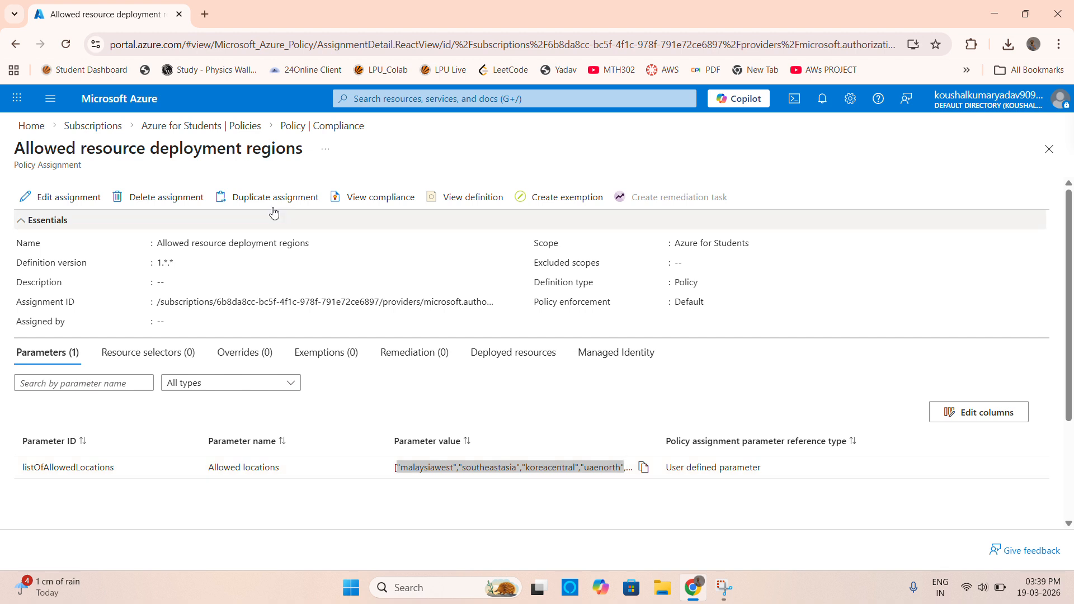
# Return to the portal home, open Virtual machines and start creating a new virtual machine
pyautogui.click(91, 99)
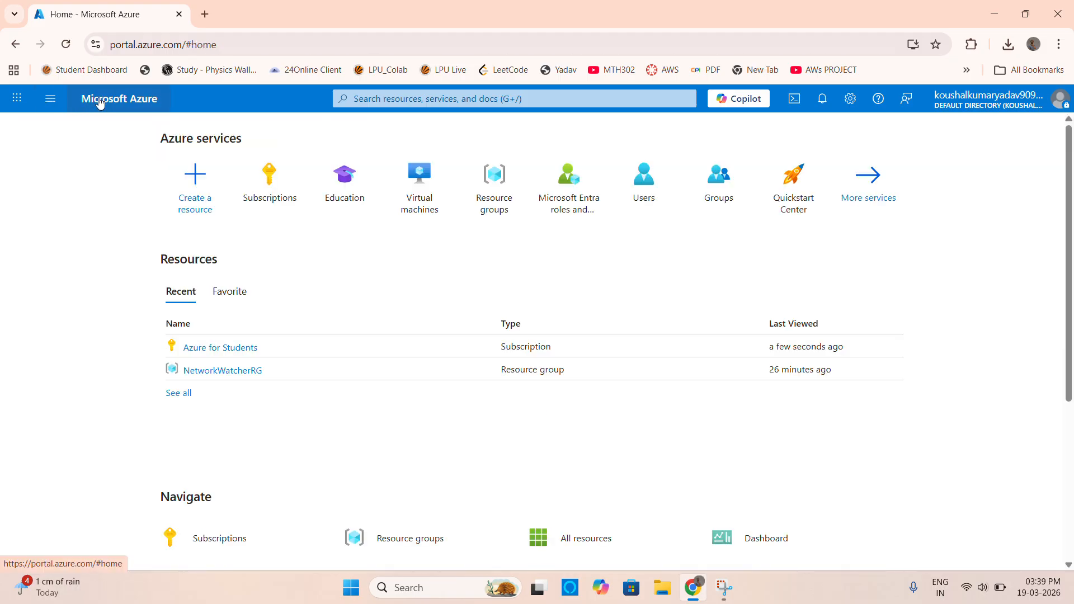
pyautogui.click(414, 201)
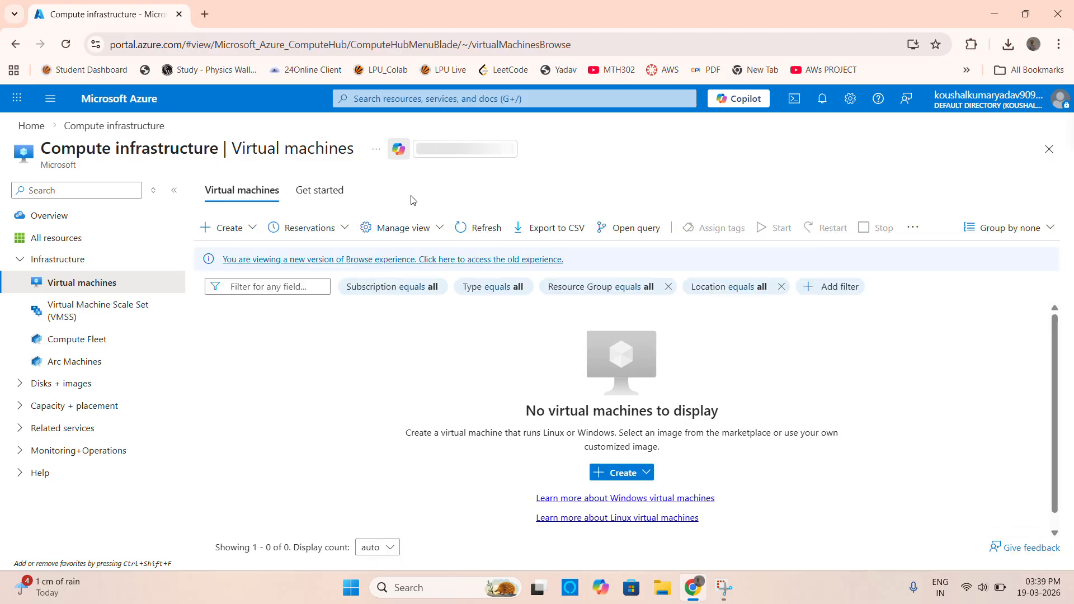
pyautogui.click(640, 480)
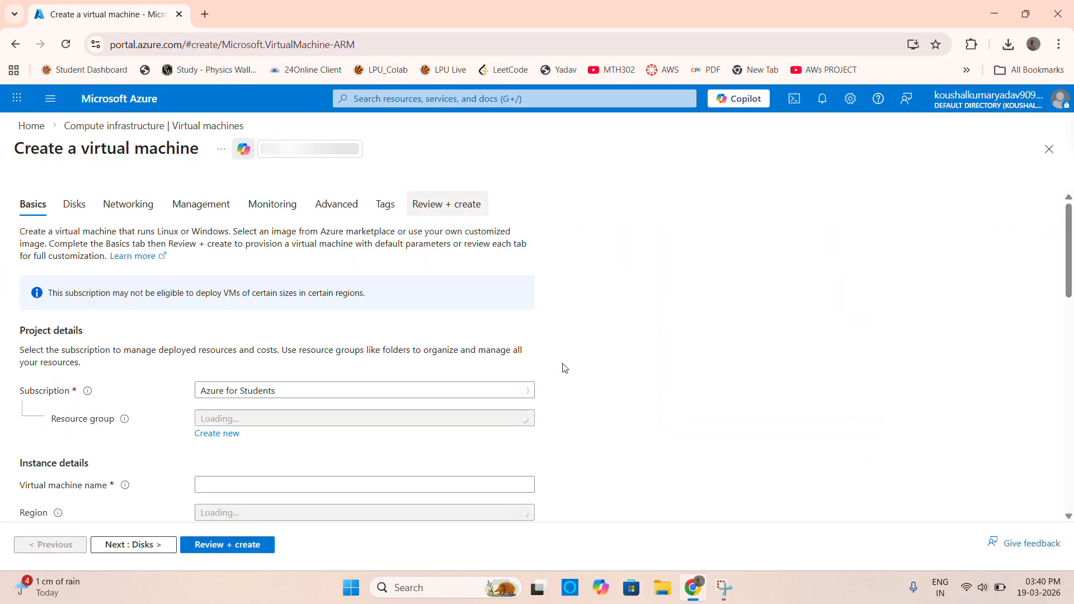
# Create a new resource group for the virtual machine, naming it with the owner's full name without spaces
pyautogui.scroll(-3, 563, 367)
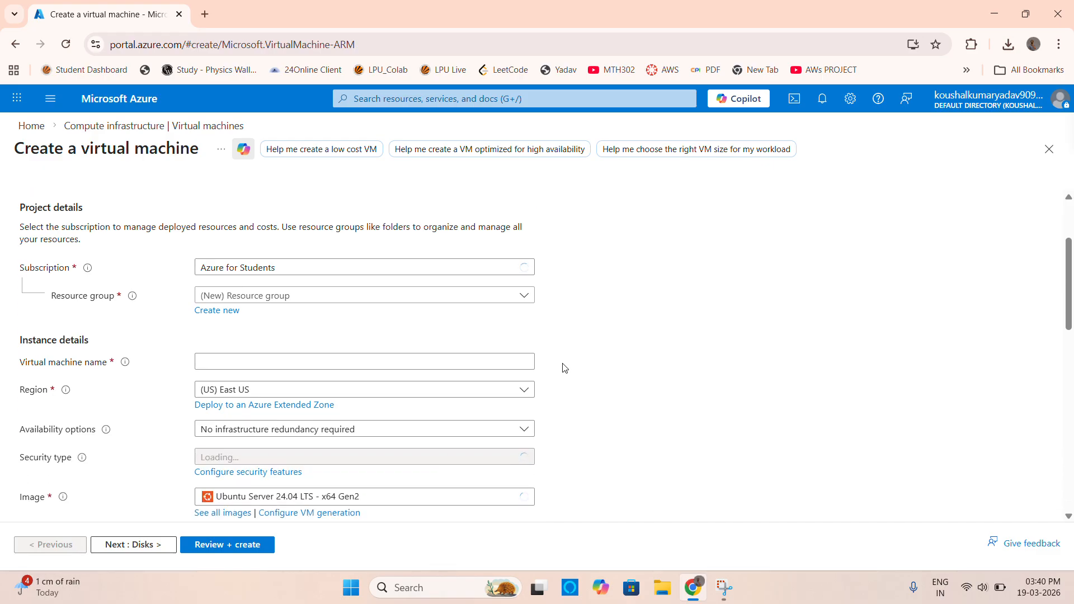
pyautogui.scroll(5, 232, 273)
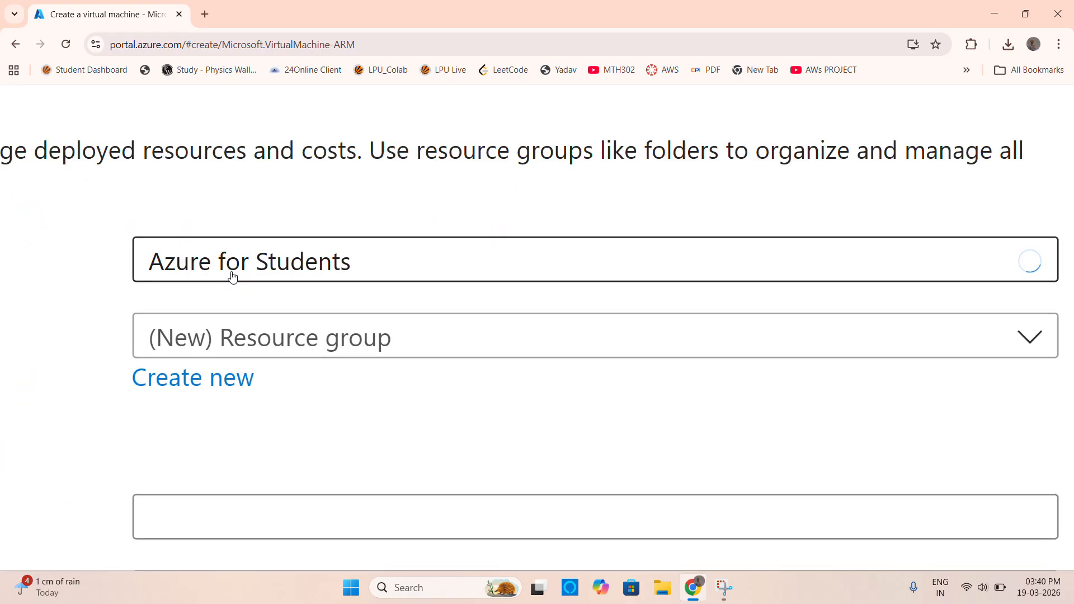
pyautogui.scroll(-3, 232, 274)
pyautogui.scroll(-3, 233, 275)
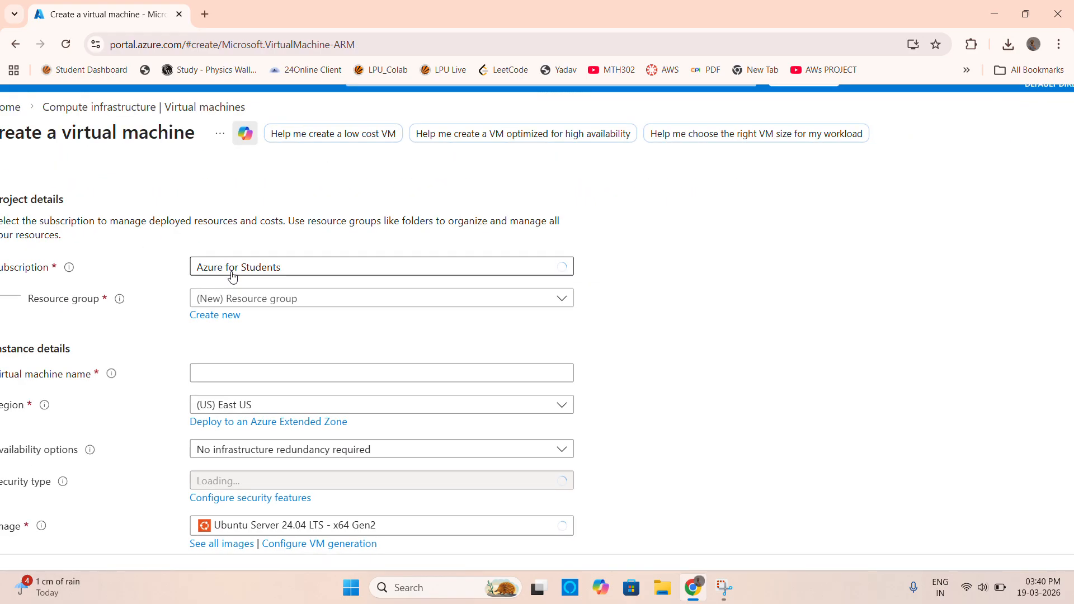
pyautogui.click(220, 305)
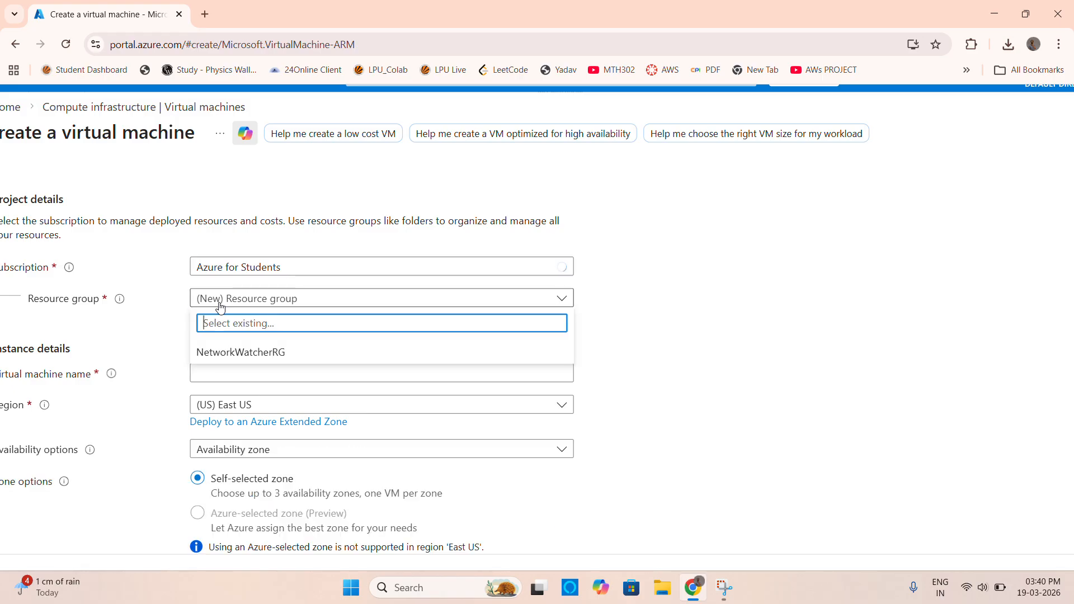
pyautogui.click(608, 345)
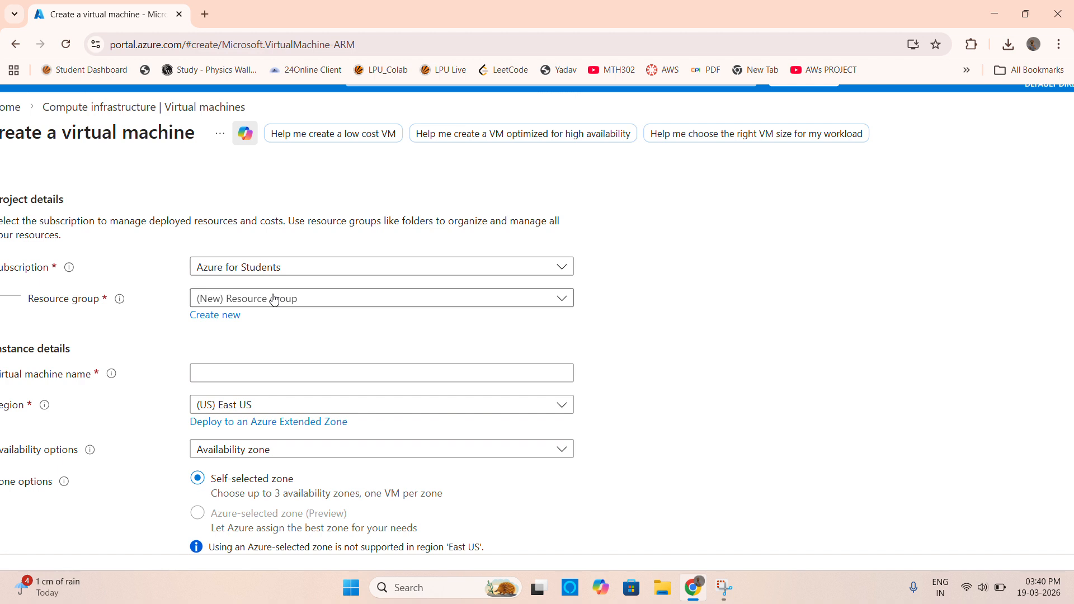
pyautogui.click(215, 317)
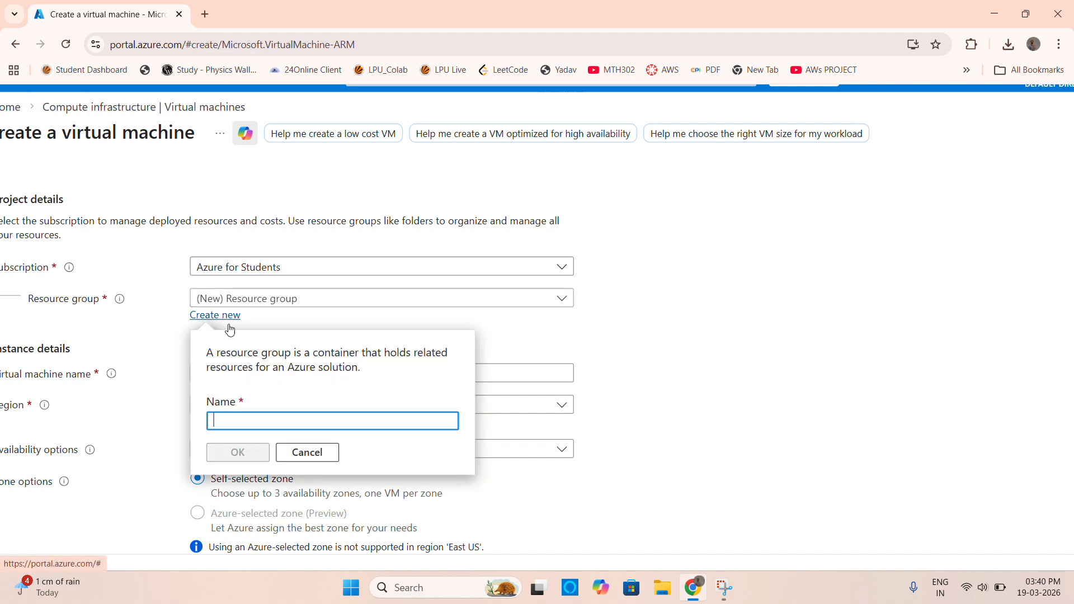
pyautogui.write('K')
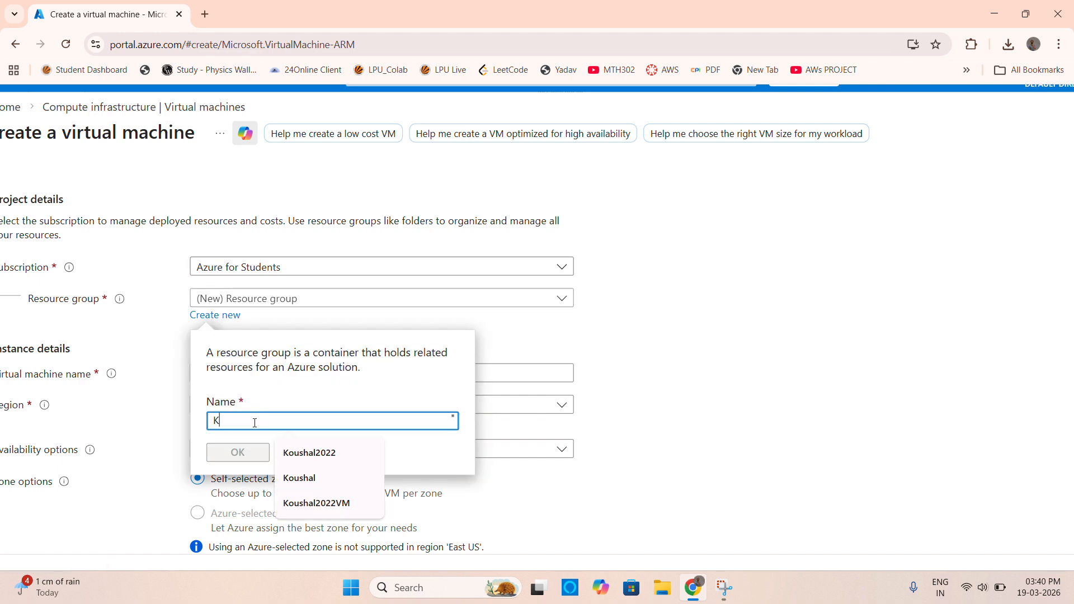
pyautogui.press('BackSpace')
pyautogui.write('KoushalYadav')
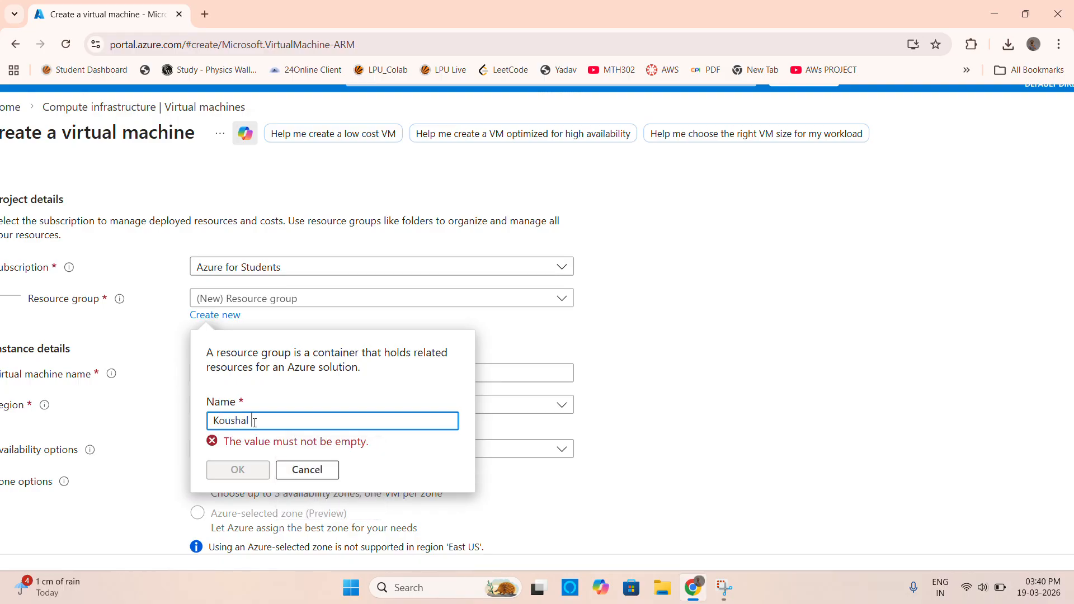
pyautogui.click(254, 460)
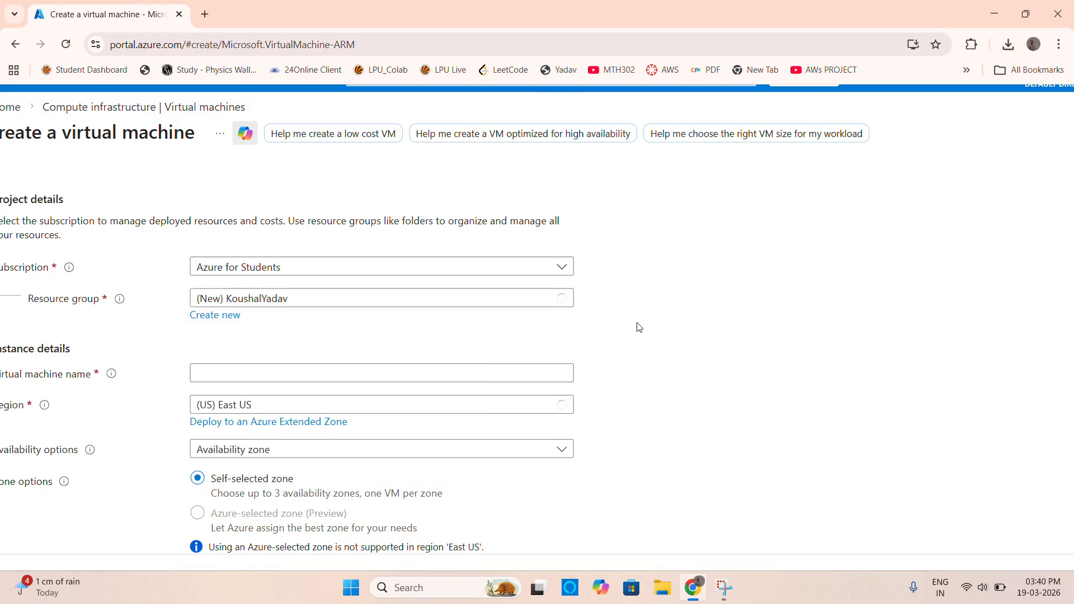
# Name the virtual machine Shubhvm1 in the instance details
pyautogui.scroll(-2, 639, 327)
pyautogui.scroll(4, 639, 327)
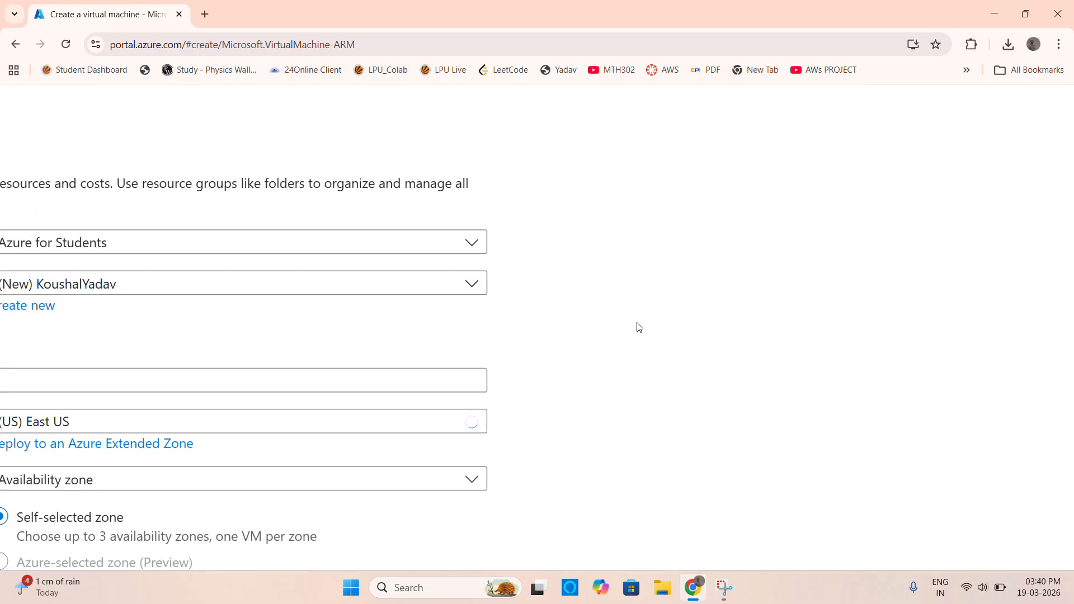
pyautogui.hscroll(-4, 640, 327)
pyautogui.hscroll(-2, 639, 327)
pyautogui.scroll(3, 259, 336)
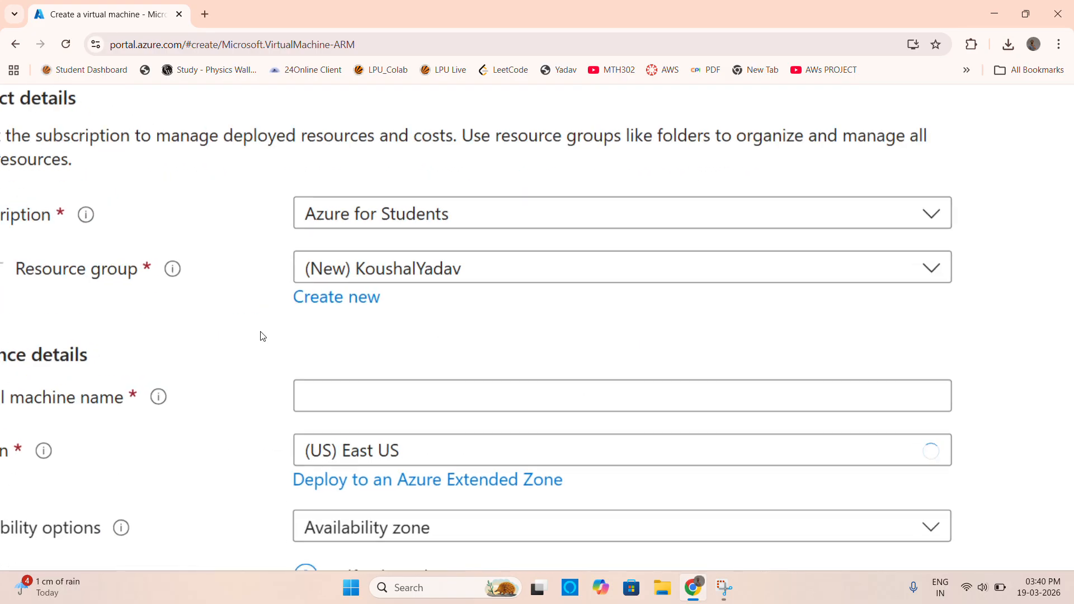
pyautogui.scroll(-5, 330, 359)
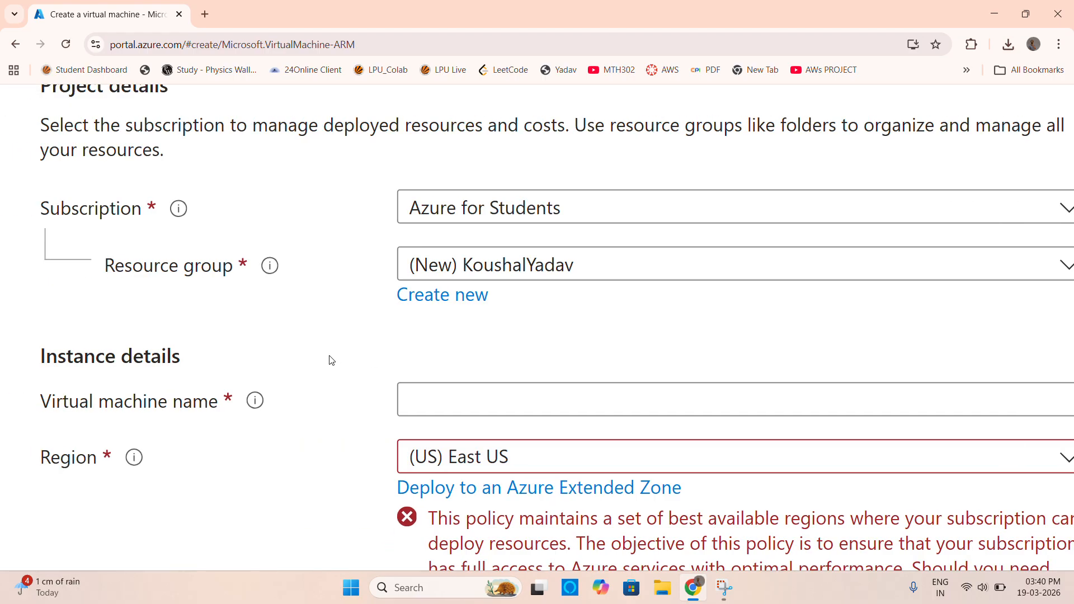
pyautogui.click(325, 383)
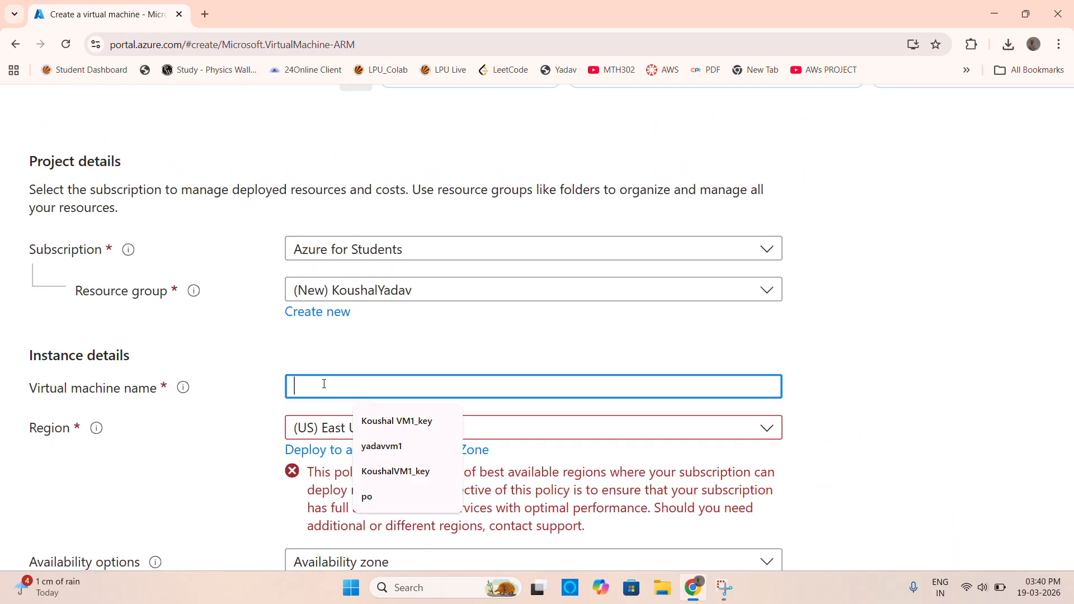
pyautogui.write('Koushal')
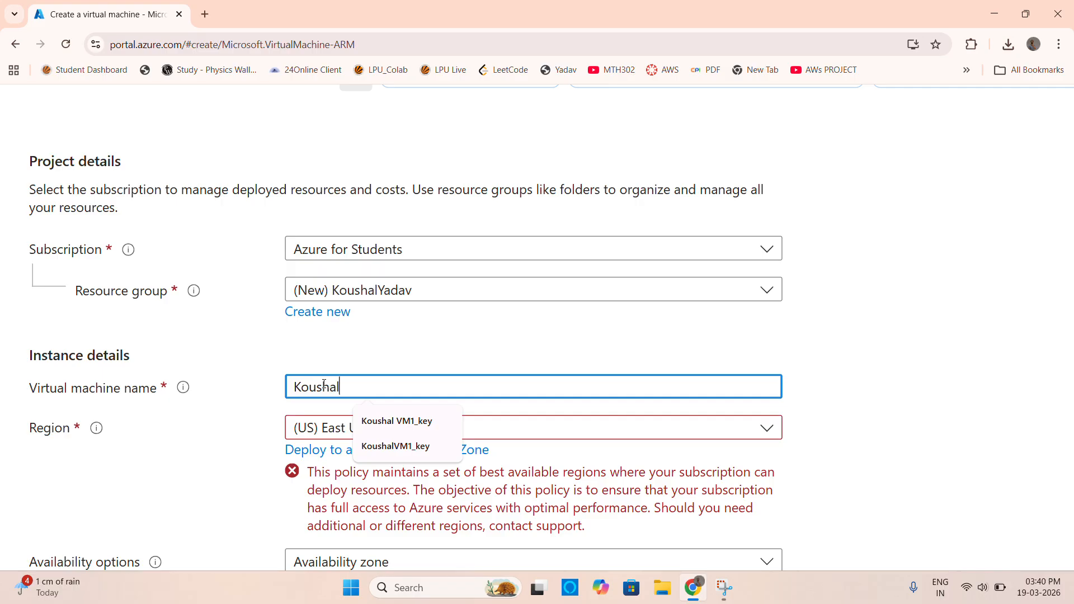
pyautogui.press('BackSpace')
pyautogui.press('BackSpace')
pyautogui.press('BackSpace')
pyautogui.press('BackSpace')
pyautogui.press('BackSpace')
pyautogui.press('BackSpace')
pyautogui.press('BackSpace')
pyautogui.write('S')
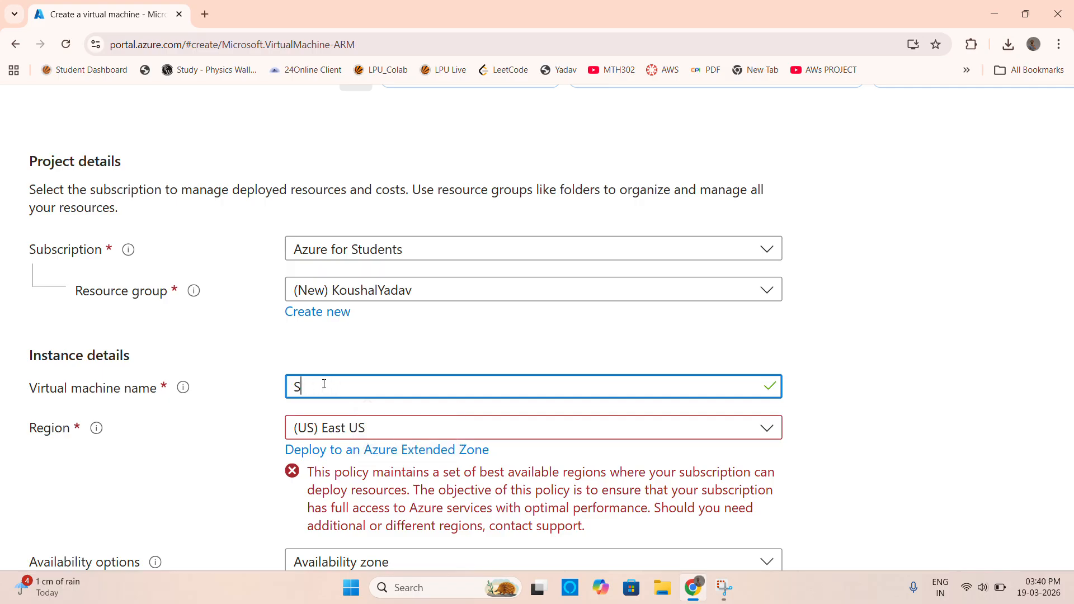
pyautogui.write('hubhvm1')
# Set the virtual machine's region to (Asia Pacific) Korea Central
pyautogui.click(337, 430)
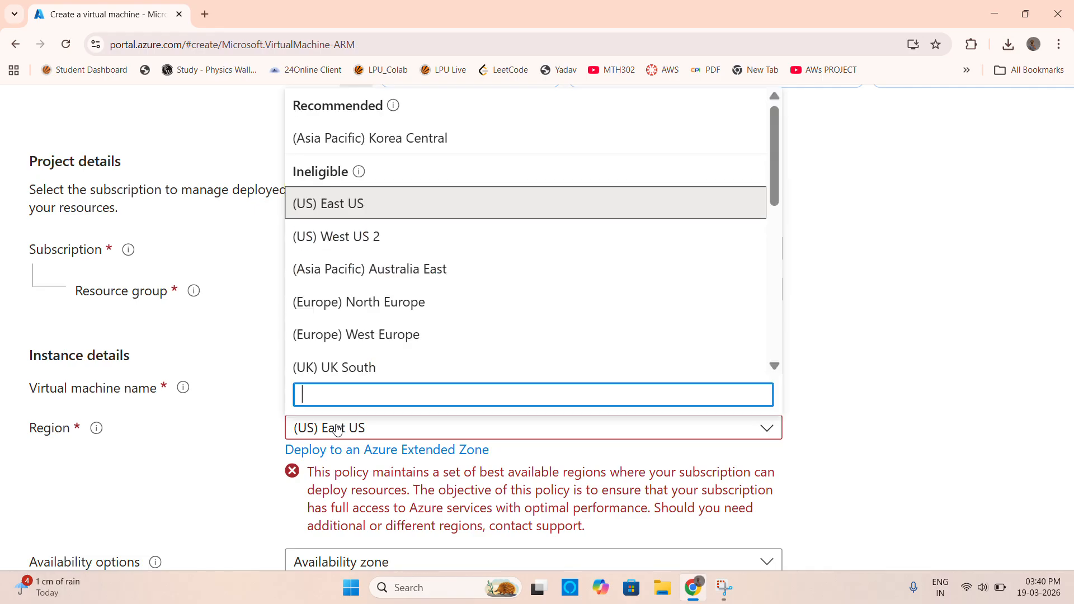
pyautogui.write('ko')
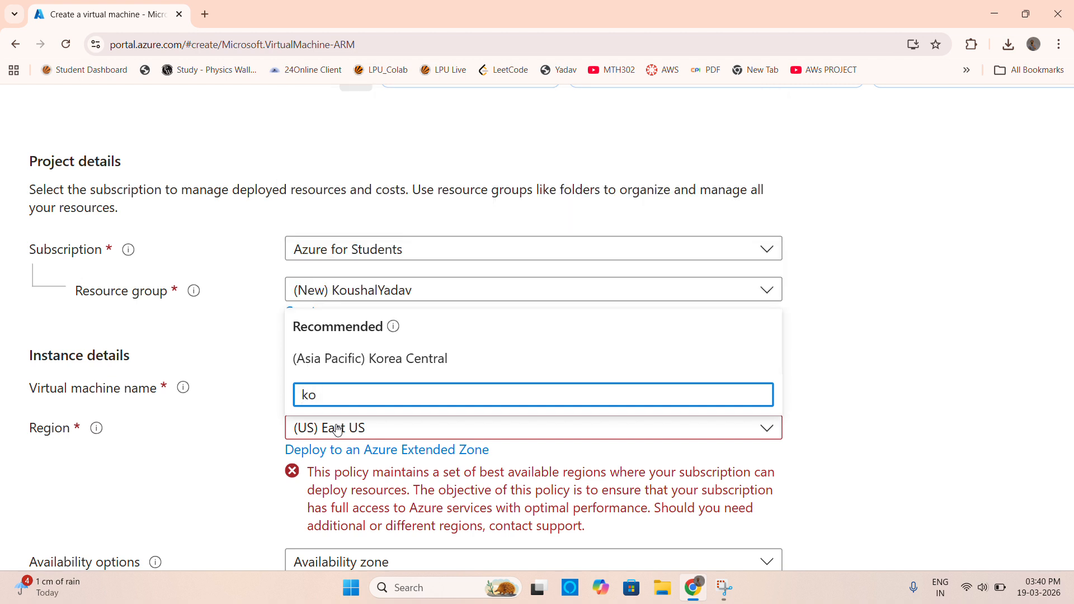
pyautogui.click(456, 368)
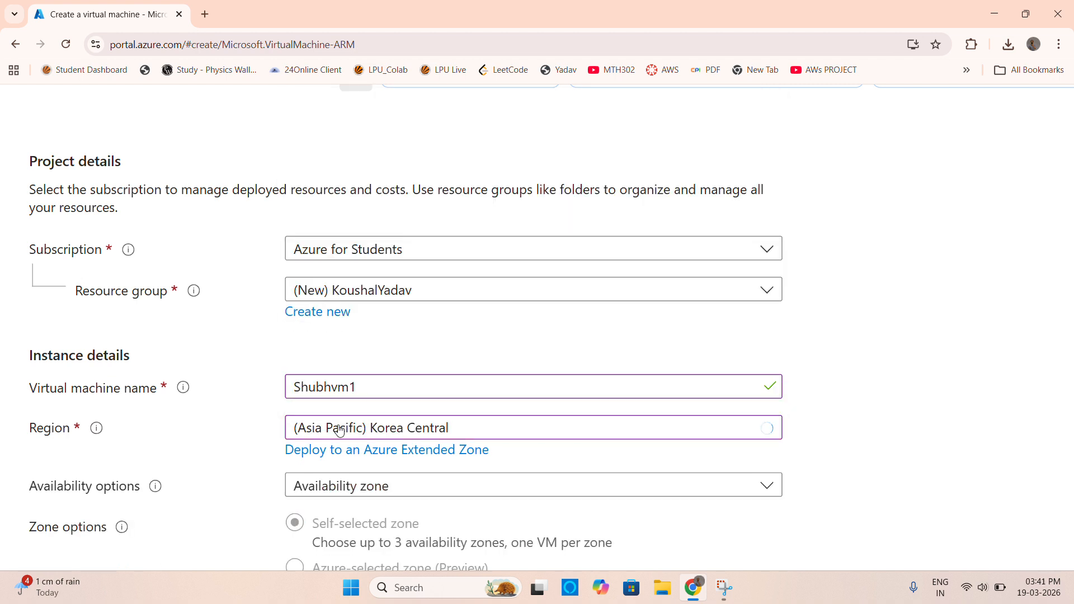
# Set the virtual machine's availability options to No infrastructure redundancy required
pyautogui.scroll(-2, 372, 451)
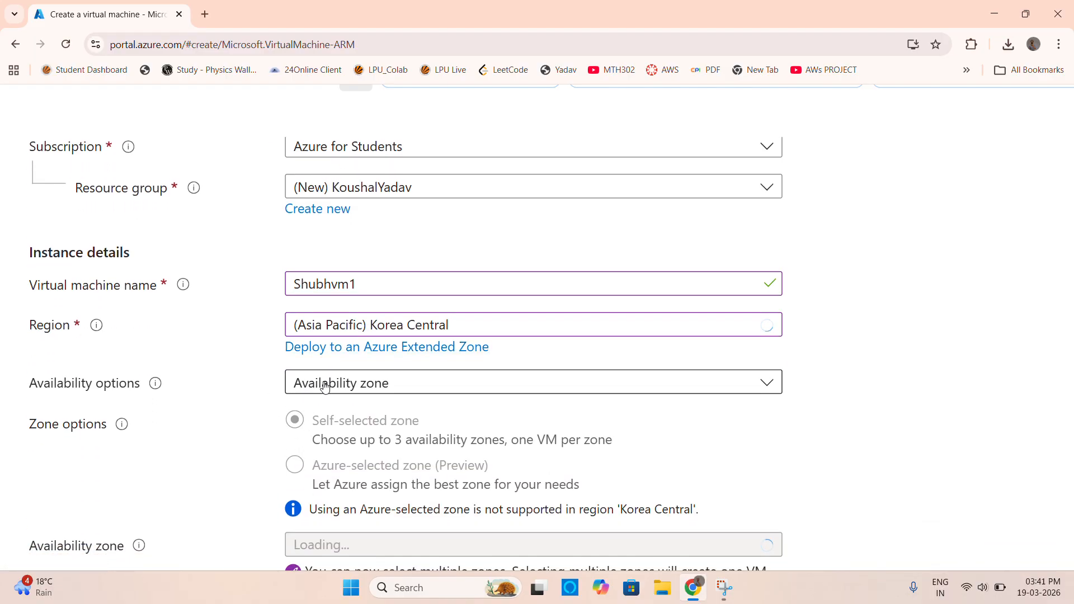
pyautogui.click(361, 383)
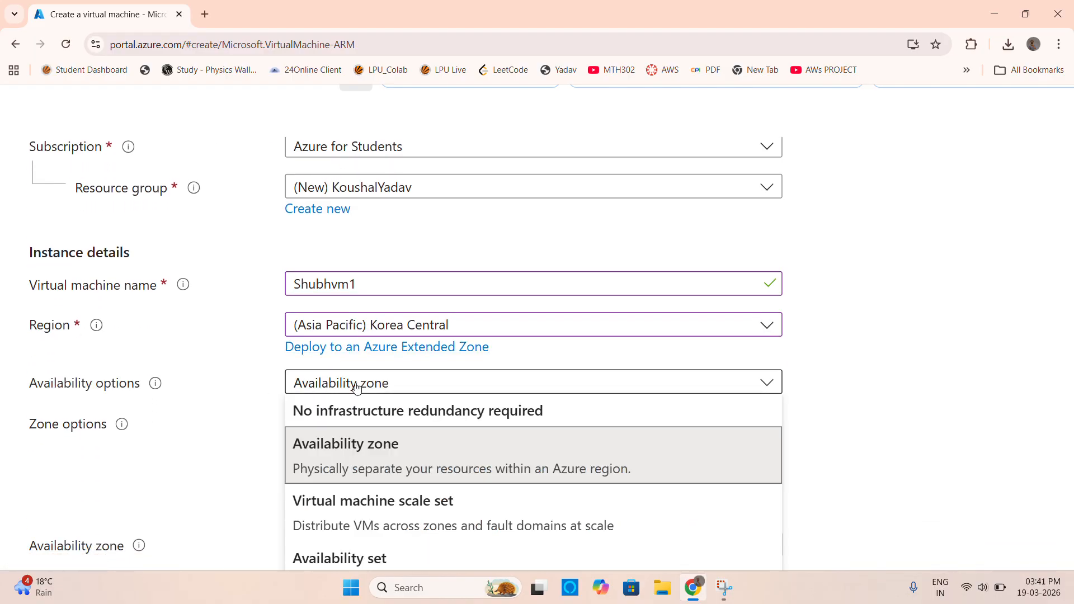
pyautogui.click(382, 413)
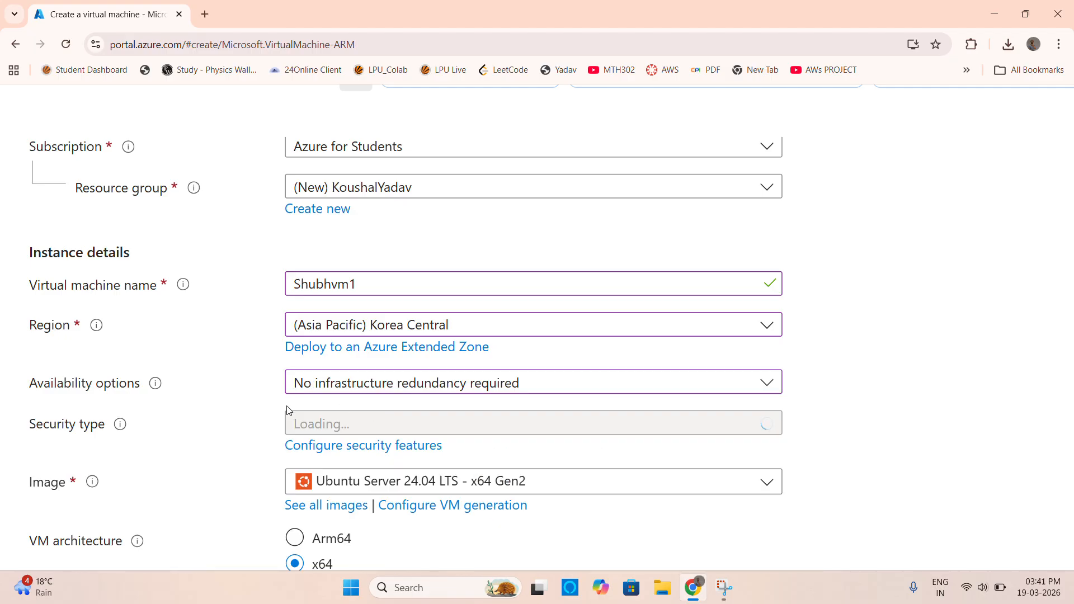
pyautogui.scroll(-1, 289, 410)
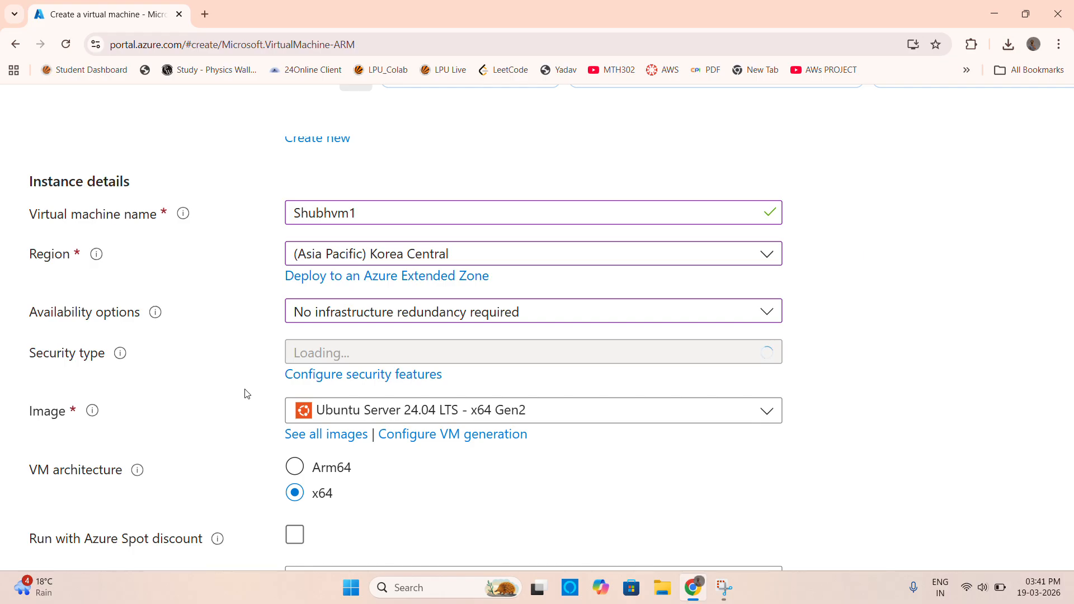
pyautogui.scroll(-1, 253, 421)
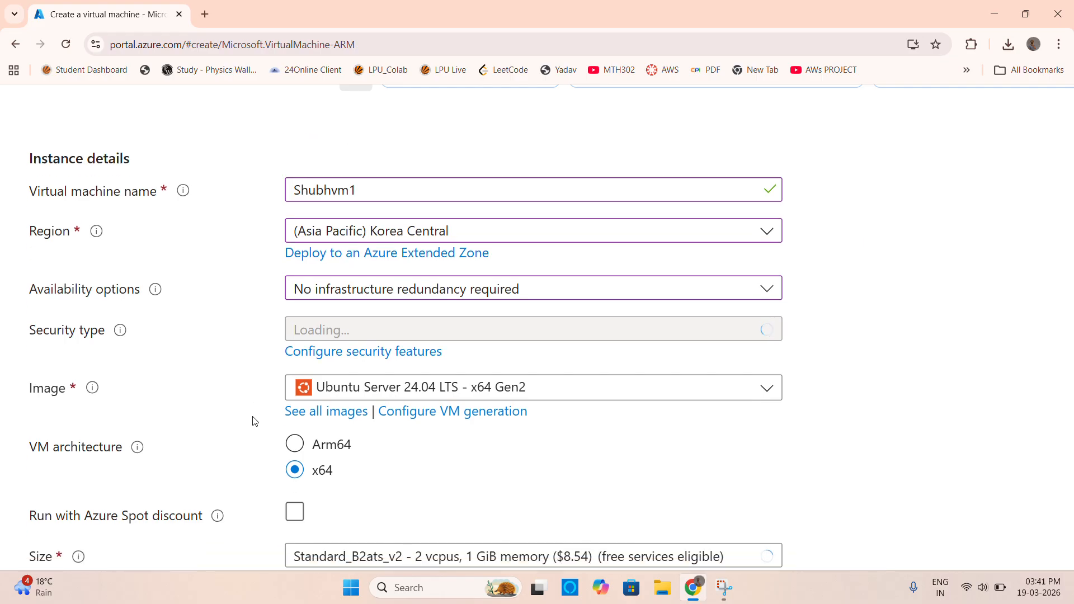
pyautogui.scroll(-2, 252, 421)
pyautogui.scroll(3, 253, 420)
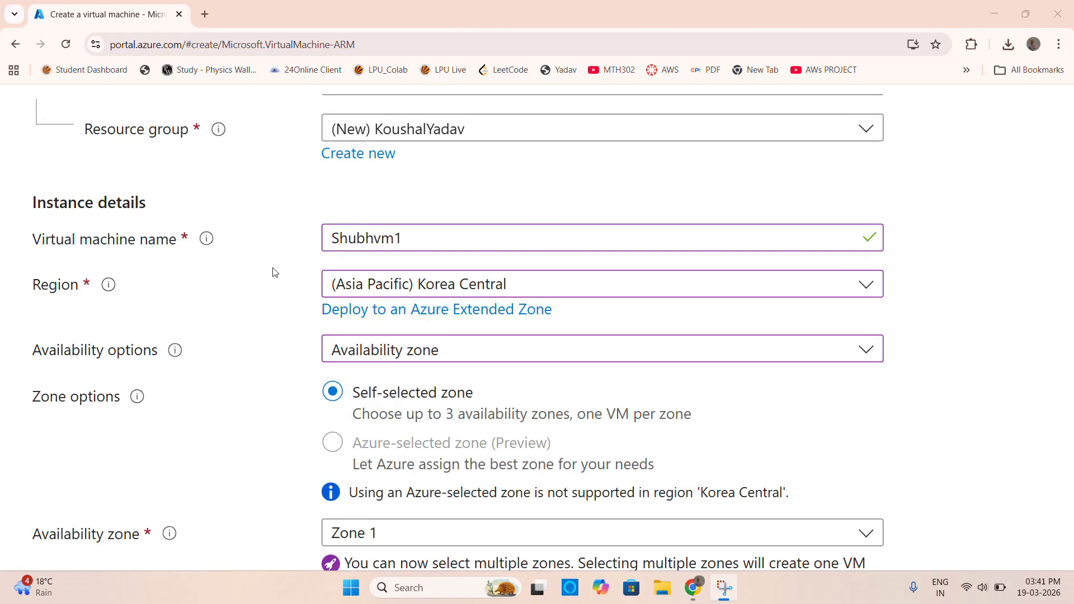
pyautogui.click(384, 355)
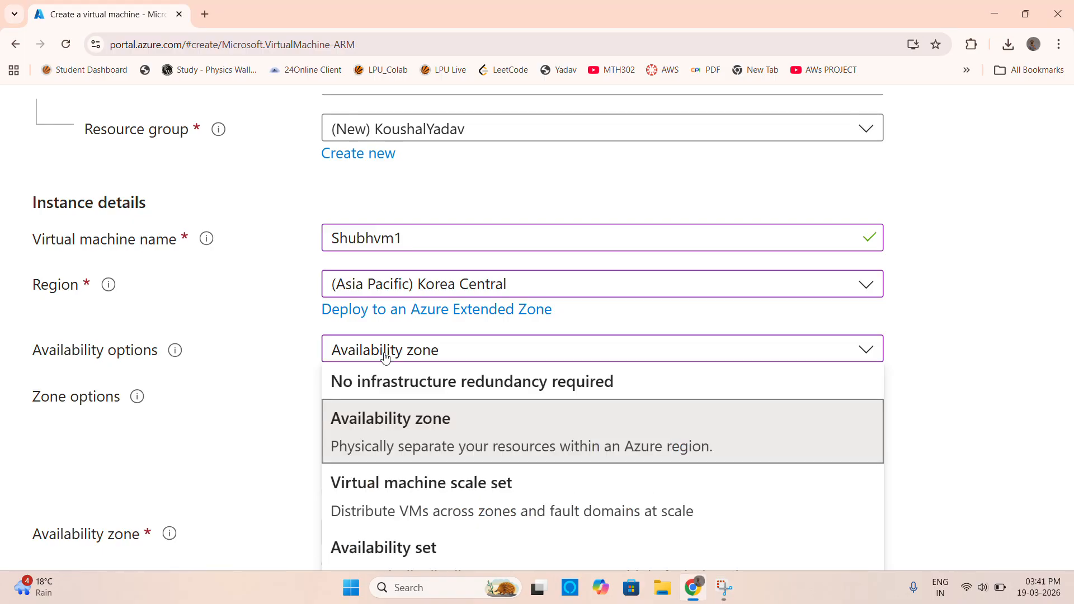
pyautogui.click(396, 386)
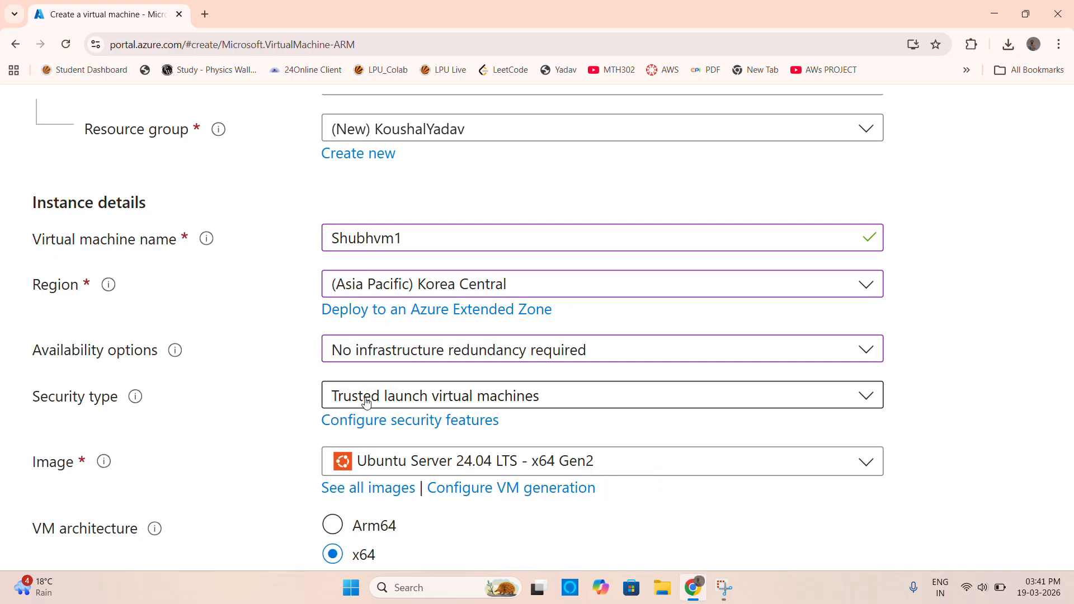
# Set the virtual machine's security type to Standard
pyautogui.click(369, 402)
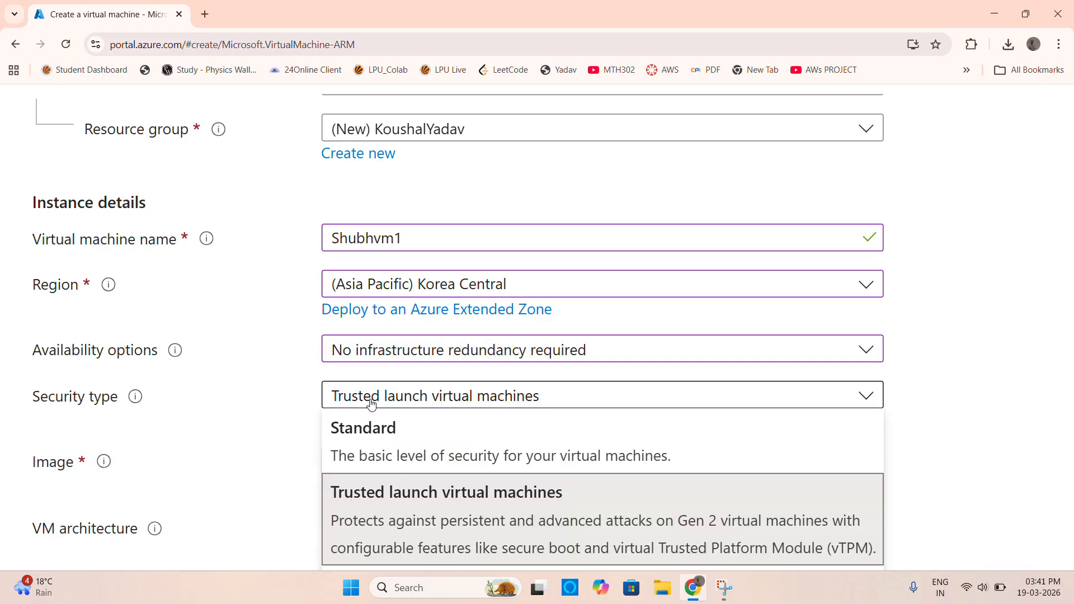
pyautogui.click(376, 431)
pyautogui.scroll(-2, 280, 422)
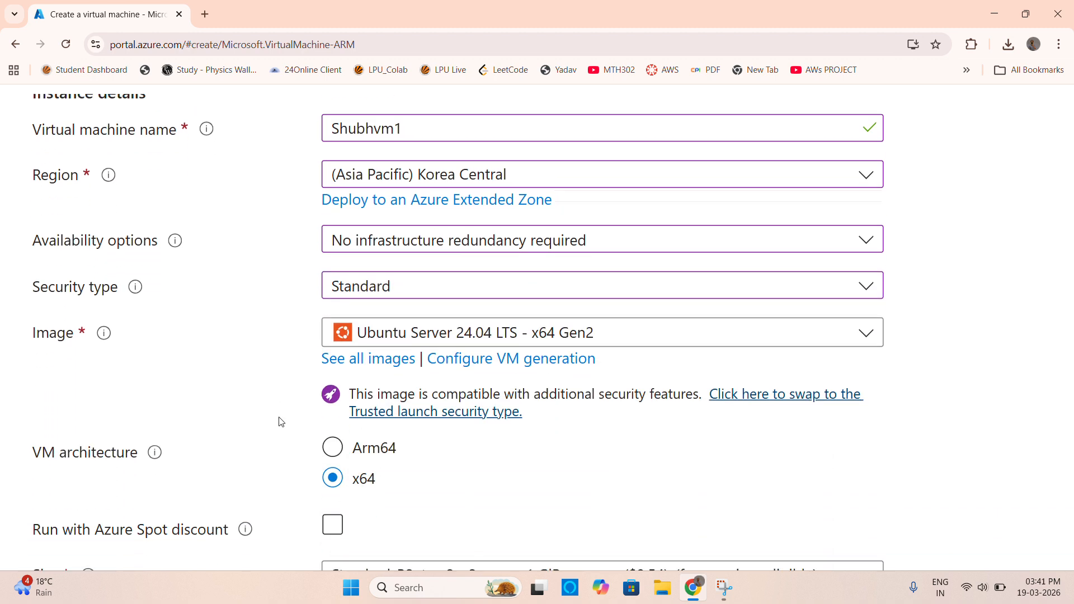
# Open the full marketplace list of images for the virtual machine and find the Windows Server offer
pyautogui.hotkey('ctrl', '-')
pyautogui.hotkey('ctrl', '-')
pyautogui.hotkey('ctrl', '-')
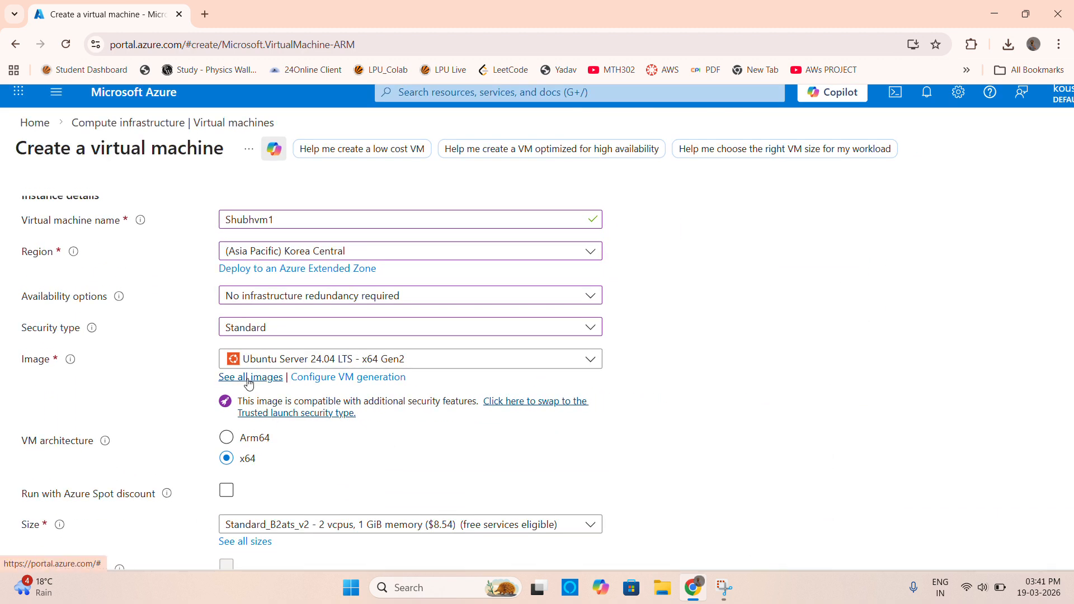
pyautogui.click(250, 377)
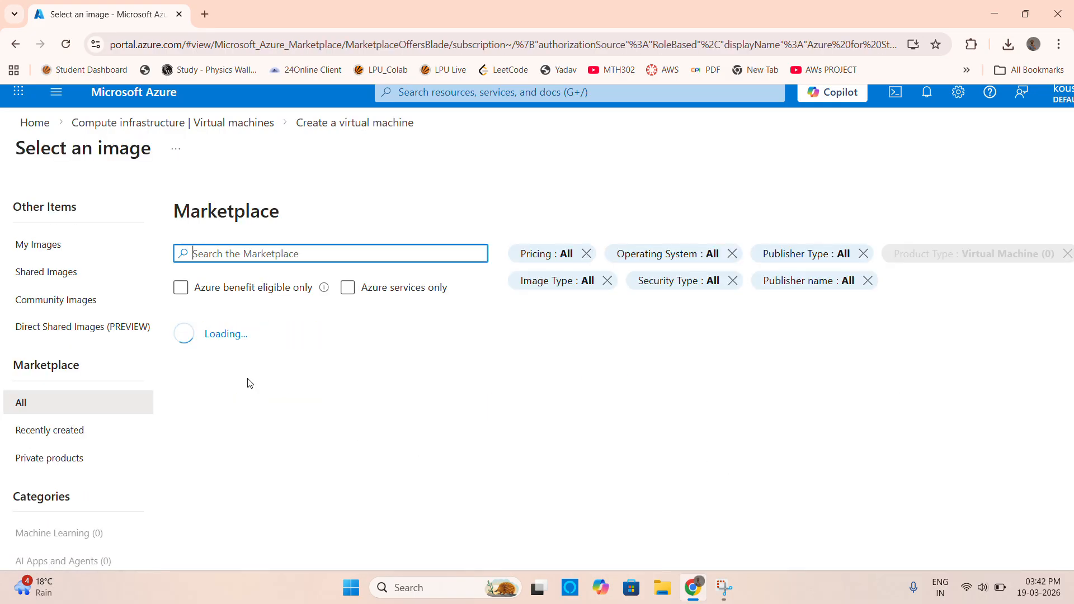
pyautogui.scroll(-2, 249, 386)
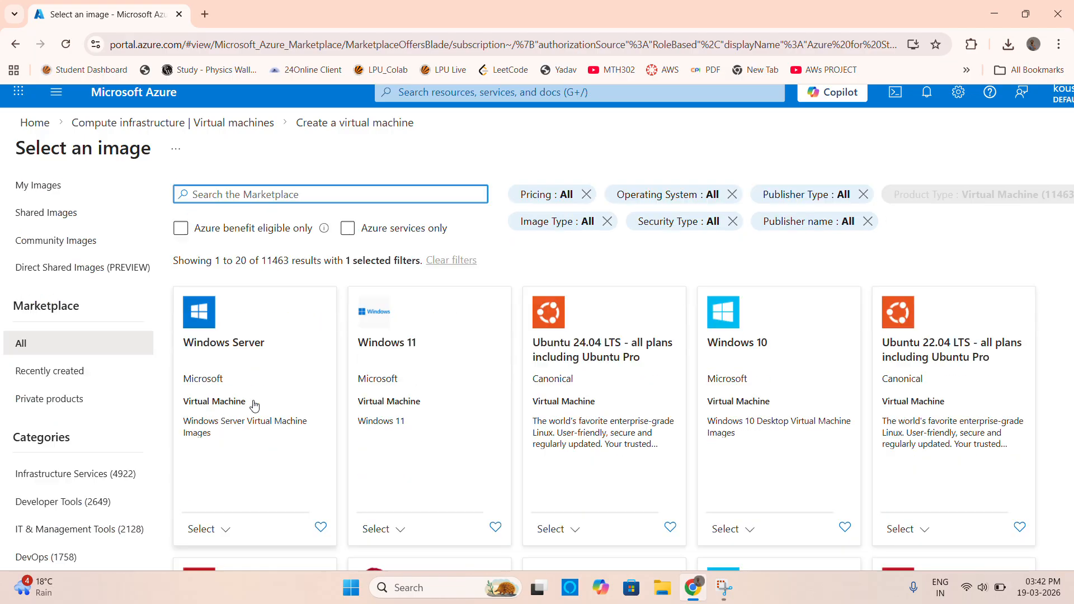
pyautogui.scroll(2, 246, 428)
pyautogui.scroll(-3, 246, 425)
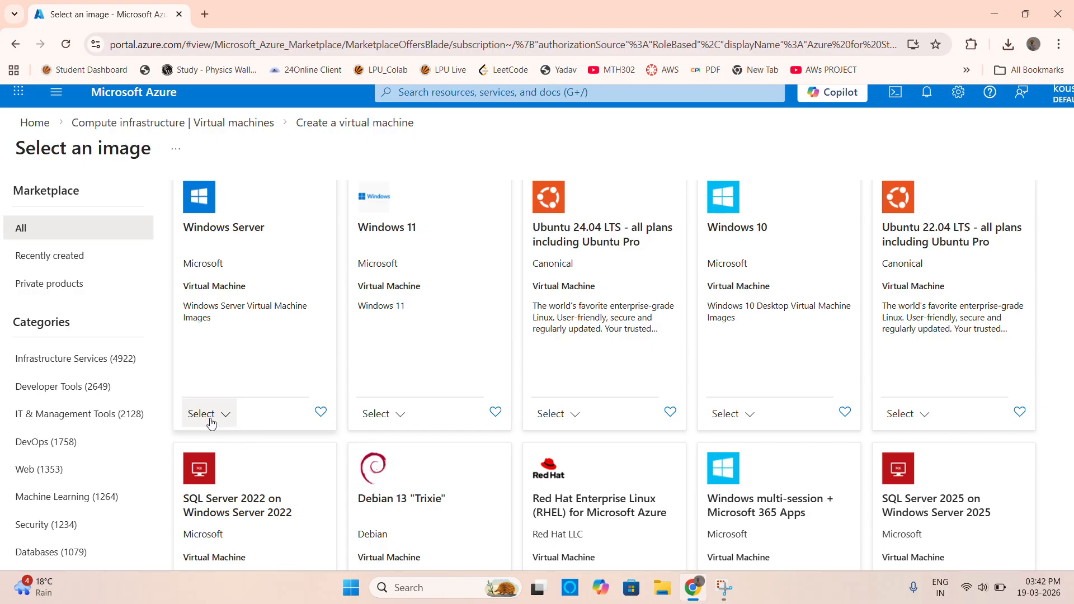
pyautogui.scroll(3, 211, 424)
pyautogui.scroll(-3, 211, 423)
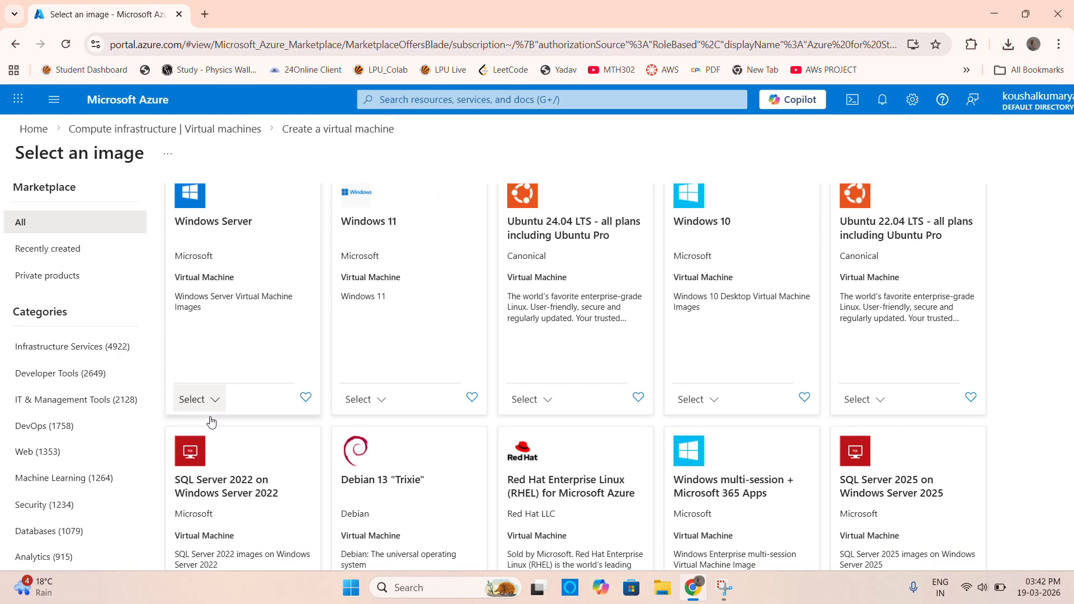
# Choose Windows Server 2022 Datacenter: Azure Edition - x64 Gen 2 from the Windows Server plans as the image
pyautogui.click(211, 403)
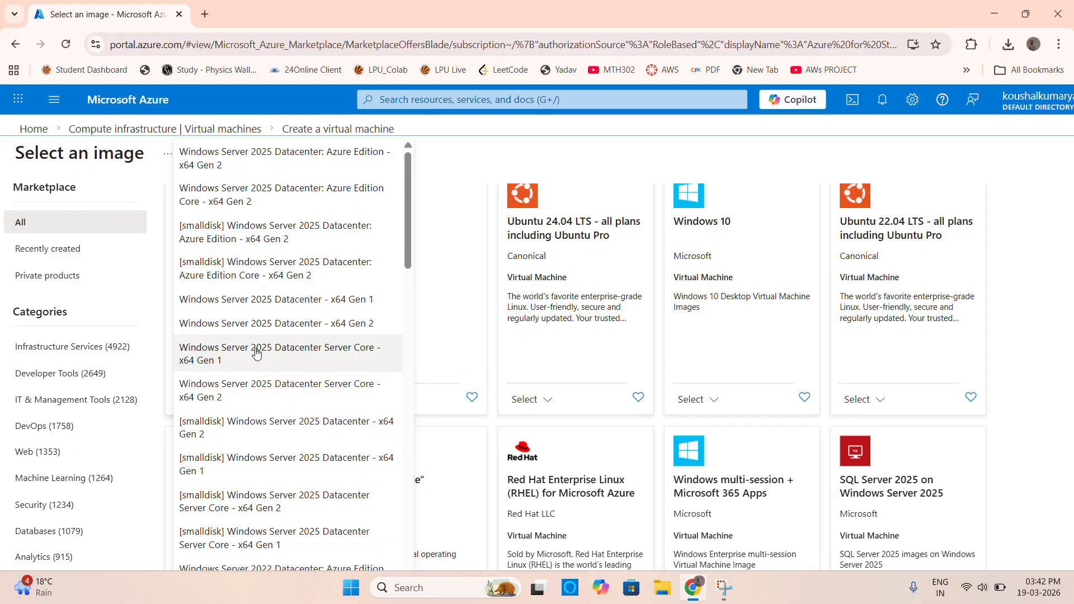
pyautogui.scroll(-1, 256, 352)
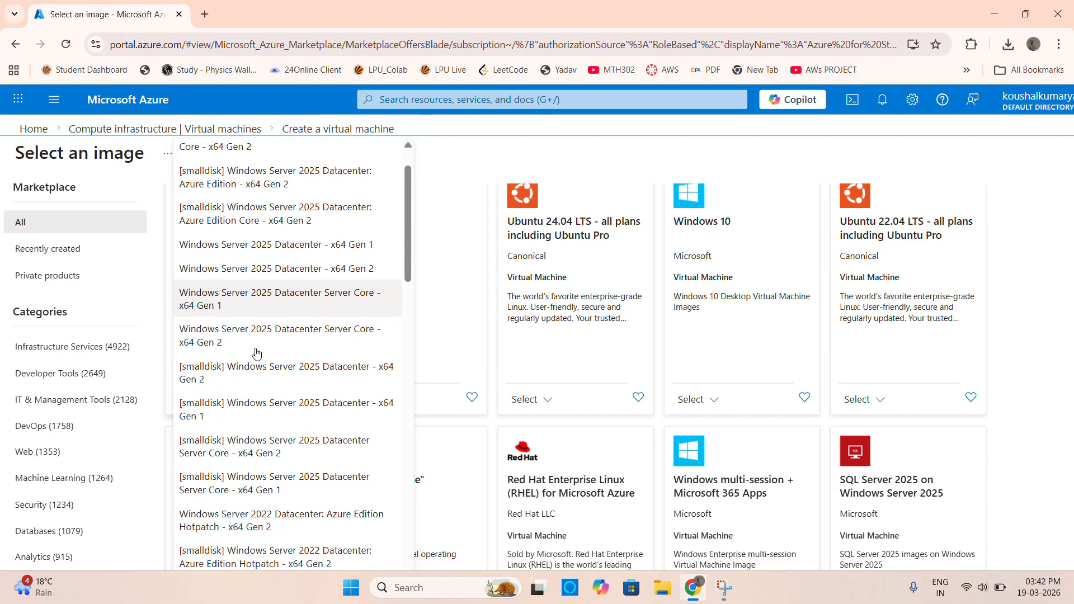
pyautogui.scroll(-1, 256, 352)
pyautogui.scroll(-2, 256, 352)
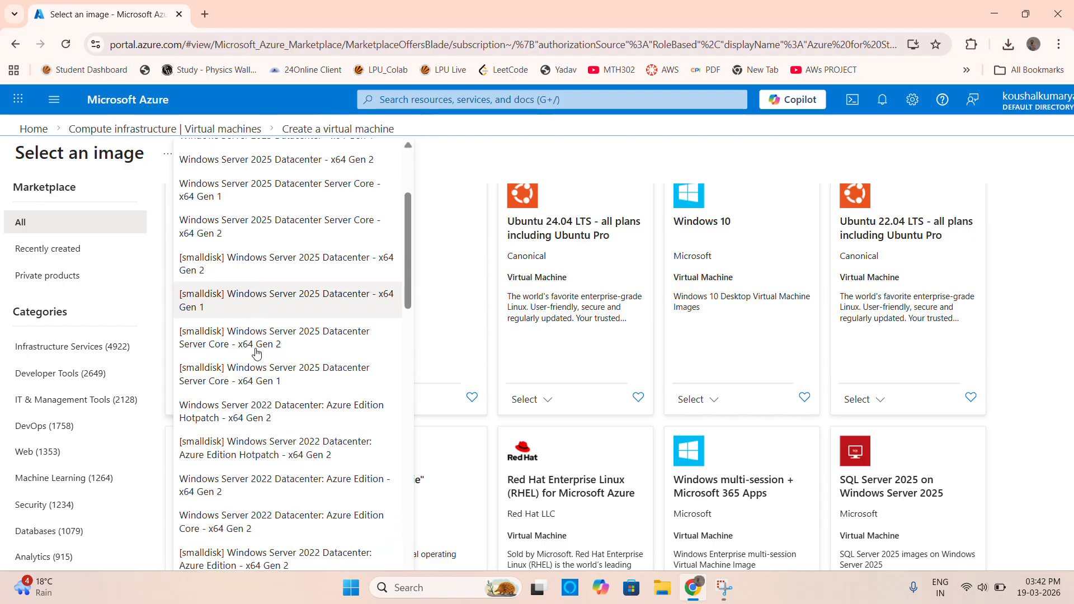
pyautogui.scroll(-1, 257, 352)
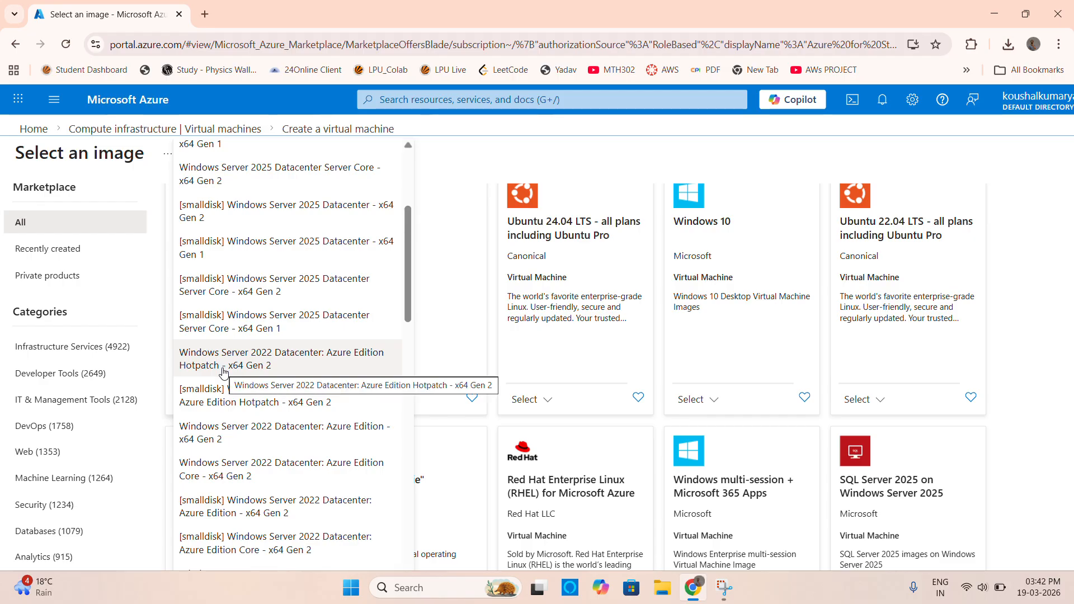
pyautogui.keyDown('ctrl'); pyautogui.scroll(5, 200, 434); pyautogui.keyUp('ctrl')
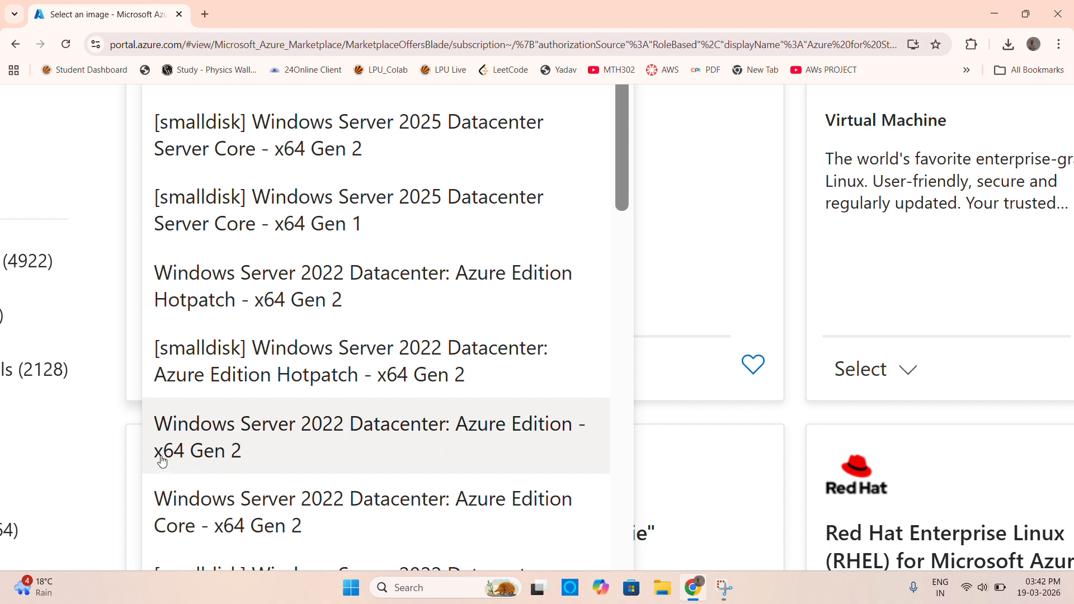
pyautogui.click(367, 446)
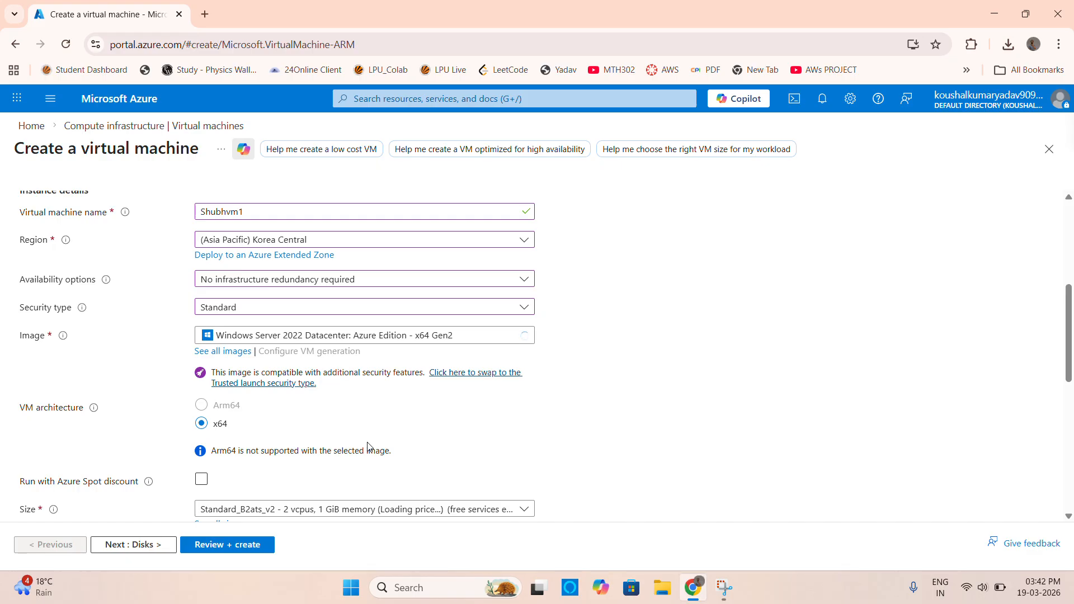
# Pick the free services eligible B2ats_v2 size from the full list of VM sizes
pyautogui.scroll(-1, 368, 445)
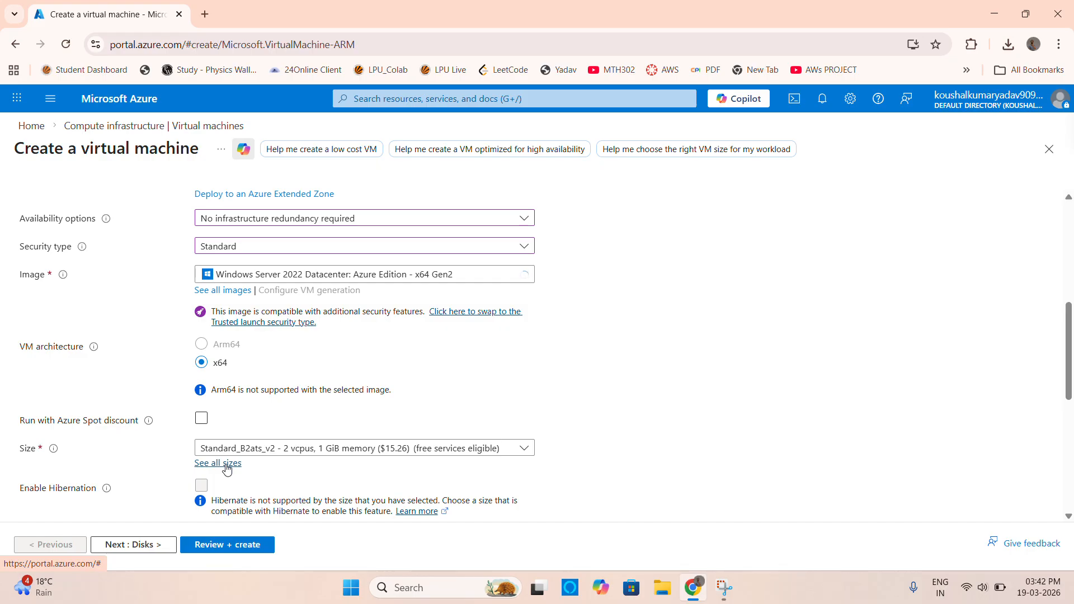
pyautogui.click(226, 464)
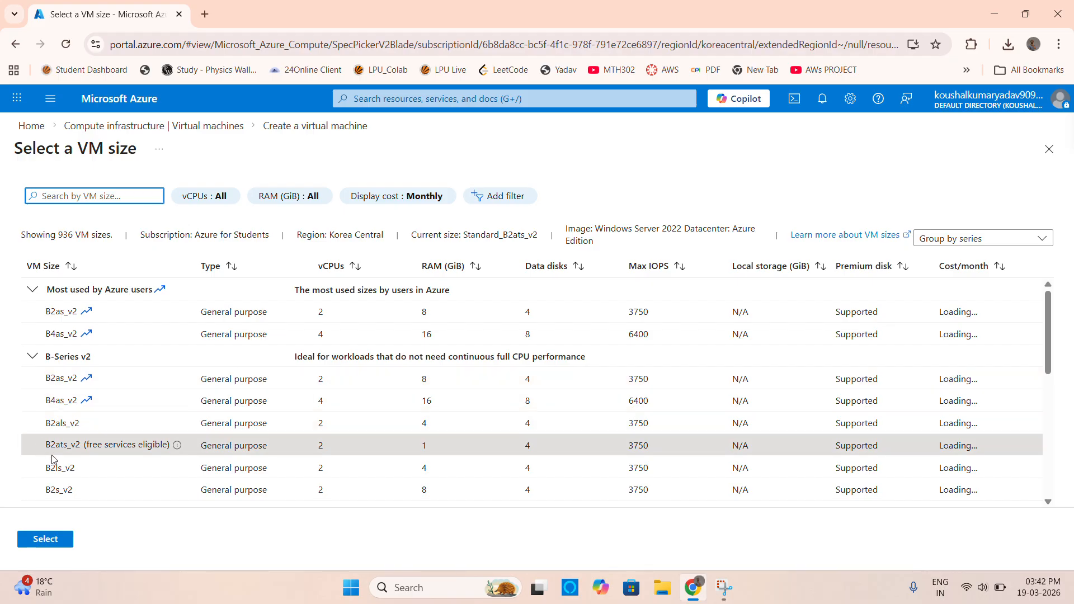
pyautogui.click(132, 445)
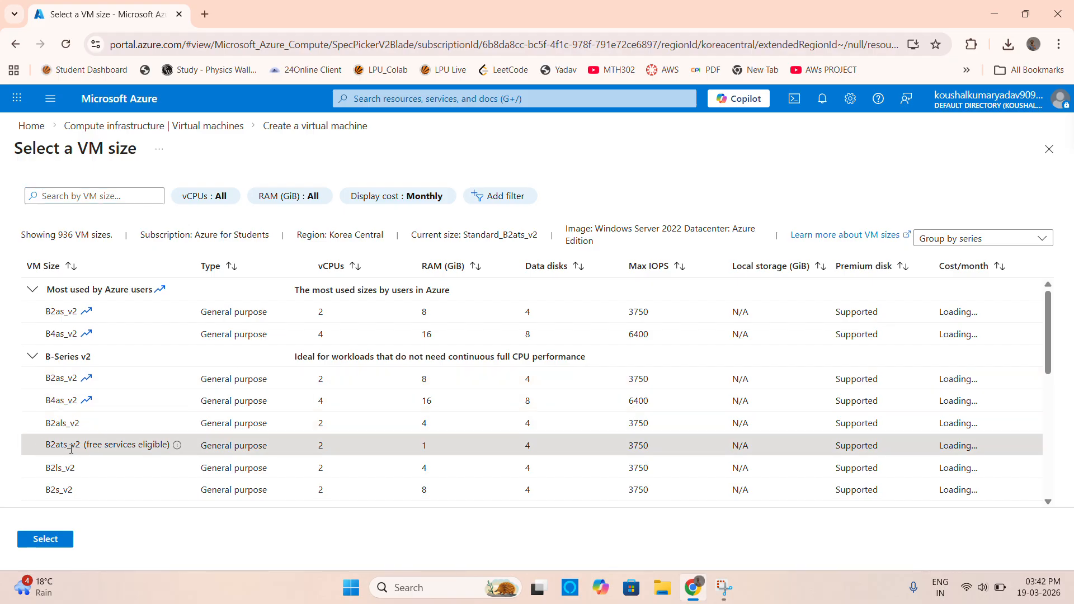
pyautogui.click(62, 540)
# Enter the administrator username as the owner's full name without spaces, followed by 1
pyautogui.scroll(-4, 400, 438)
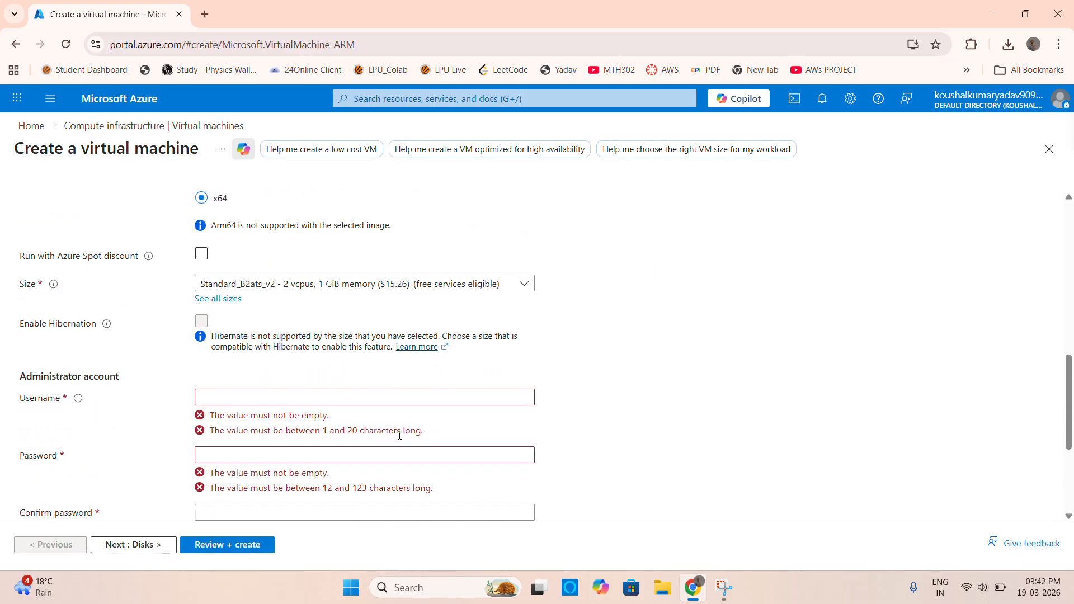
pyautogui.click(274, 384)
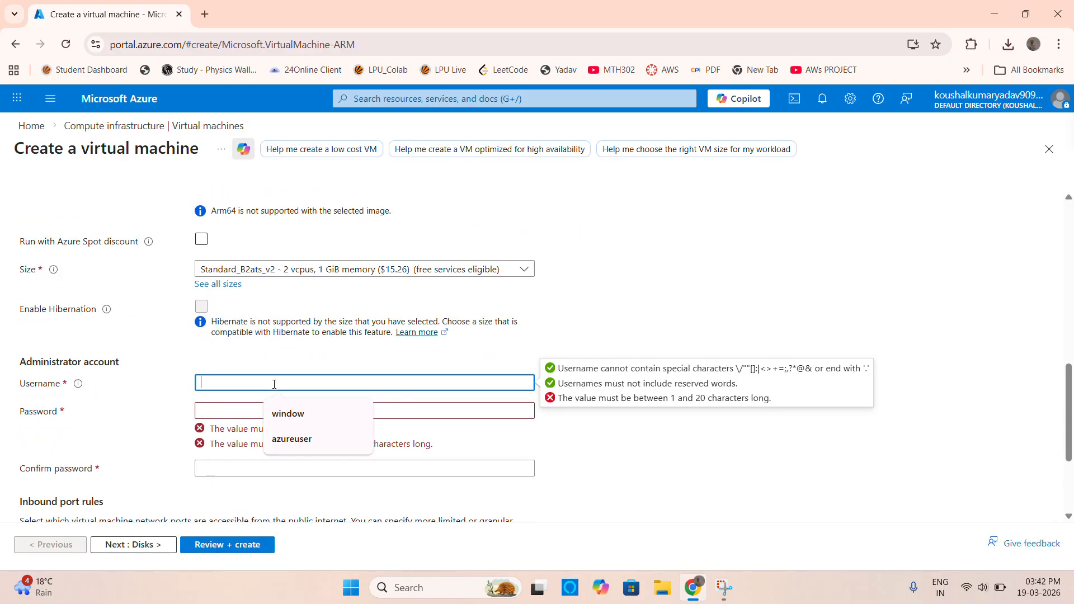
pyautogui.write('KoushalYad')
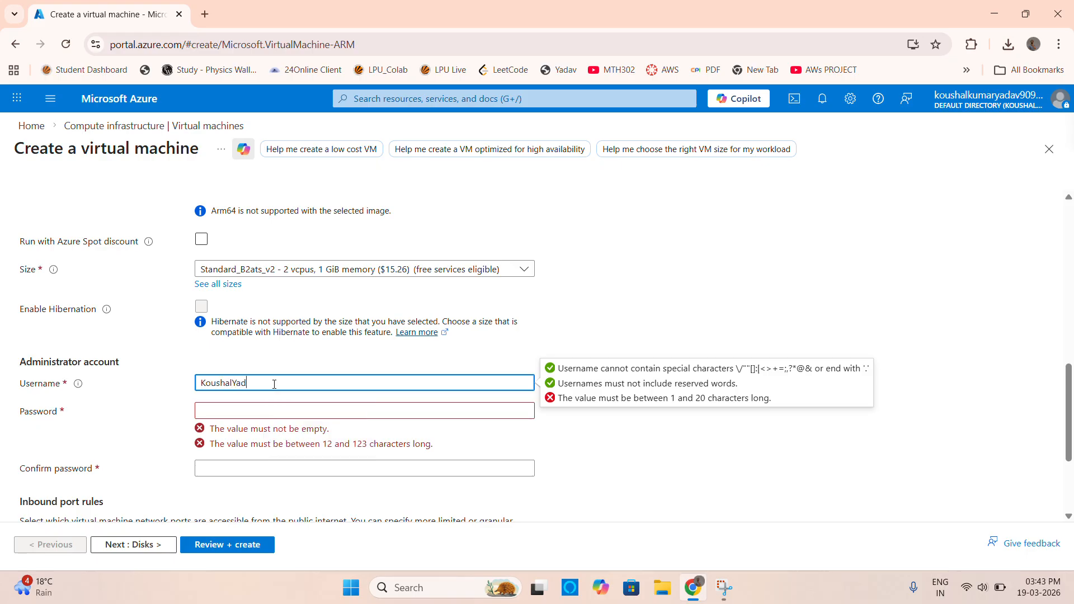
pyautogui.write('av1')
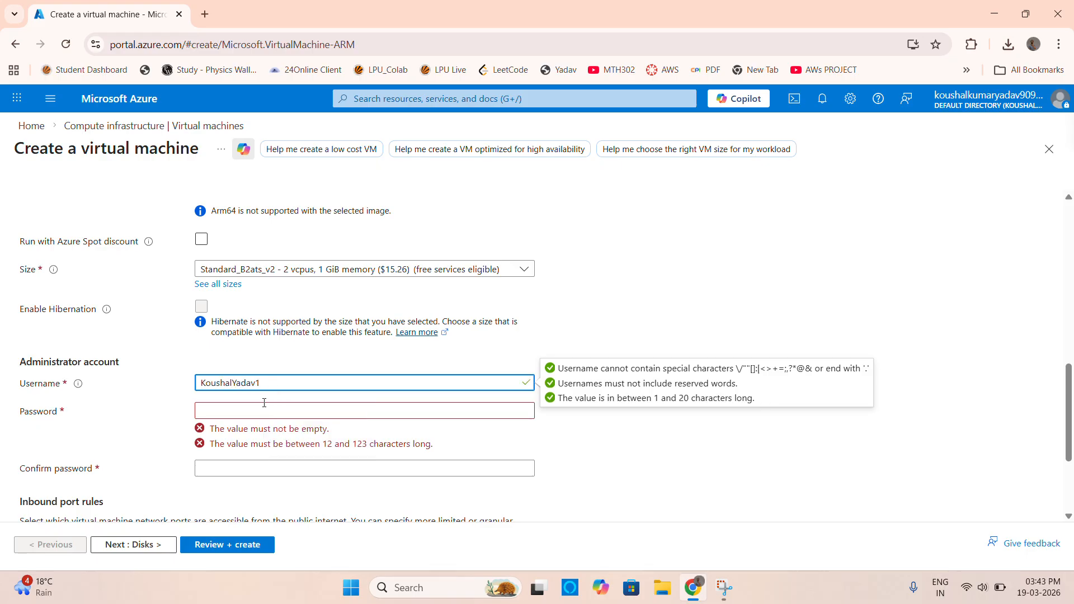
# Enter the administrator account password and repeat it in the password confirmation
pyautogui.click(264, 403)
pyautogui.write('••••••')
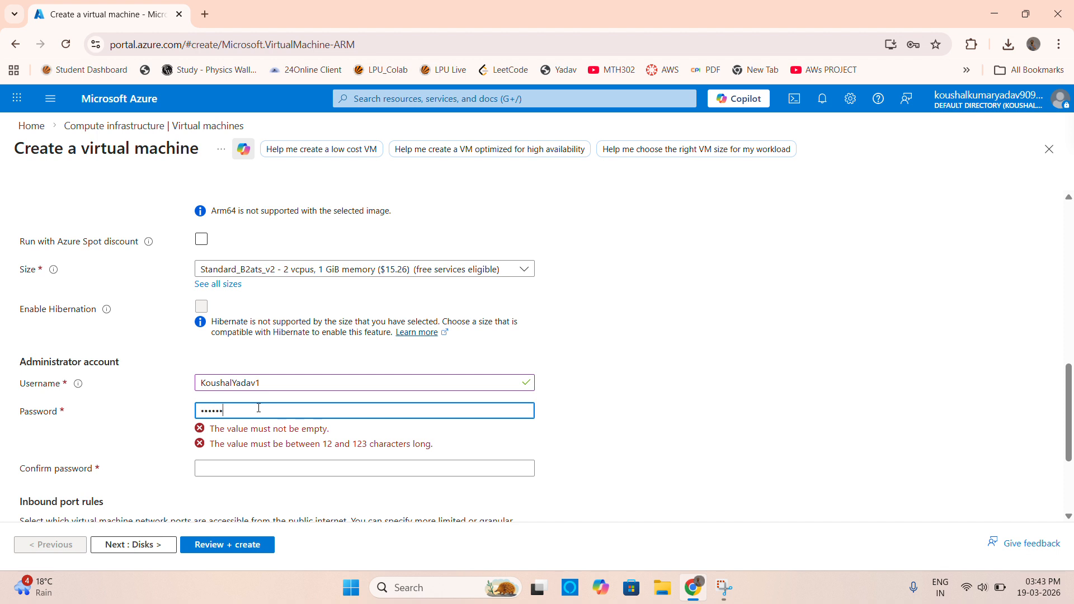
pyautogui.write('••••••')
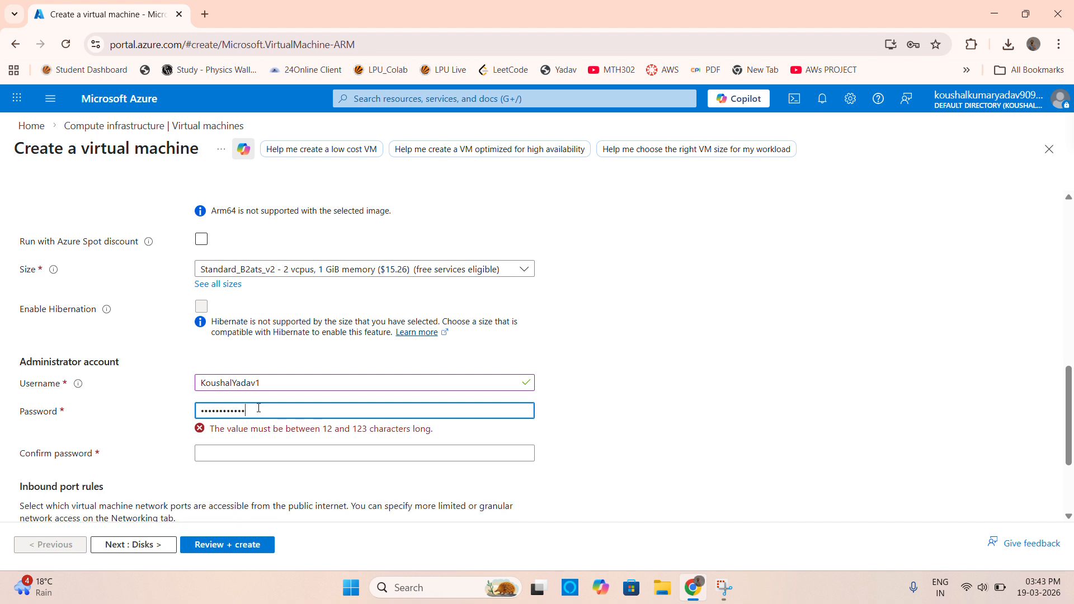
pyautogui.press('Tab')
pyautogui.write('•••••••••')
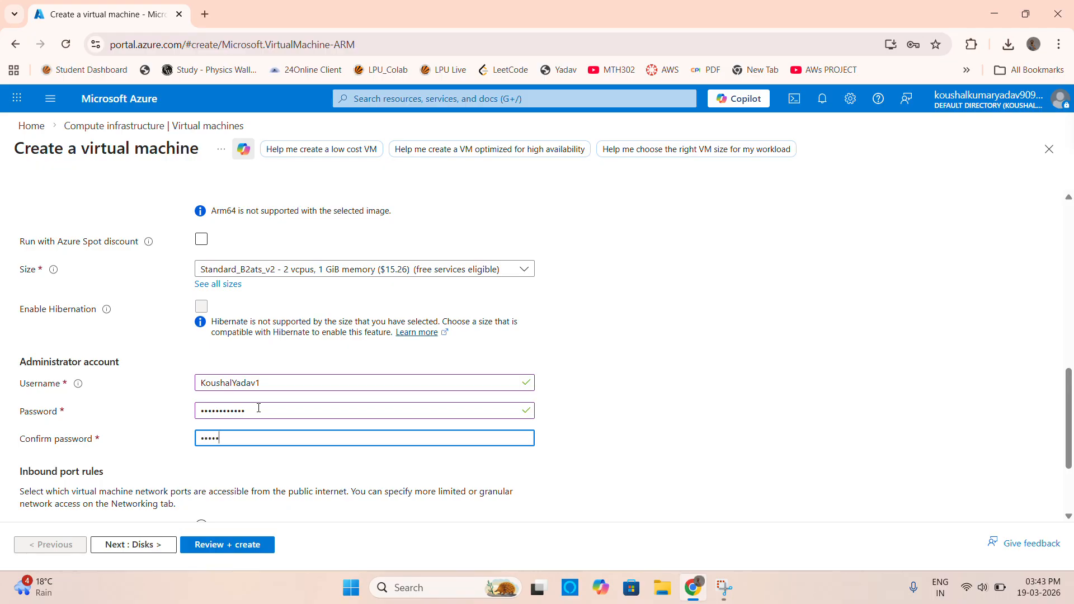
pyautogui.write('••')
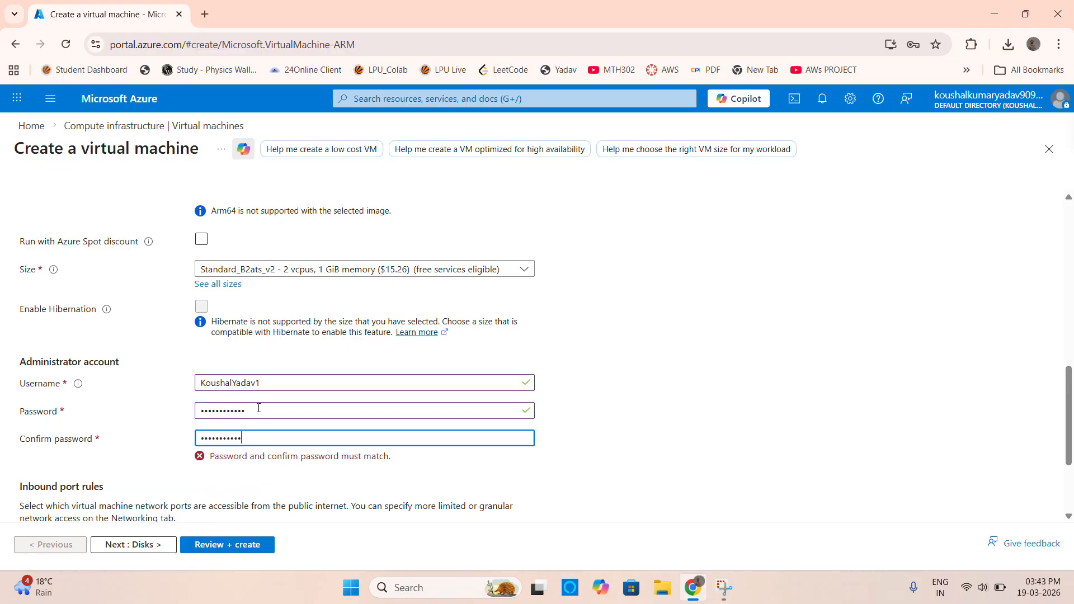
# Clear both administrator password fields and enter the account password again in the password and confirmation fields
pyautogui.scroll(-1, 259, 407)
pyautogui.click(263, 372)
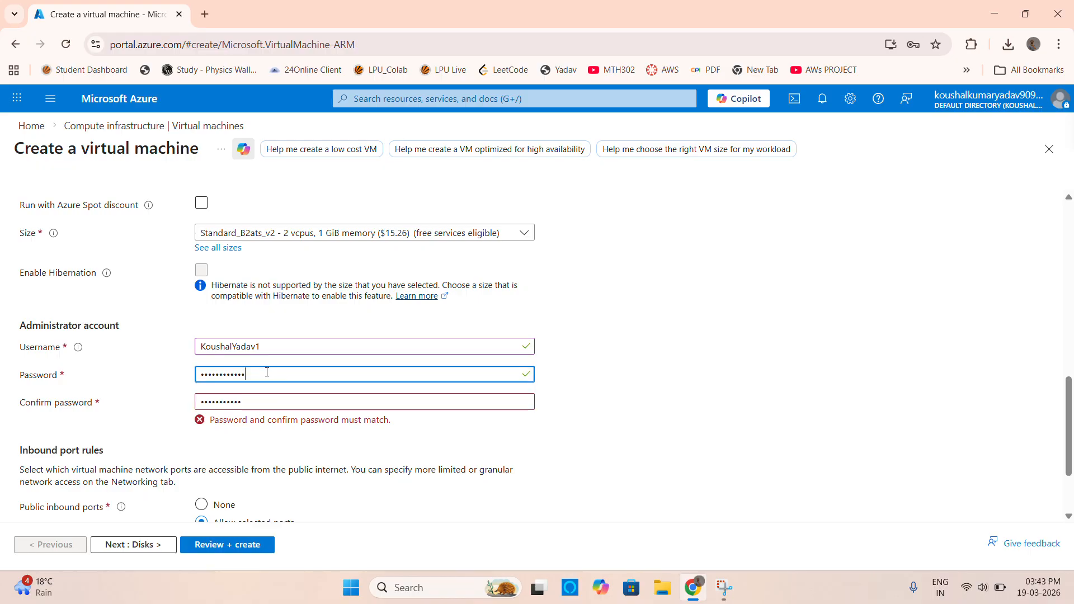
pyautogui.hotkey('ctrl', 'a')
pyautogui.press('BackSpace')
pyautogui.write('•••••')
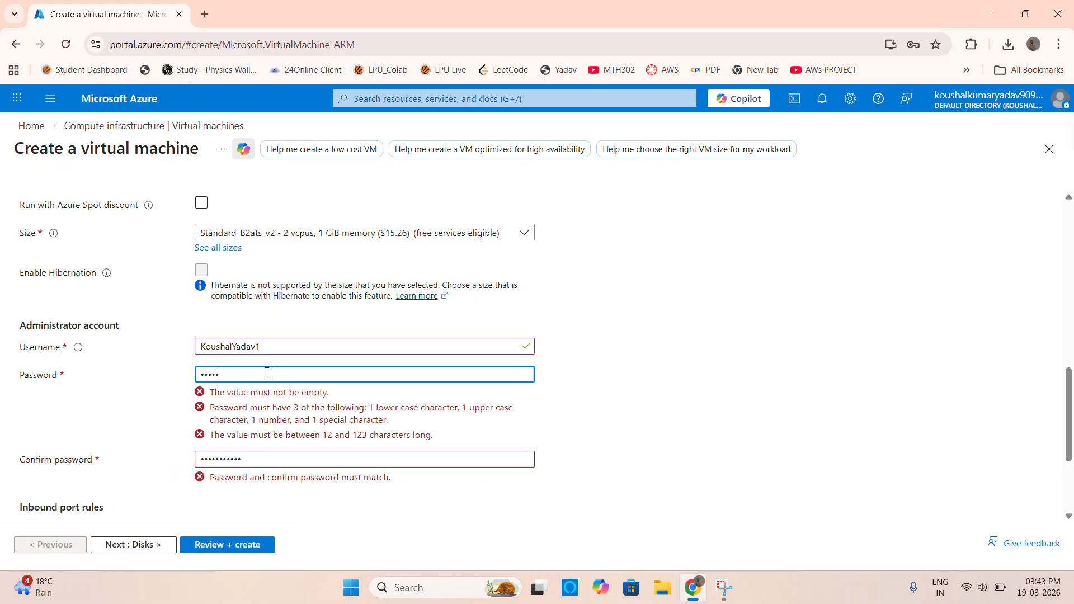
pyautogui.write('•••••••')
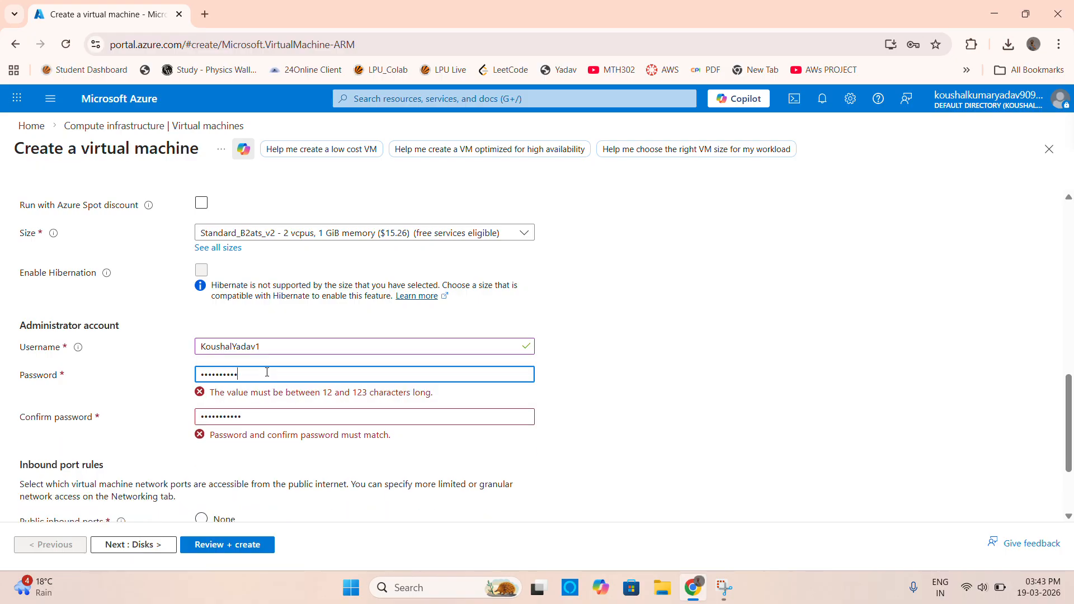
pyautogui.press('Tab')
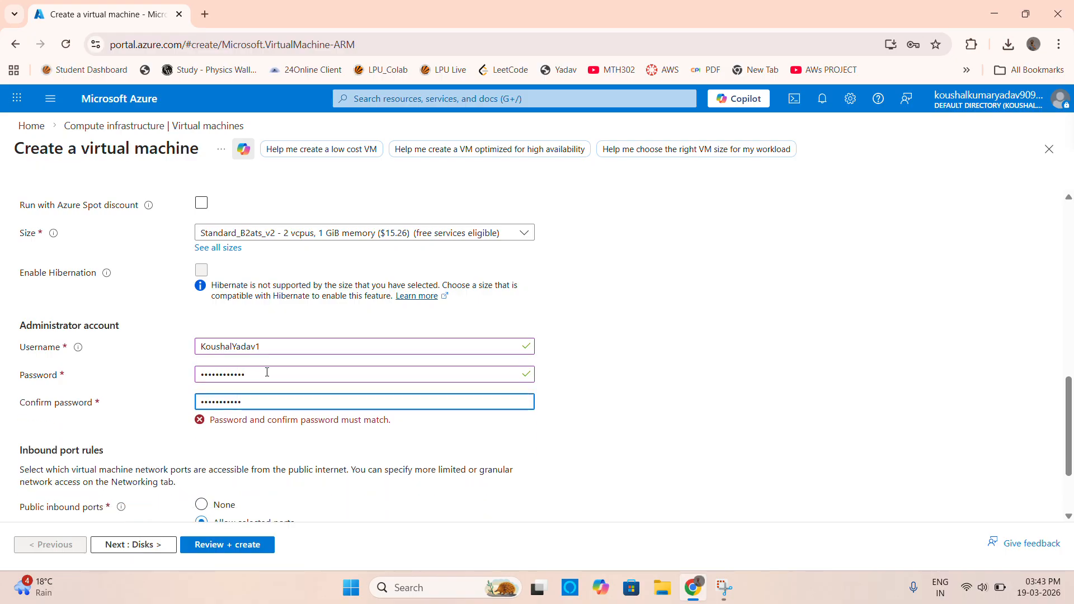
pyautogui.hotkey('ctrl', 'a')
pyautogui.press('BackSpace')
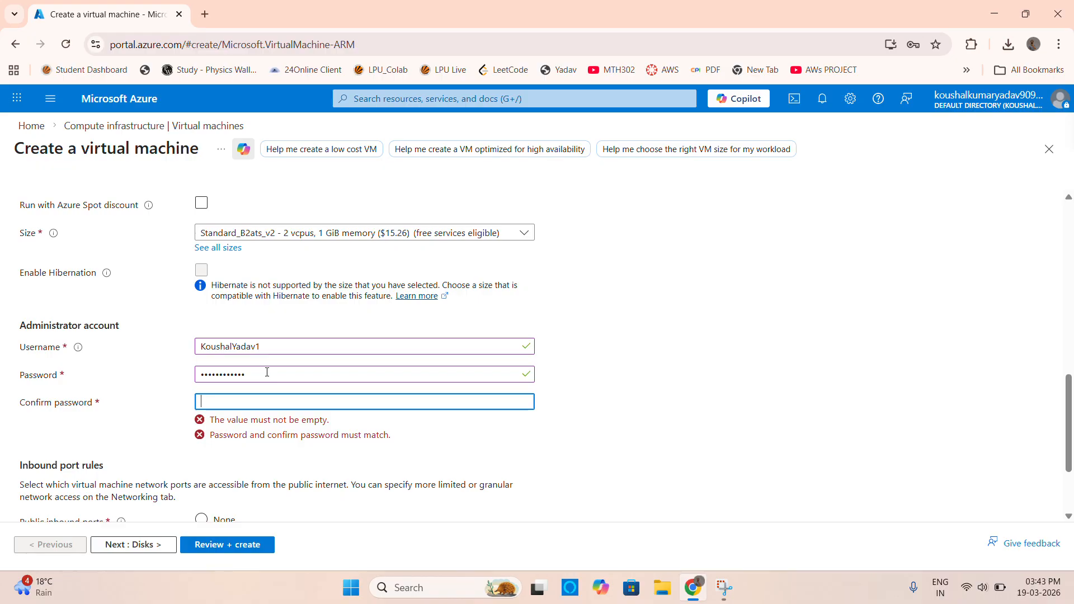
pyautogui.write('••••••••••')
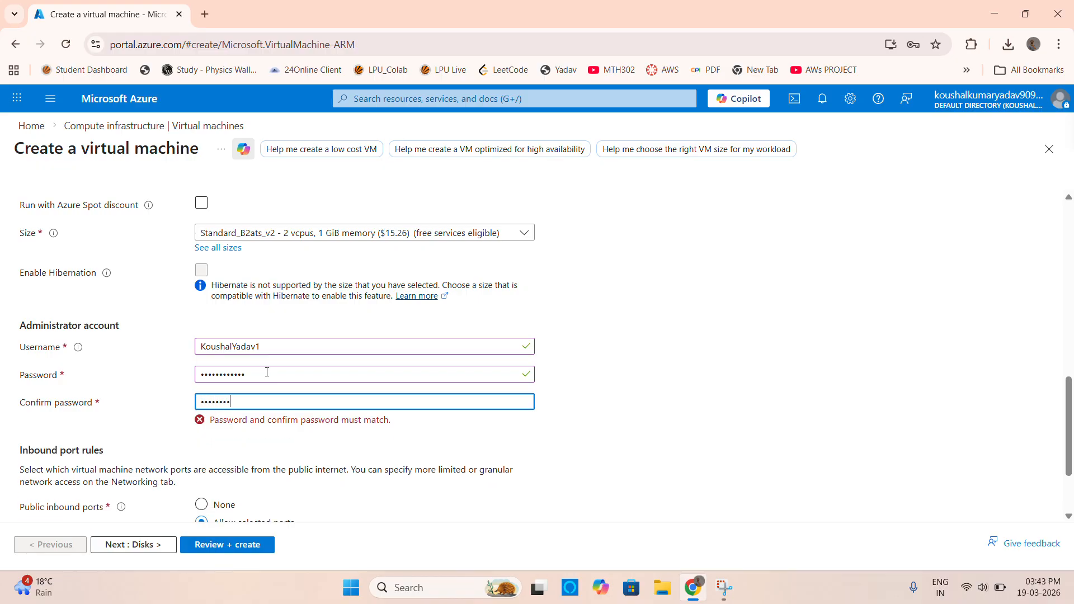
pyautogui.write('••')
# Review the basic settings of the virtual machine, from subscription, region and image to size, administrator account and inbound port rules
pyautogui.scroll(-2, 377, 433)
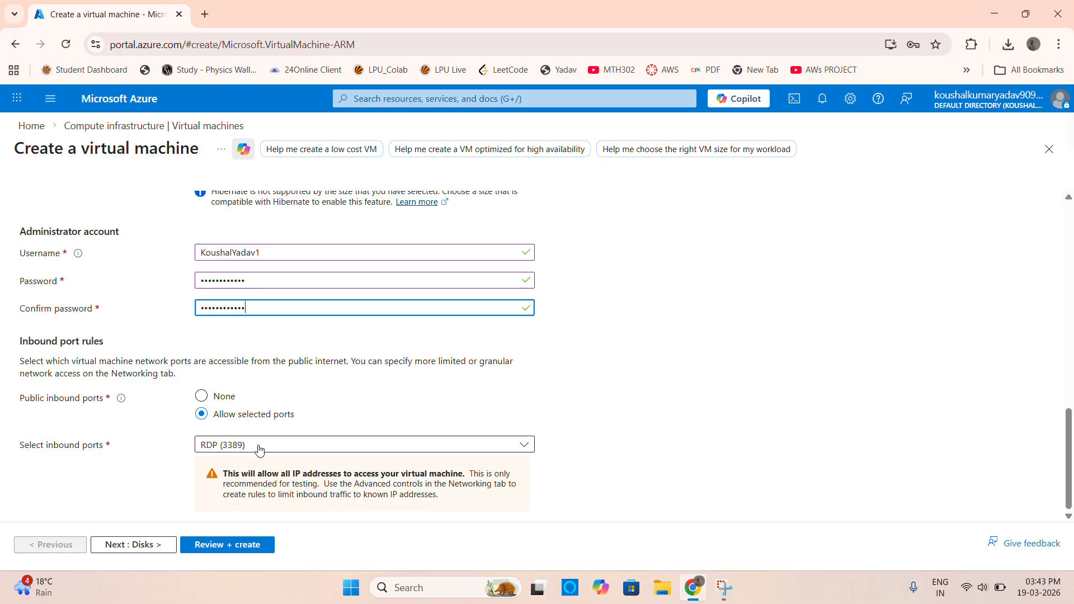
pyautogui.scroll(15, 268, 380)
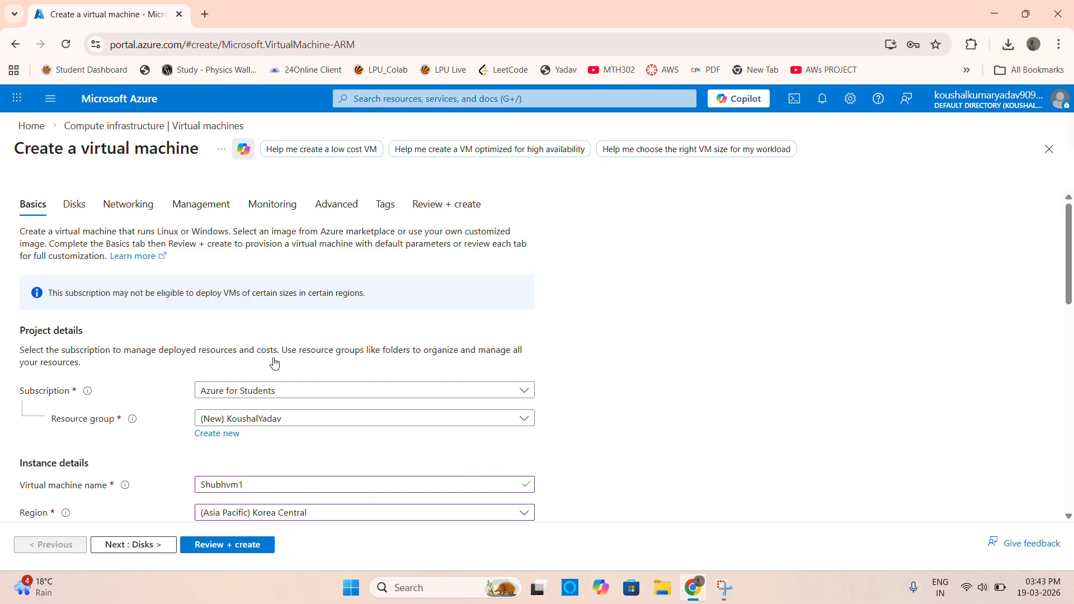
pyautogui.scroll(-3, 270, 362)
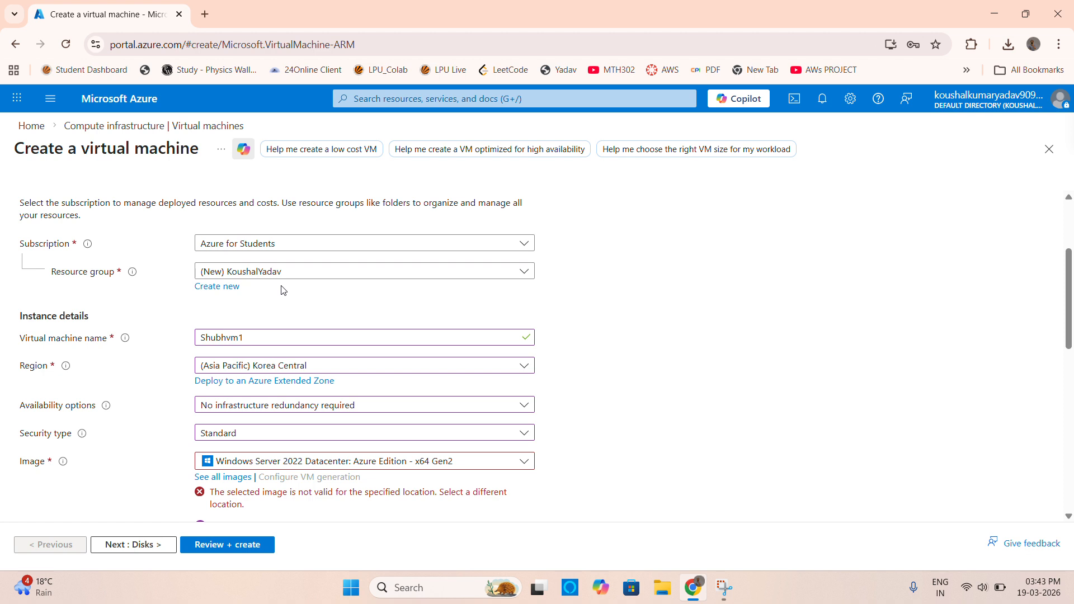
pyautogui.scroll(-1, 252, 291)
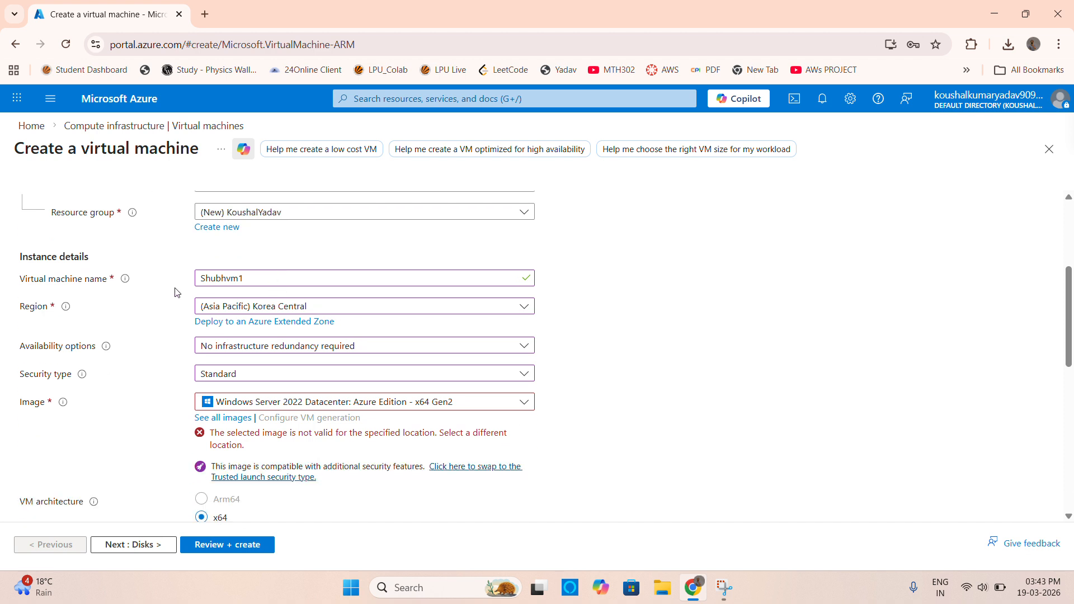
pyautogui.scroll(-1, 175, 291)
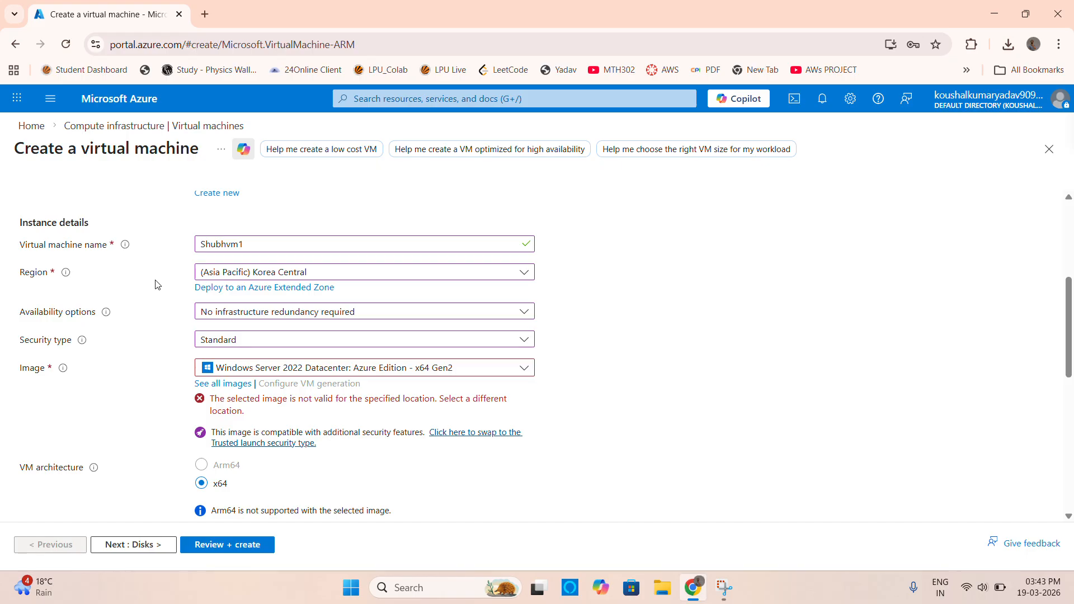
pyautogui.scroll(-1, 155, 284)
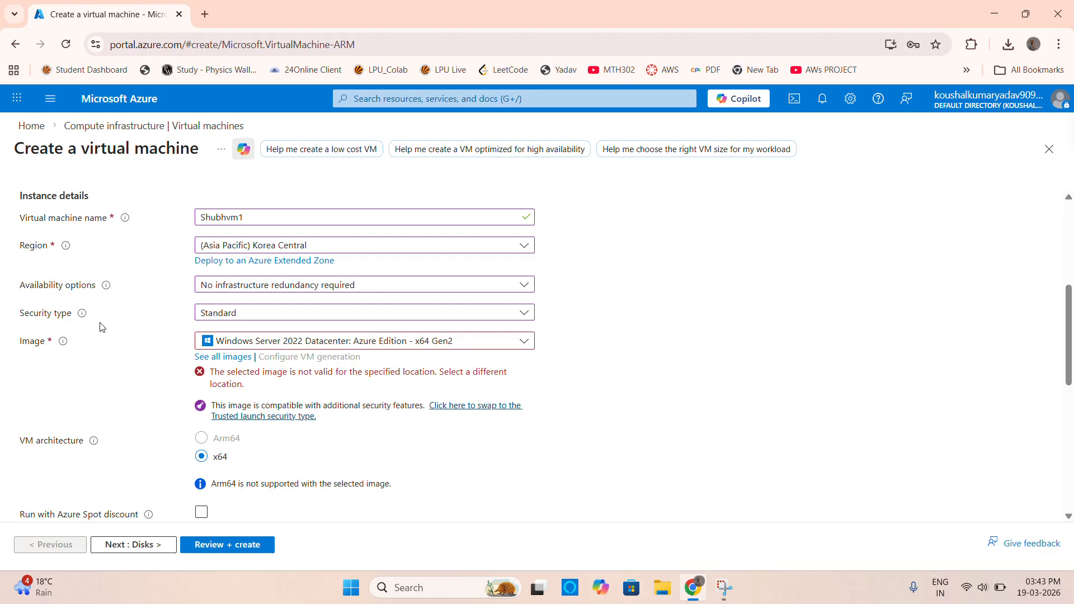
pyautogui.scroll(-2, 217, 325)
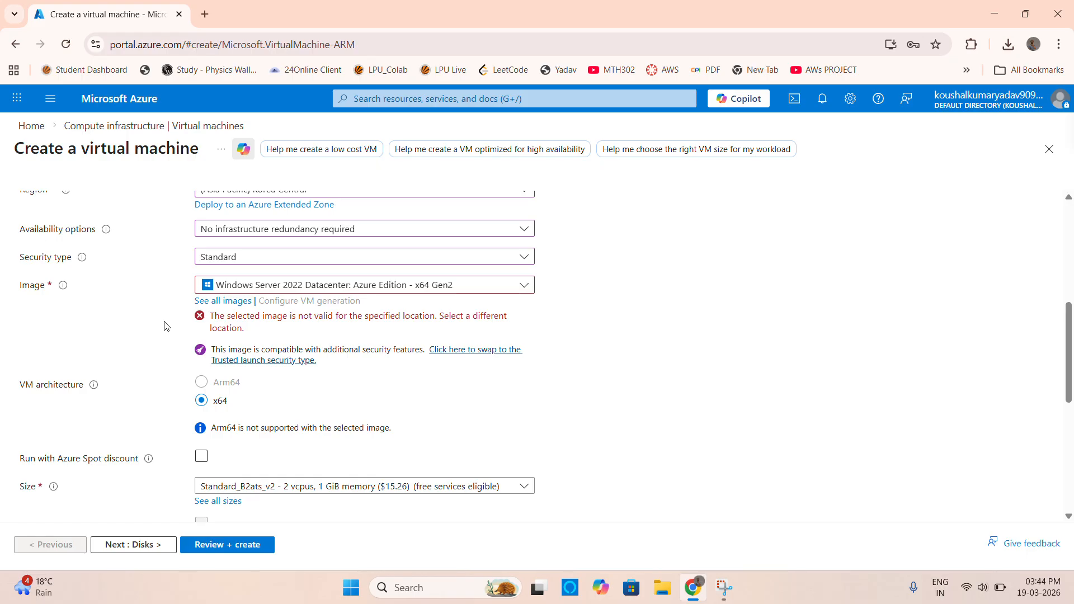
pyautogui.scroll(2, 167, 325)
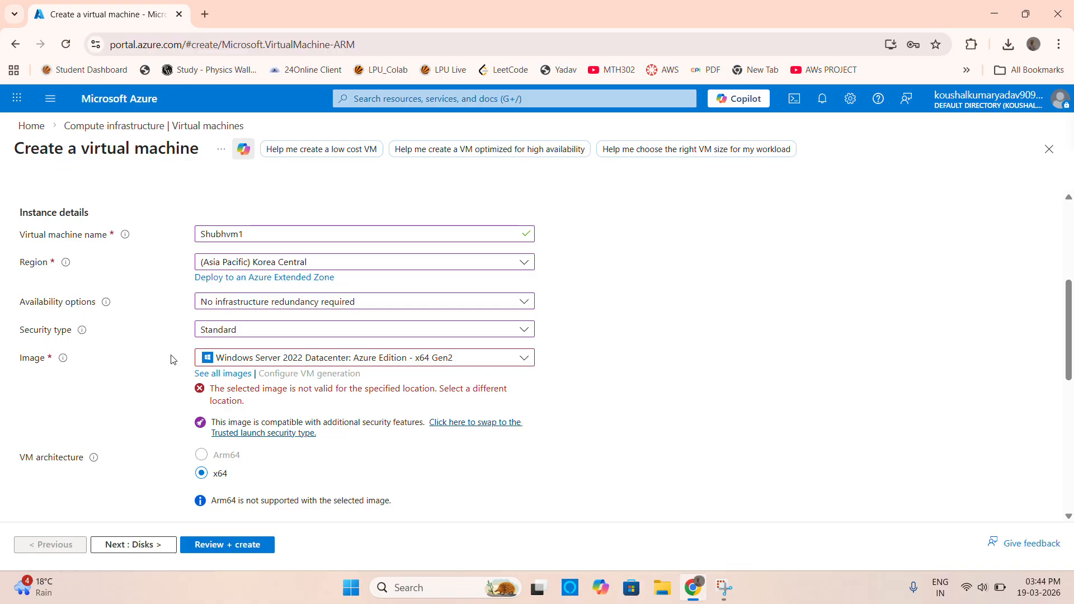
pyautogui.scroll(-1, 171, 359)
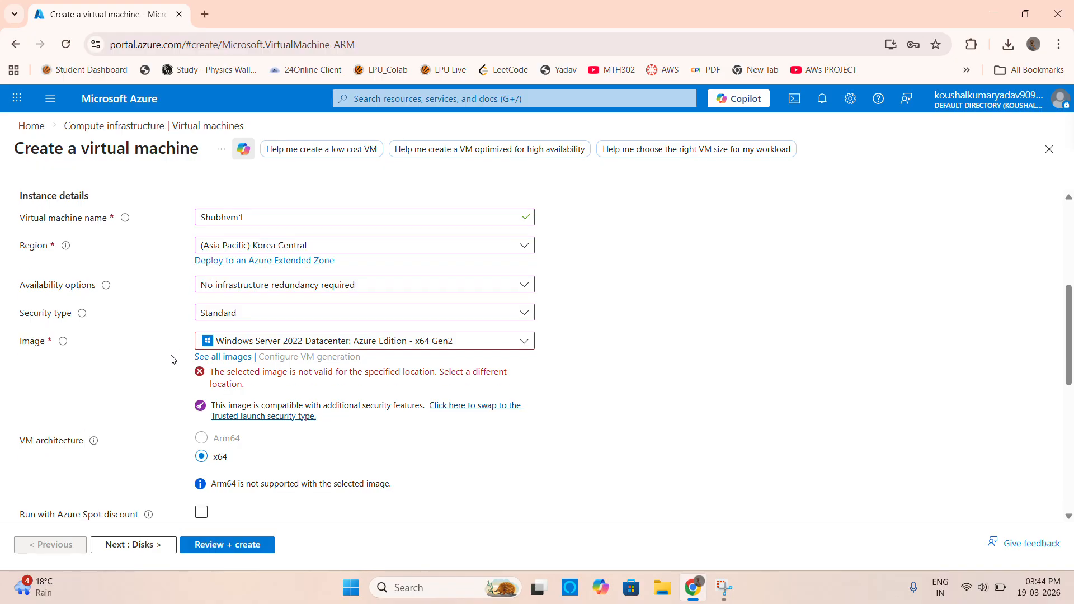
pyautogui.scroll(-3, 171, 359)
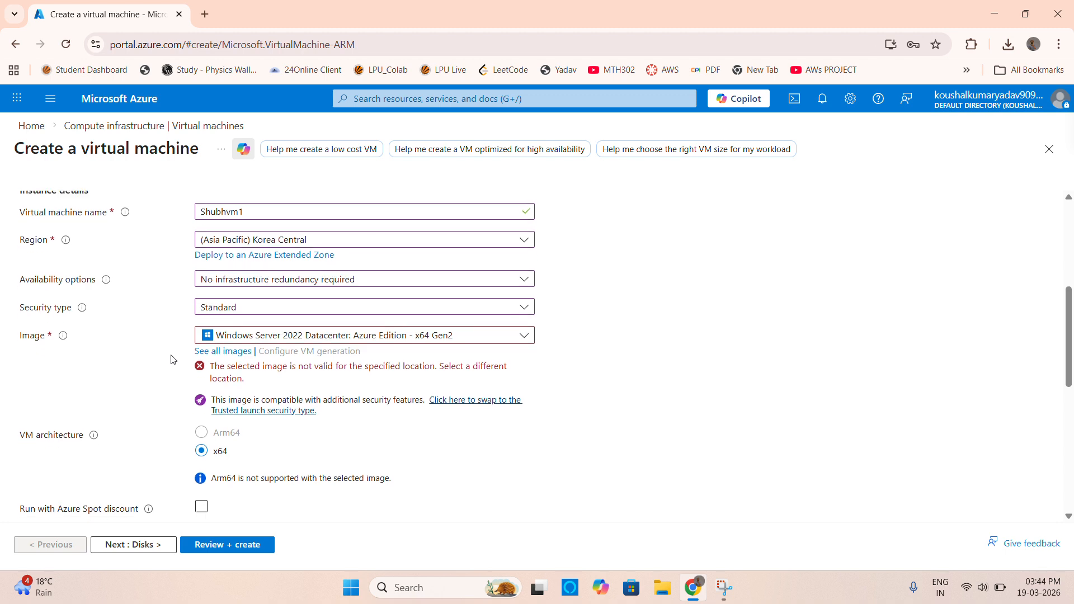
pyautogui.scroll(-2, 171, 359)
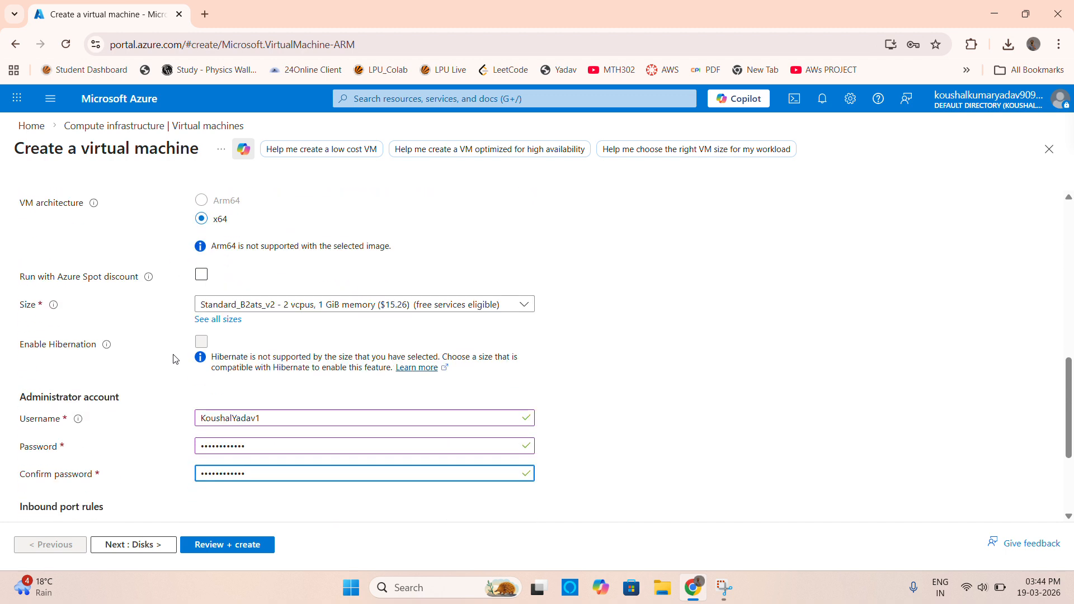
pyautogui.scroll(-3, 234, 382)
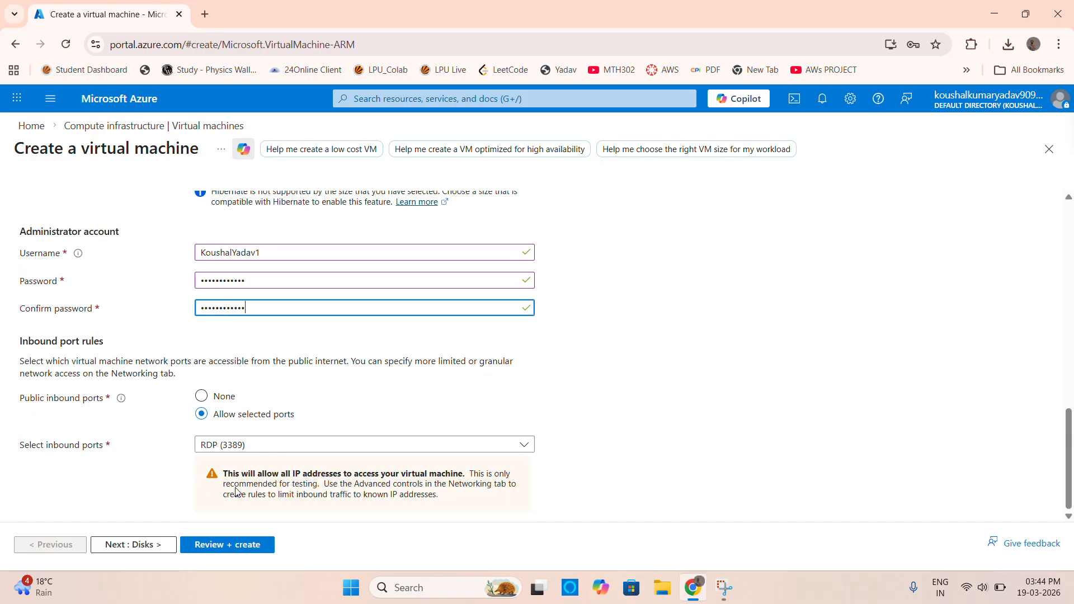
# Validate the virtual machine configuration and start its deployment
pyautogui.click(228, 544)
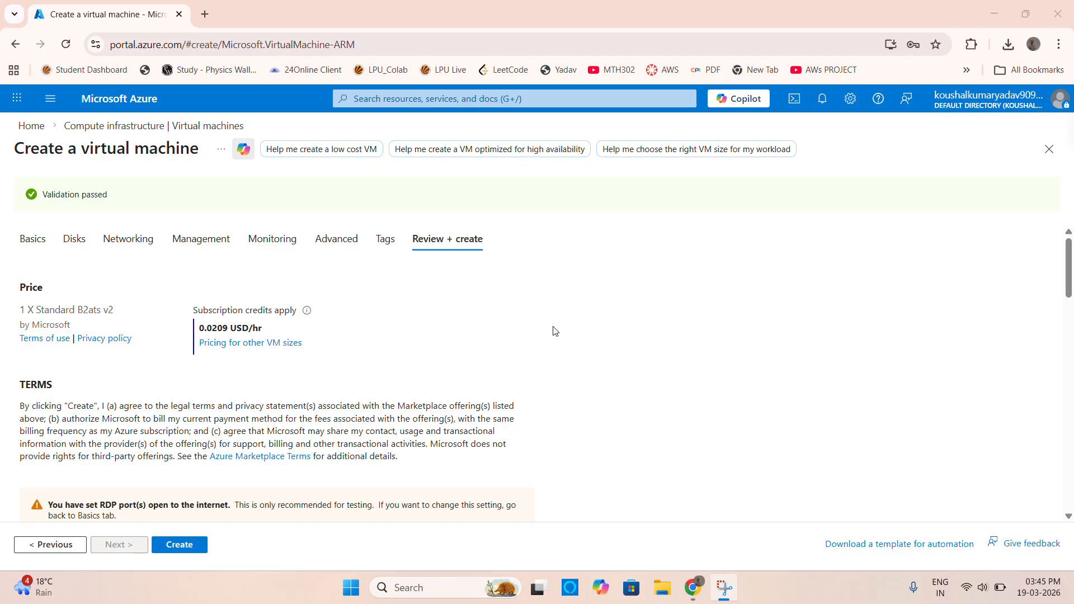
pyautogui.click(165, 551)
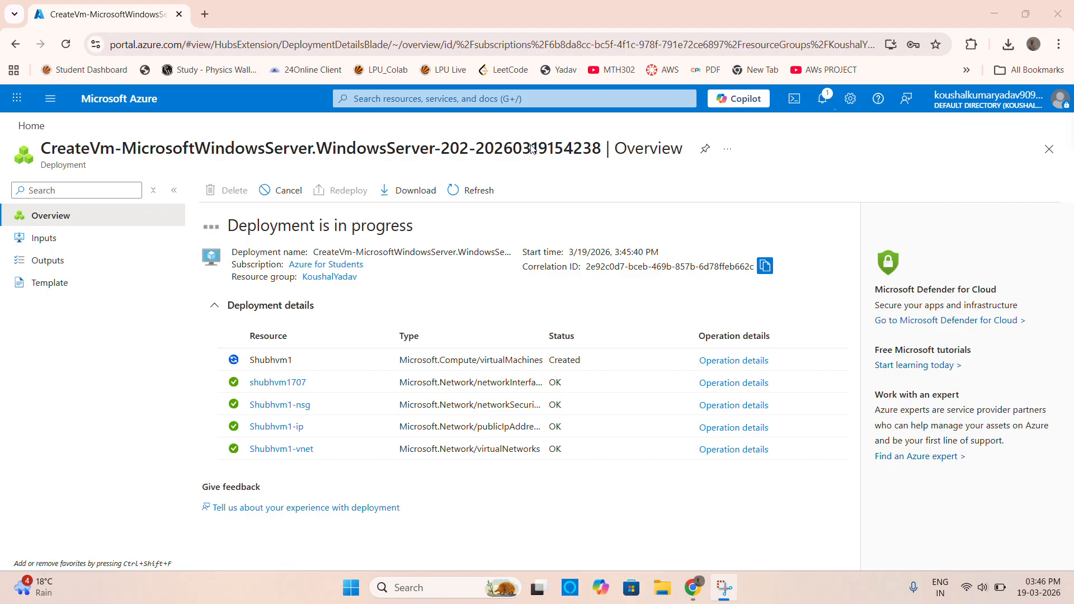
# Search the web for "rdp full form in azure" in a new browser tab, read the answer and close that tab
pyautogui.click(205, 14)
pyautogui.write('rd')
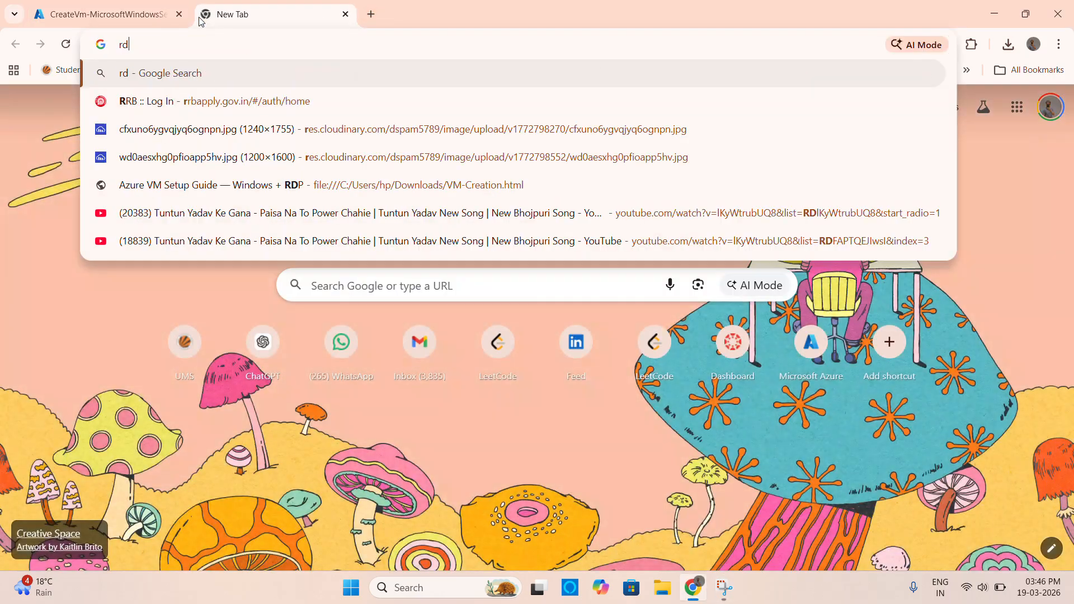
pyautogui.write('p full fo')
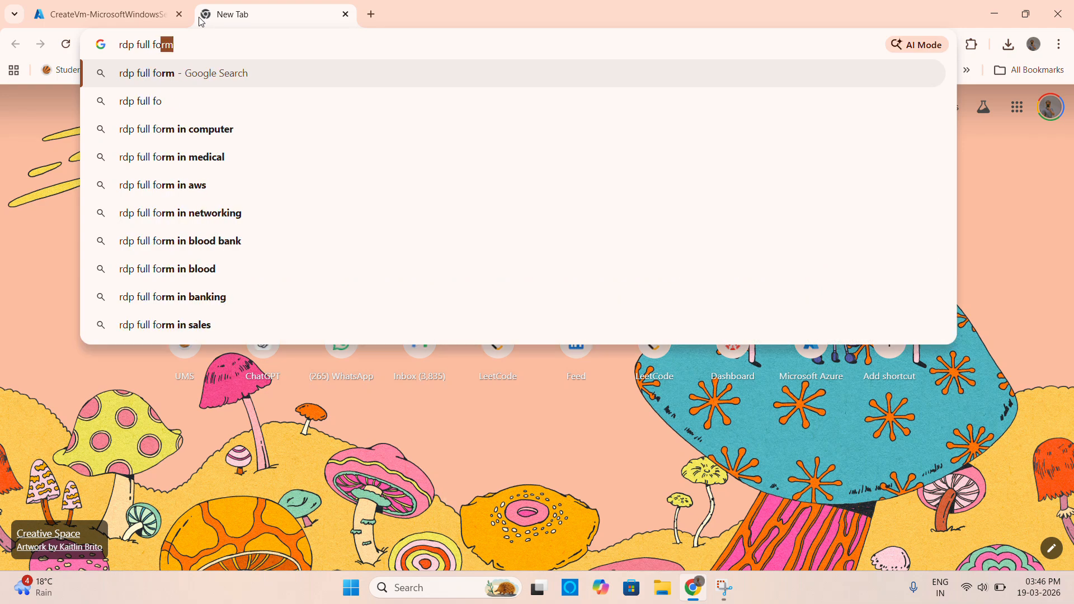
pyautogui.write('rm in azure')
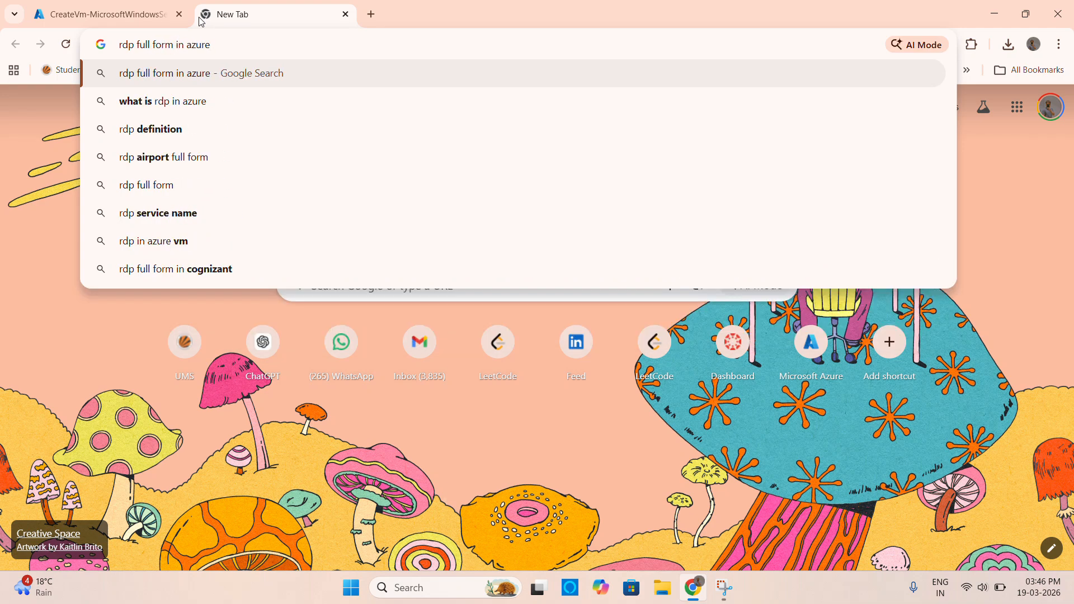
pyautogui.press('Return')
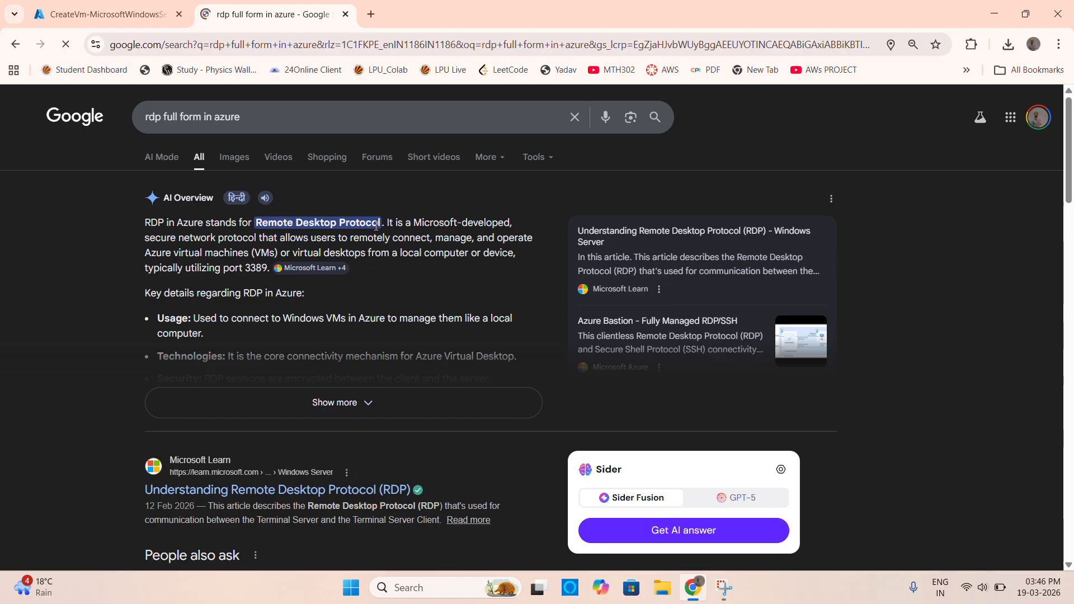
pyautogui.hotkey('ctrl', 'w')
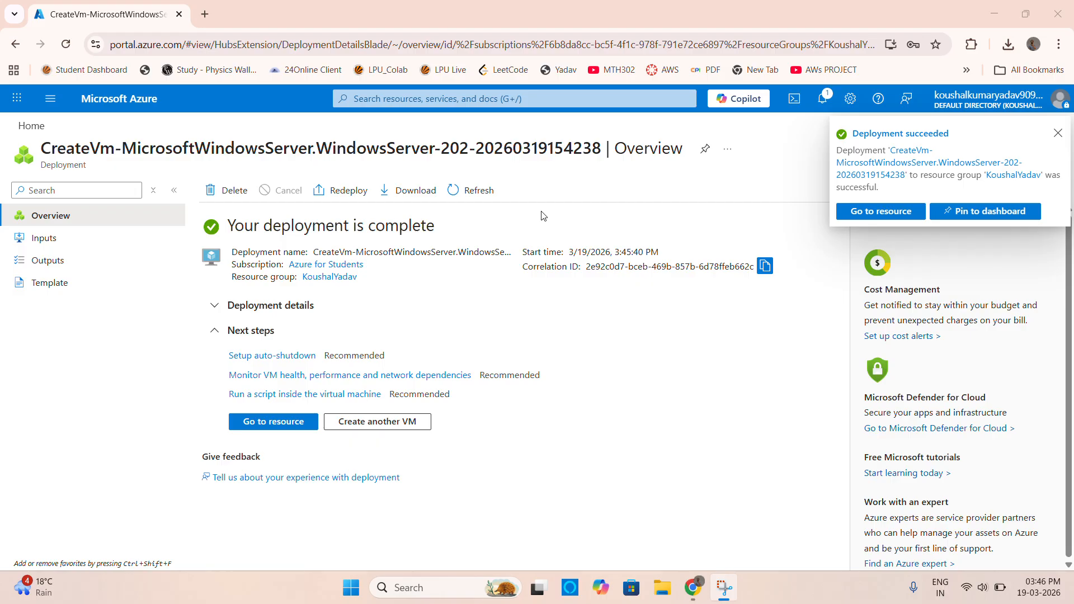
# Open the newly deployed virtual machine's resource page and restart the machine, confirming the restart
pyautogui.click(276, 429)
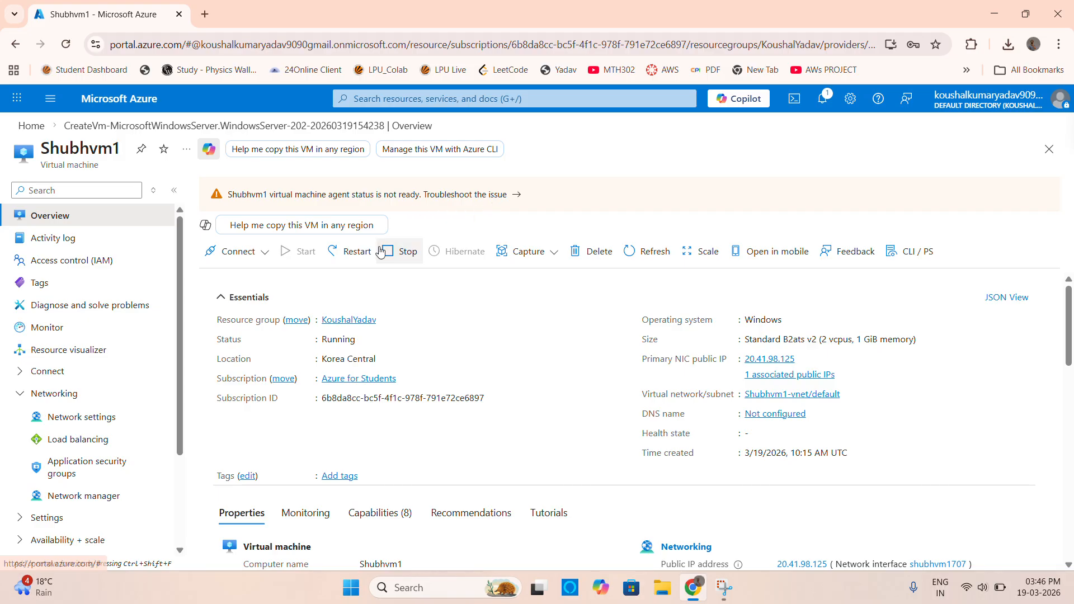
pyautogui.click(344, 257)
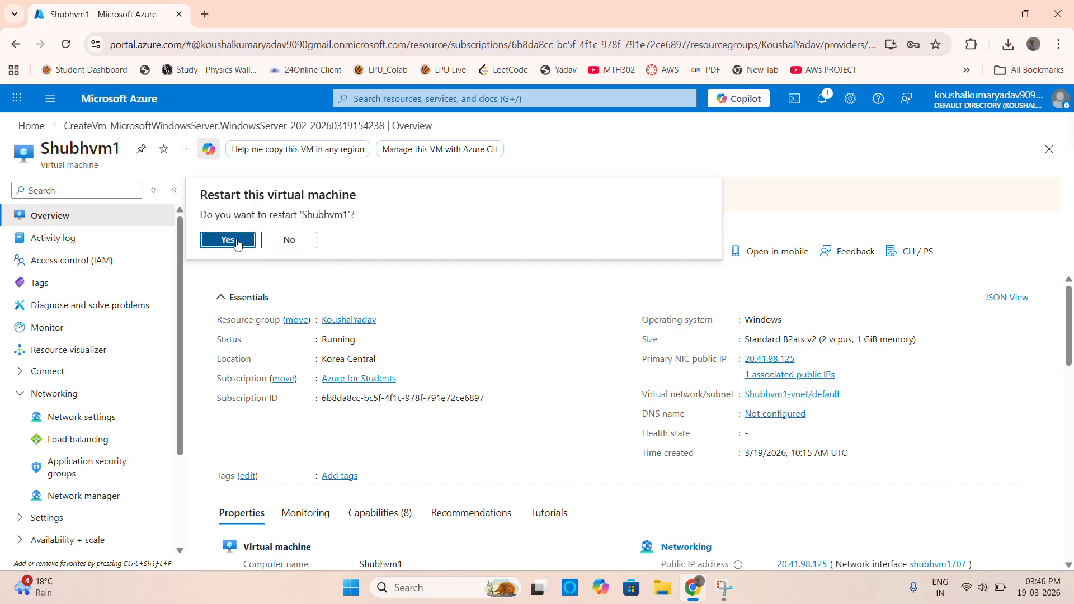
pyautogui.click(238, 244)
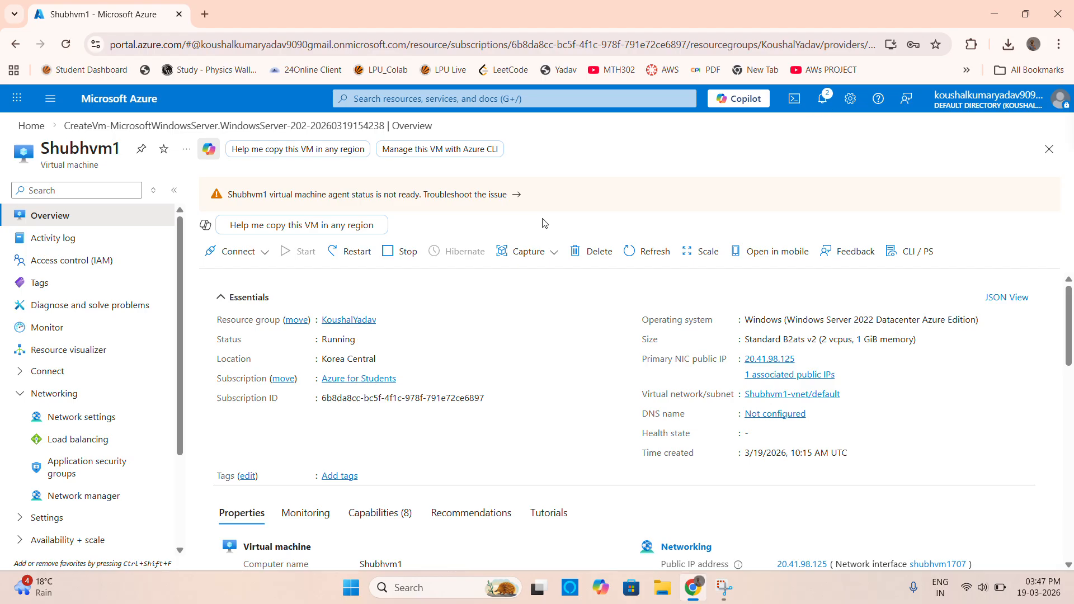
# Open the virtual machine's connection page with the Native RDP settings, using the standard Connect option rather than Bastion
pyautogui.scroll(-3, 464, 372)
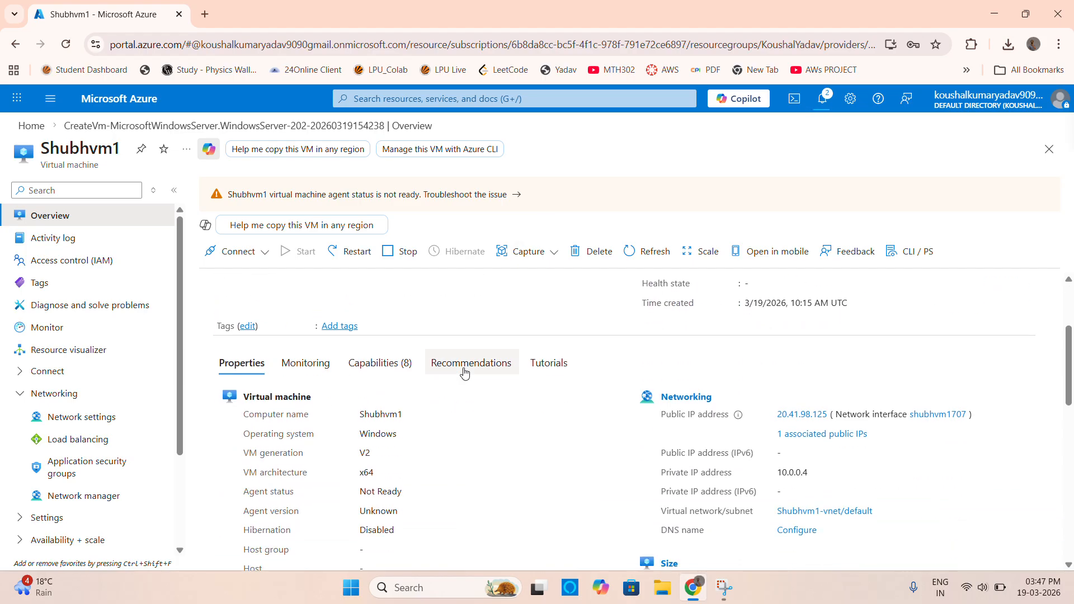
pyautogui.scroll(3, 464, 372)
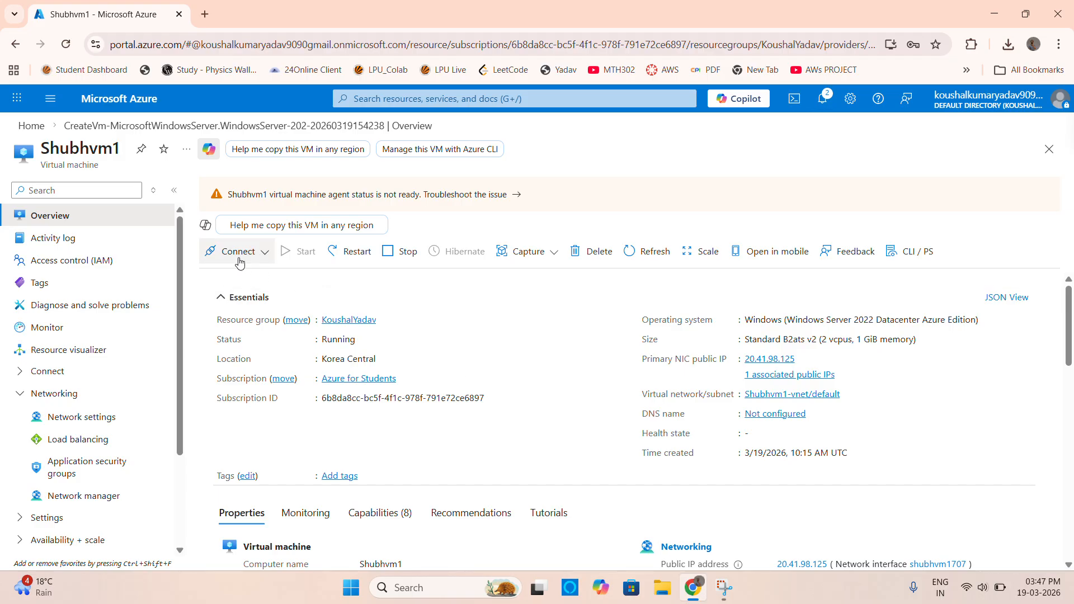
pyautogui.scroll(3, 249, 257)
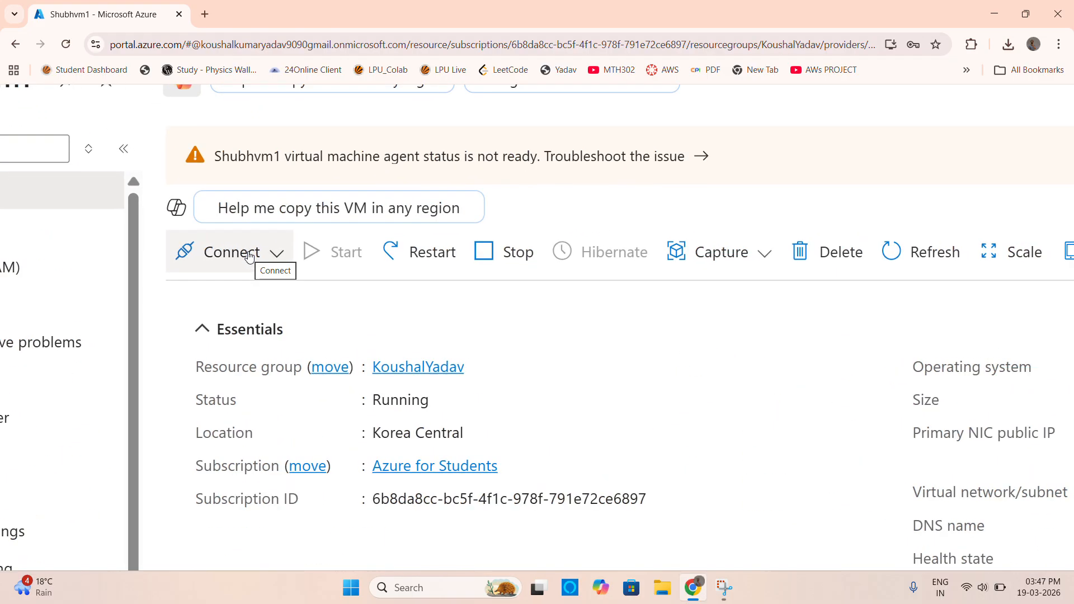
pyautogui.scroll(3, 249, 257)
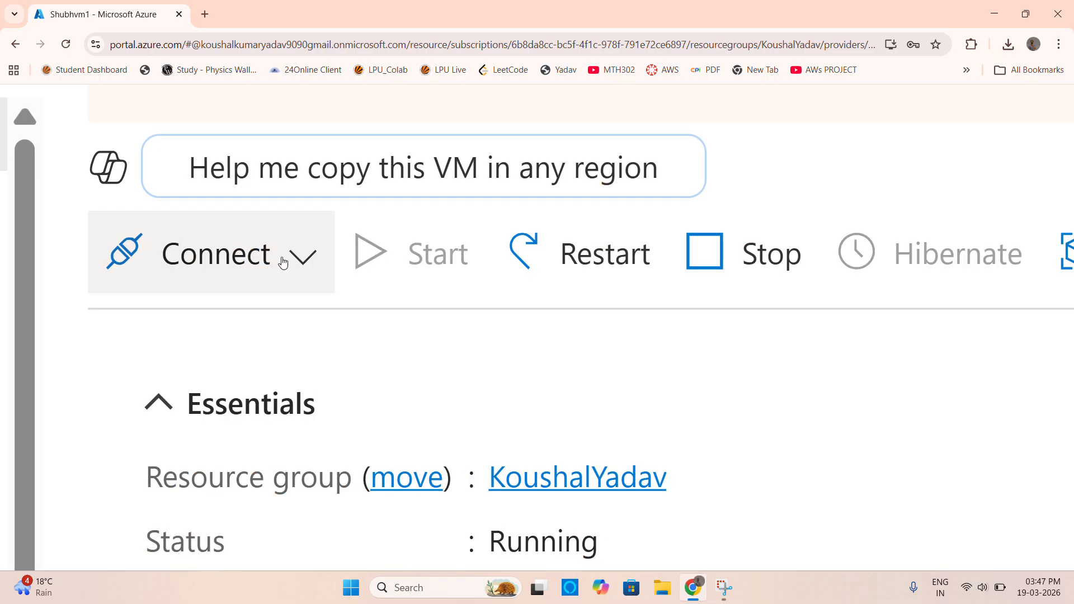
pyautogui.click(311, 264)
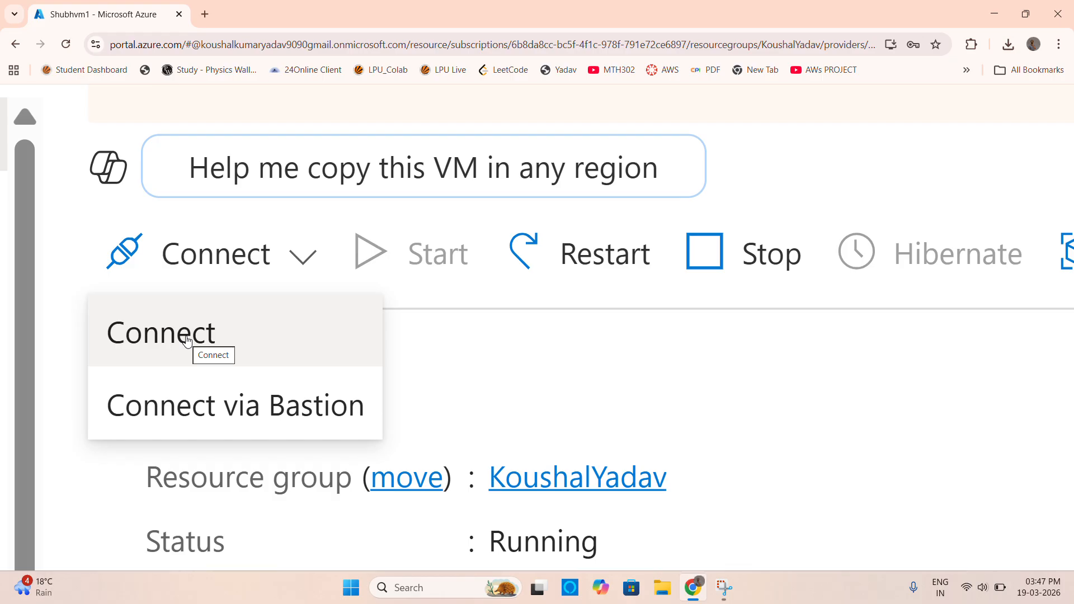
pyautogui.scroll(-2, 188, 342)
pyautogui.scroll(-5, 188, 342)
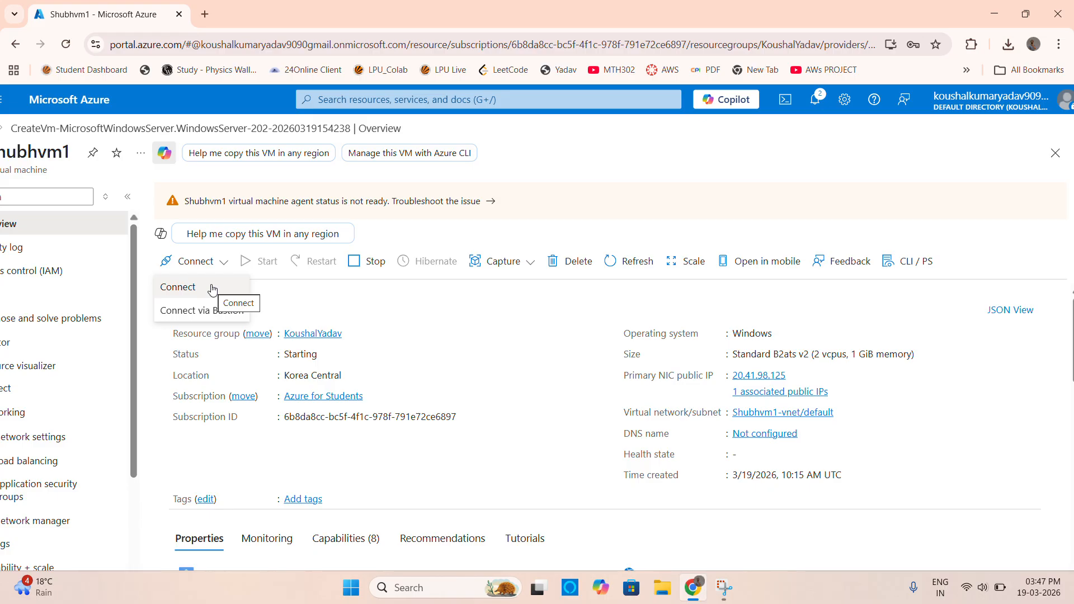
pyautogui.click(212, 290)
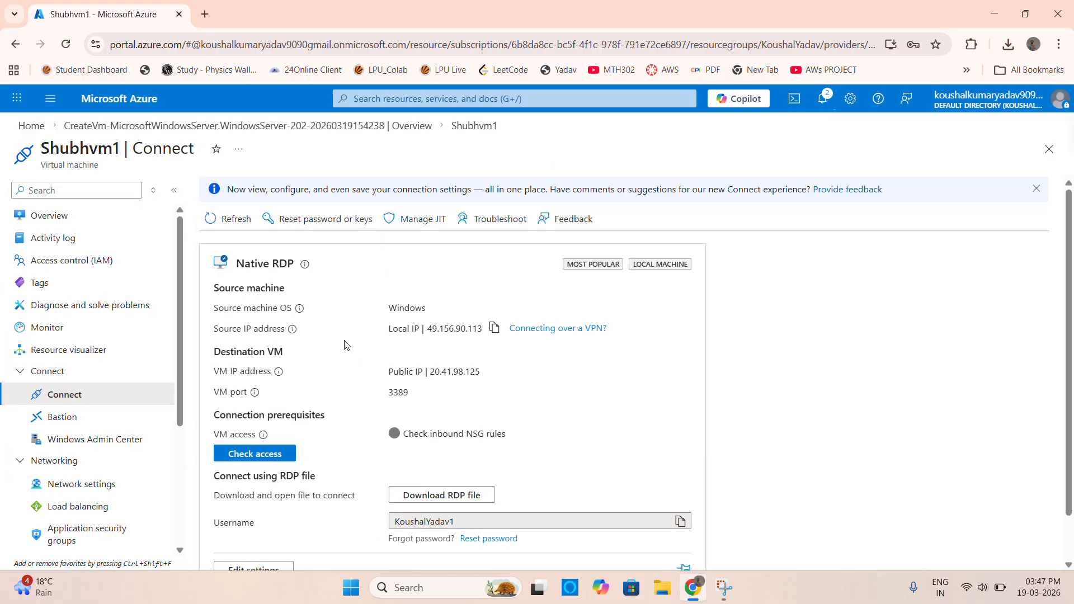
# Download the RDP file for the virtual machine and open the downloaded Shubhvm1.rdp
pyautogui.scroll(-1, 344, 345)
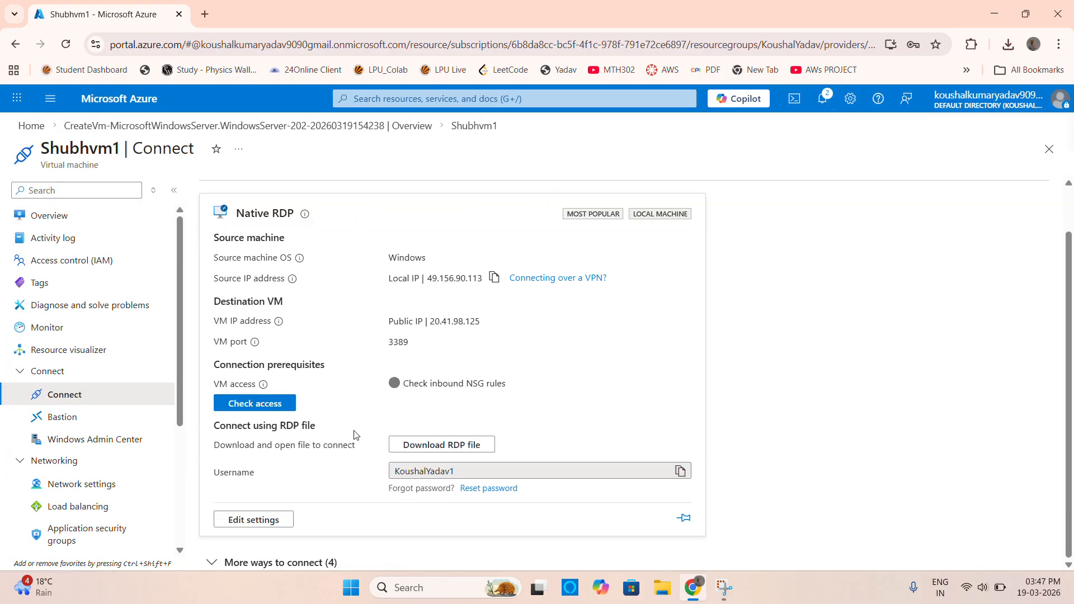
pyautogui.moveTo(221, 446); pyautogui.dragTo(358, 454)
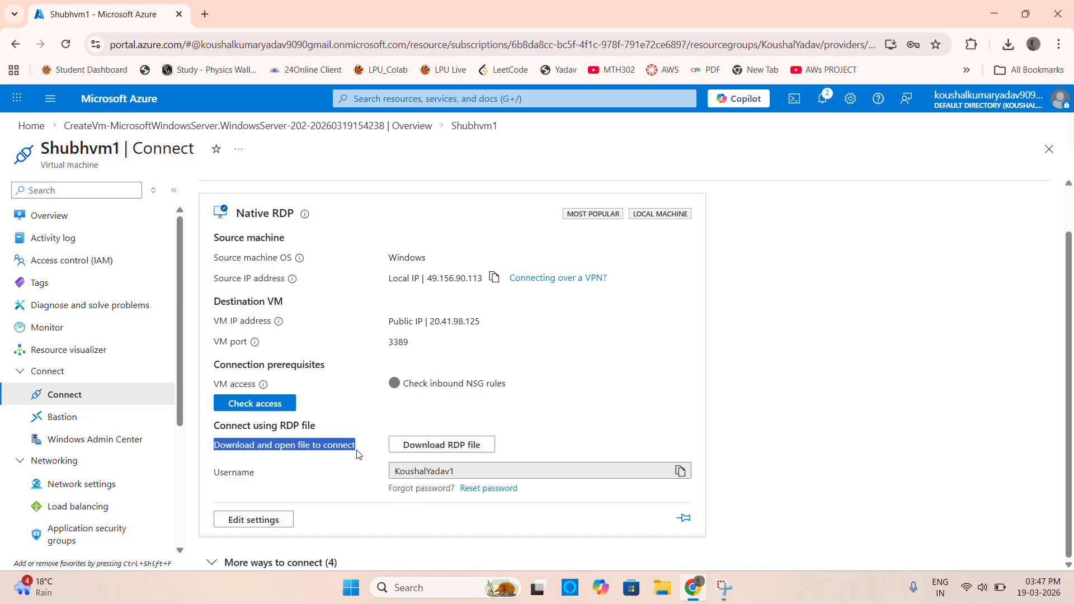
pyautogui.click(442, 451)
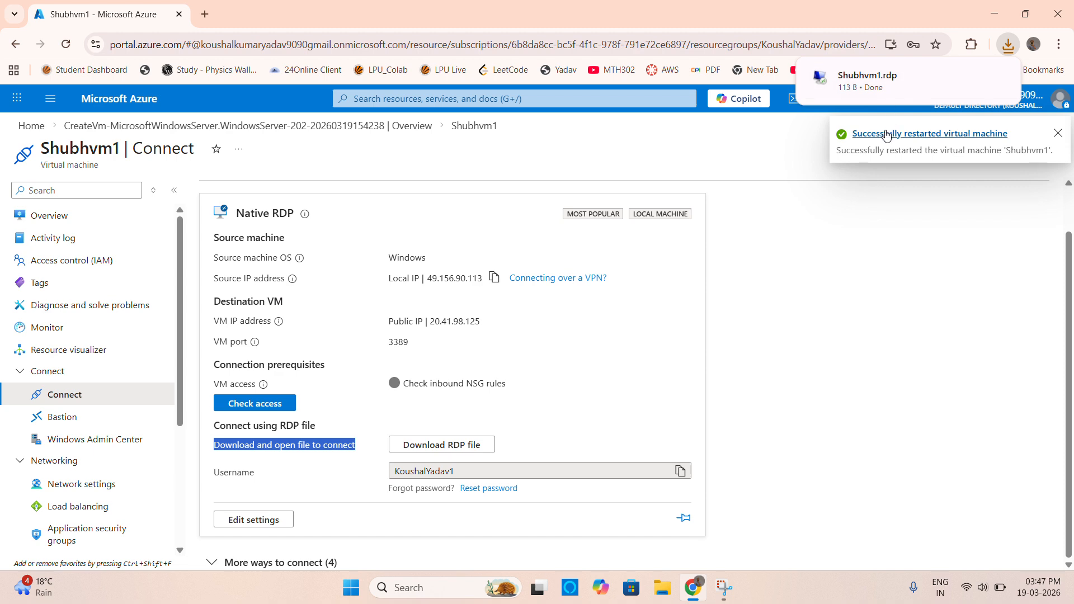
pyautogui.click(879, 89)
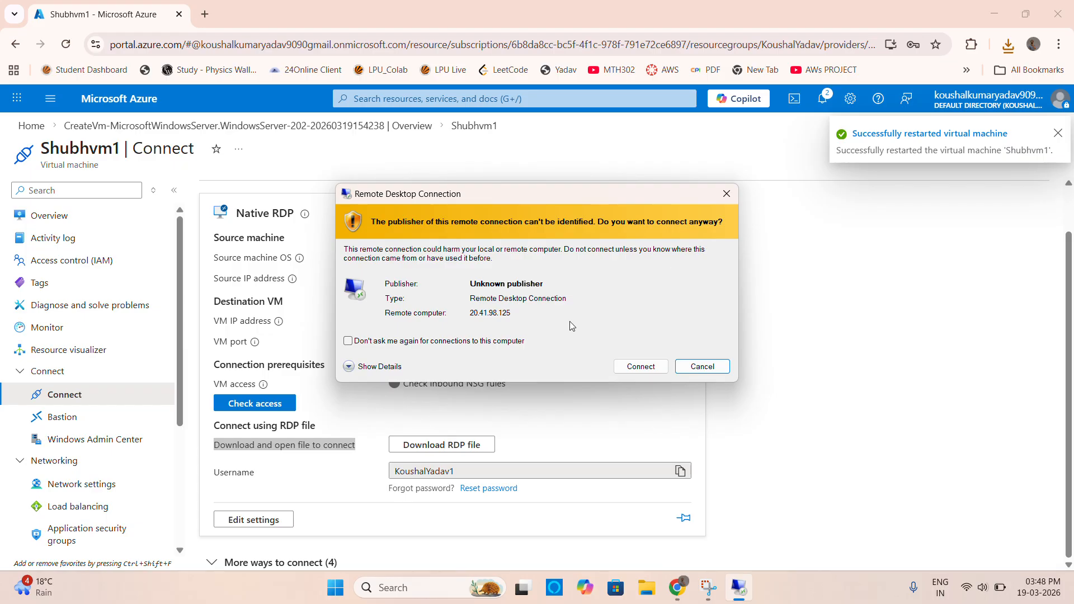
# Connect to the remote computer with the account password, accept the unverified certificate, and allow the PC to be discoverable on the network
pyautogui.click(638, 365)
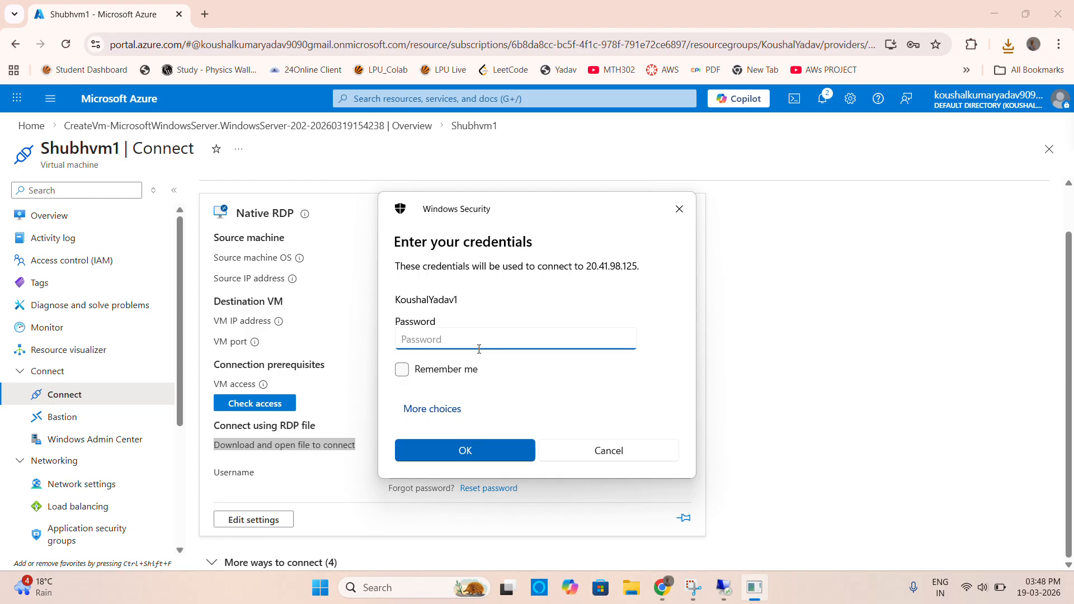
pyautogui.write('************')
pyautogui.click(465, 451)
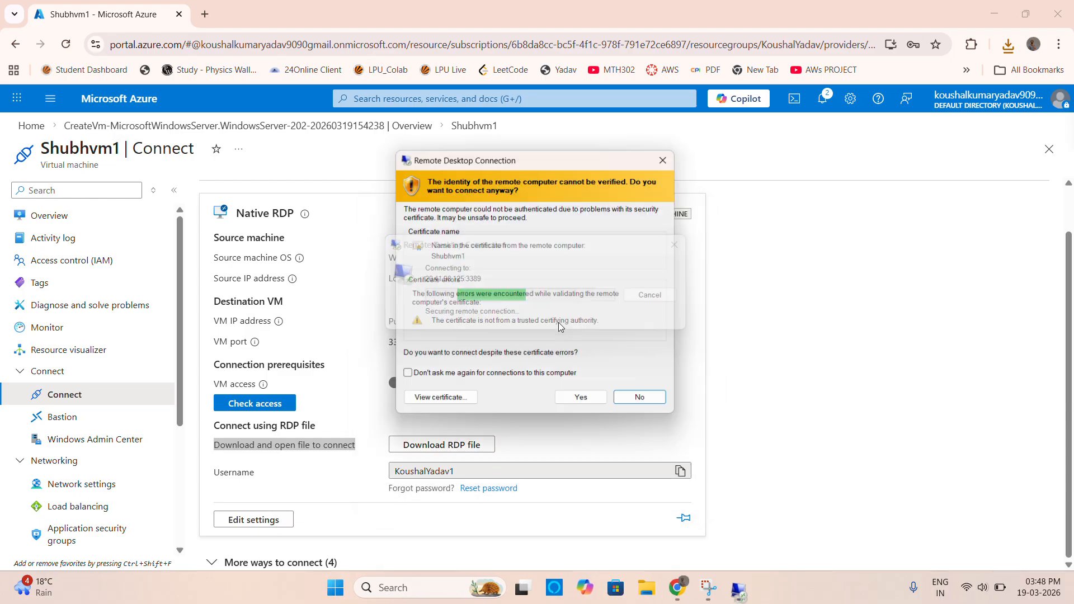
pyautogui.click(585, 405)
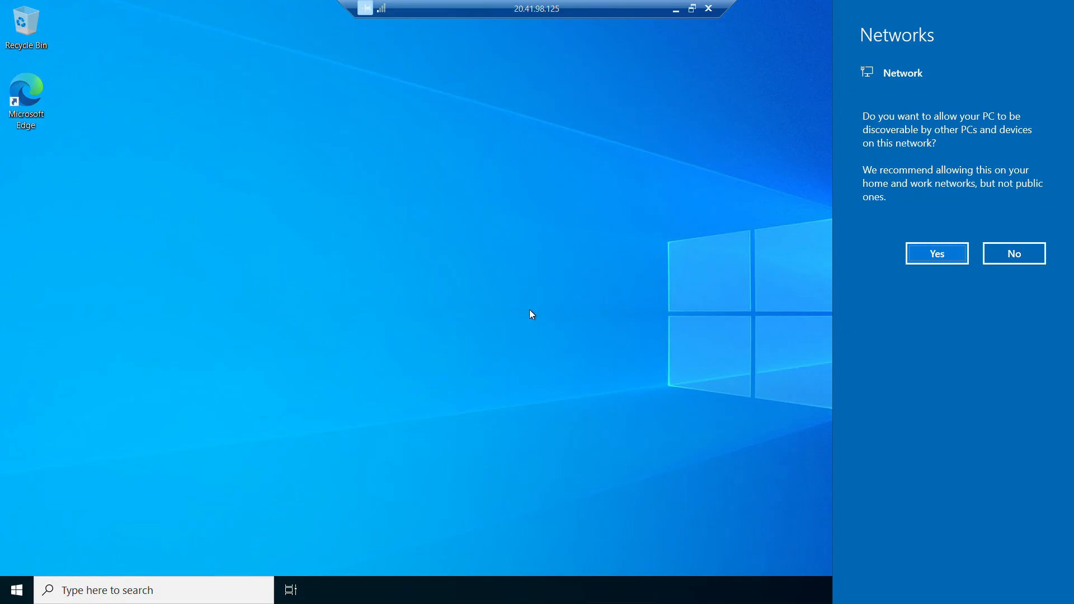
pyautogui.click(932, 254)
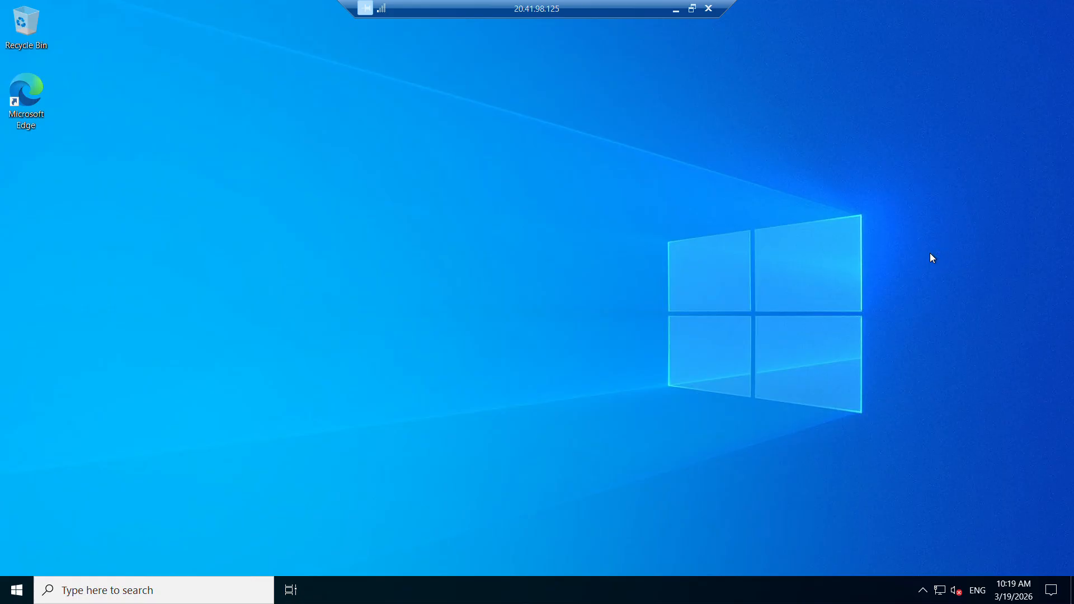
# Open Windows PowerShell on the virtual machine and install the Containers feature with Install-WindowsFeature -Name Containers
pyautogui.click(20, 586)
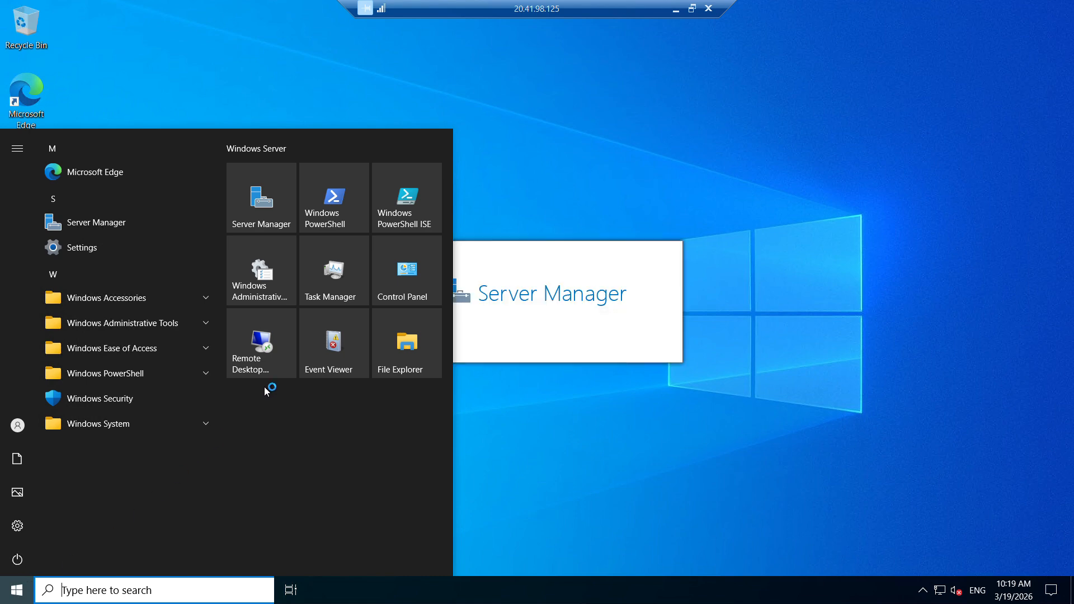
pyautogui.click(346, 219)
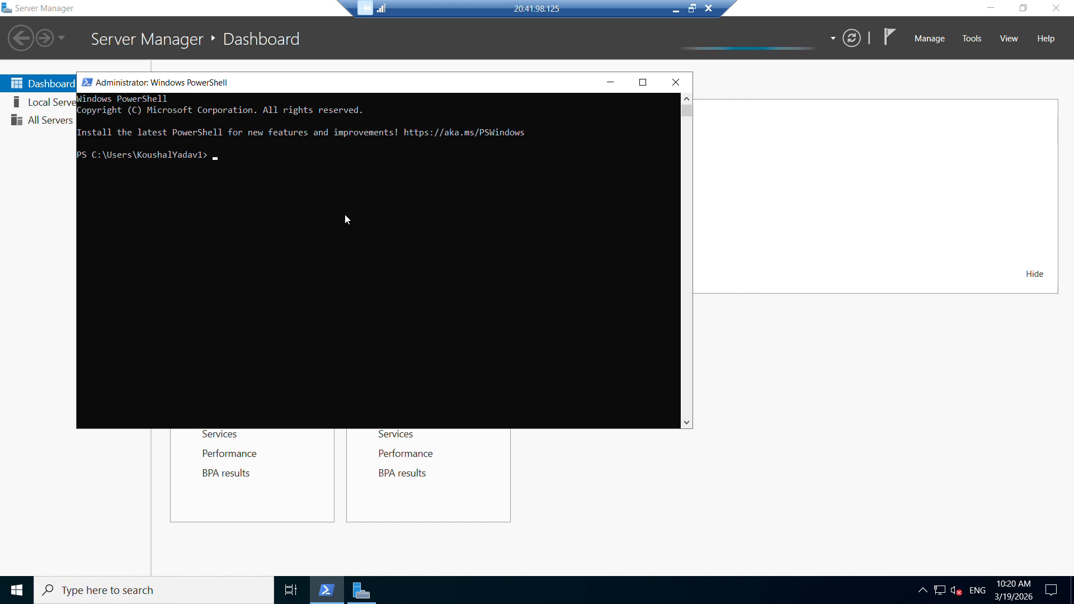
pyautogui.click(231, 165)
pyautogui.click(215, 156)
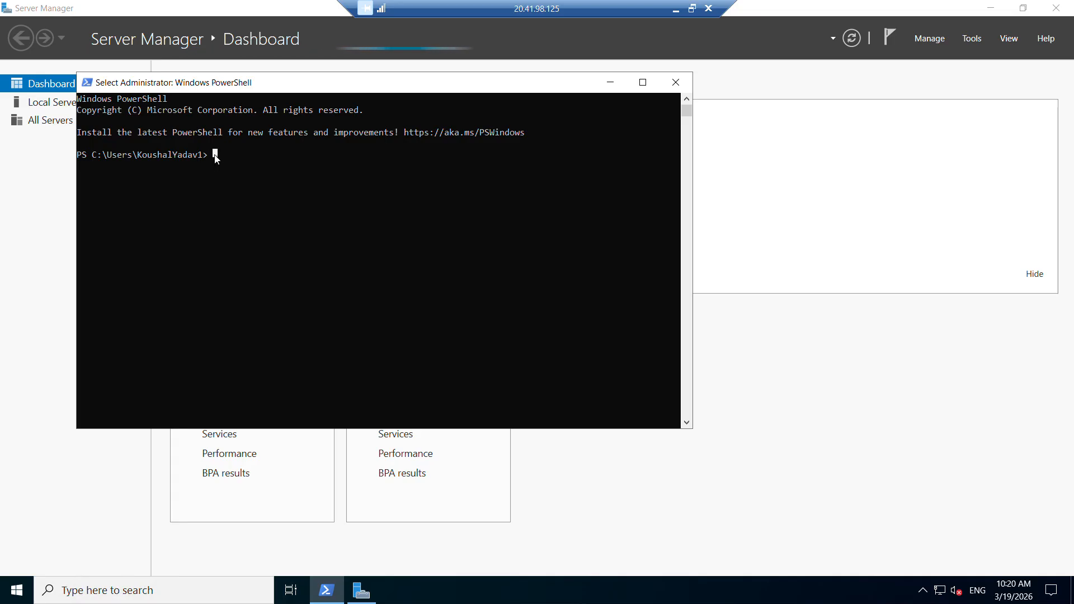
pyautogui.press('Escape')
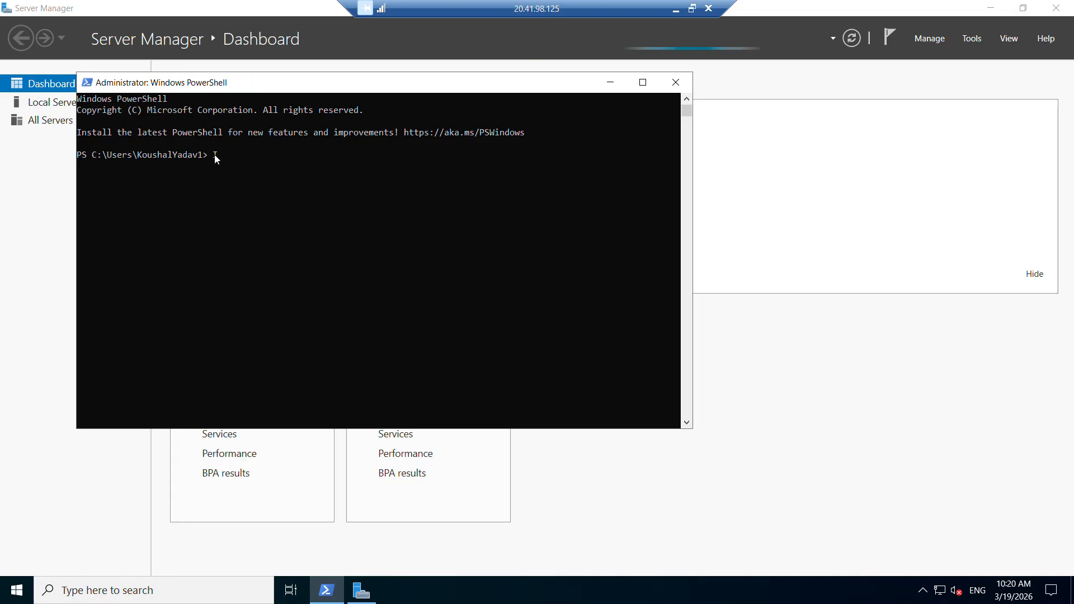
pyautogui.write('Install-Windows')
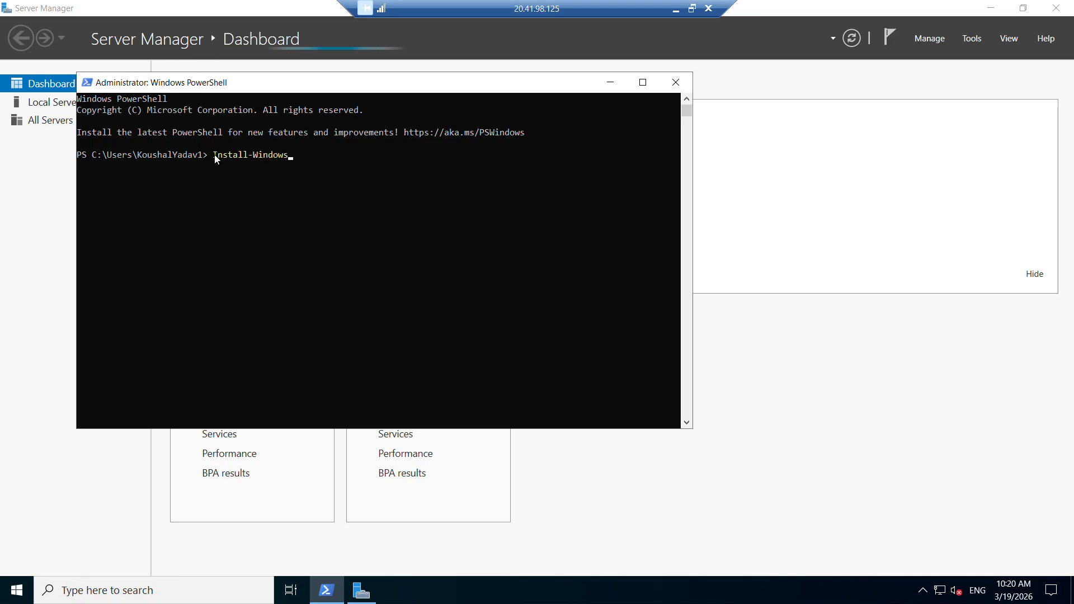
pyautogui.write('Feature')
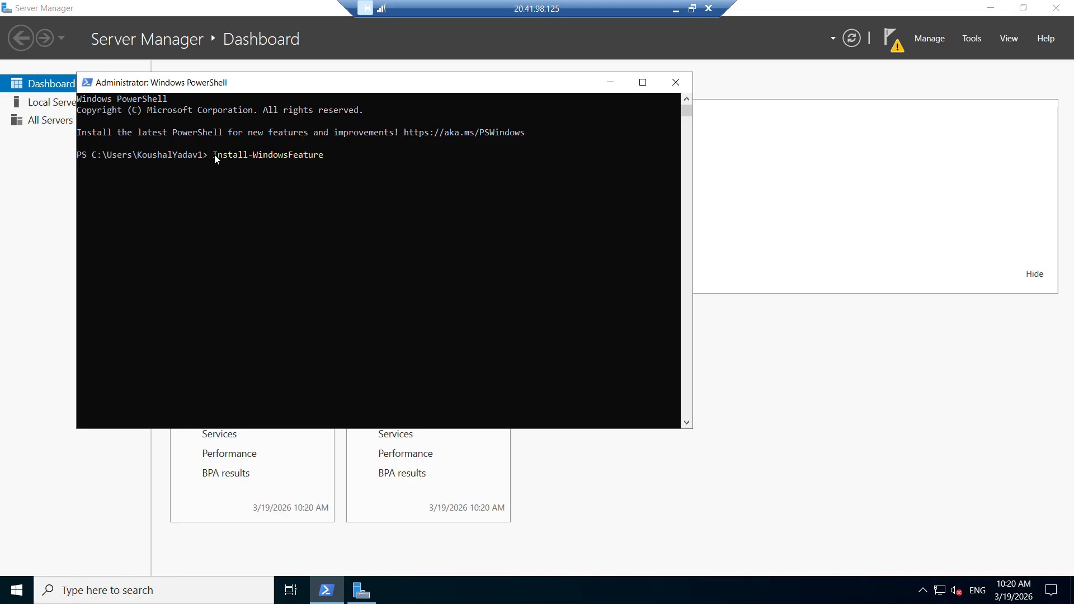
pyautogui.write(' -Name Contain')
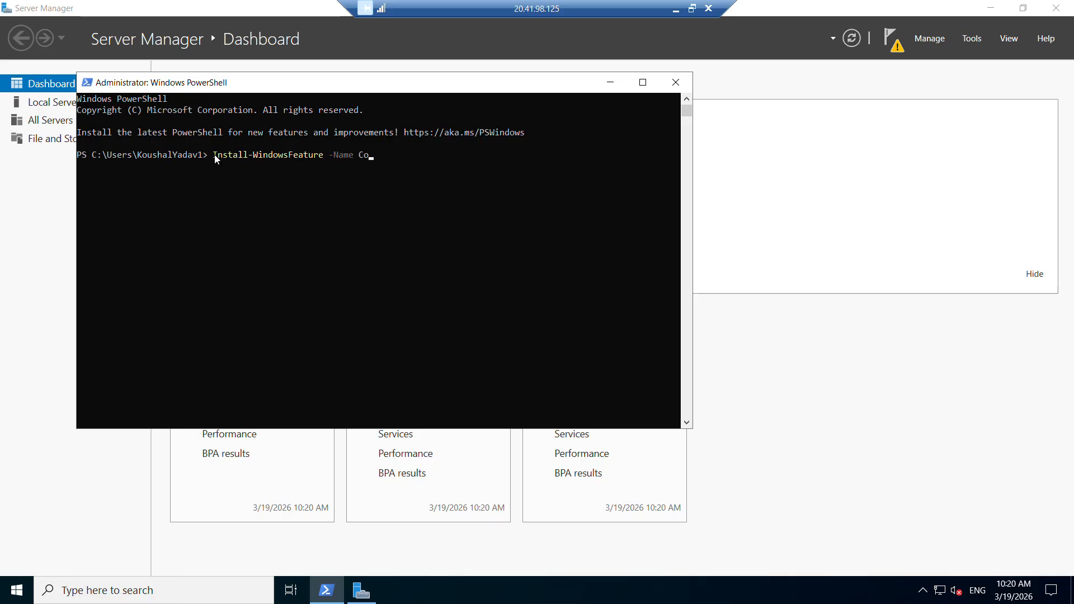
pyautogui.write('ers')
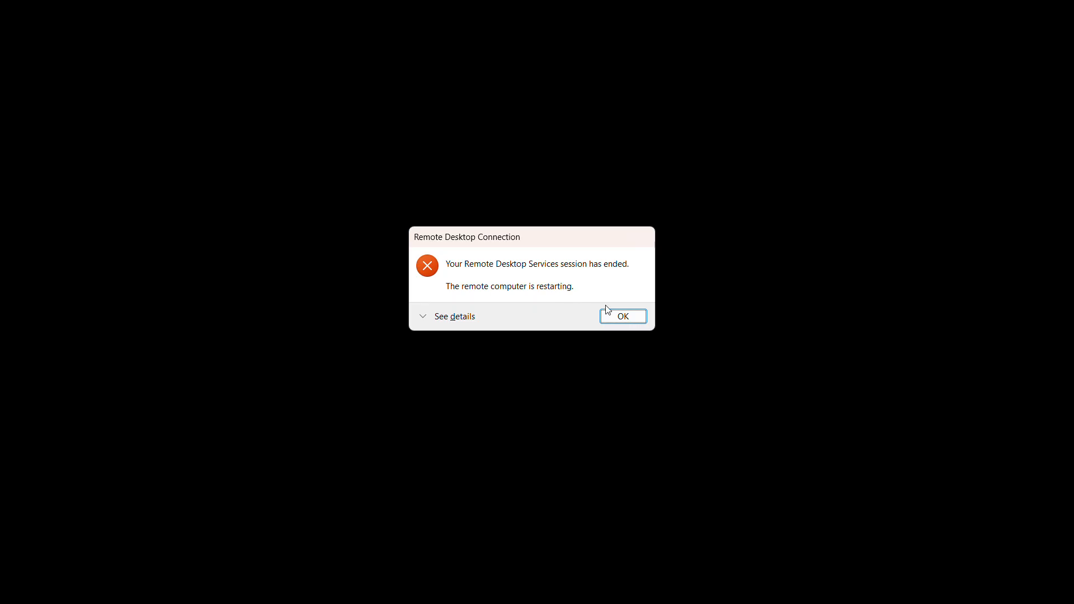
# Dismiss the ended session and reconnect through the downloaded Shubhvm1.rdp, entering the account password and accepting the certificate warning
pyautogui.click(622, 315)
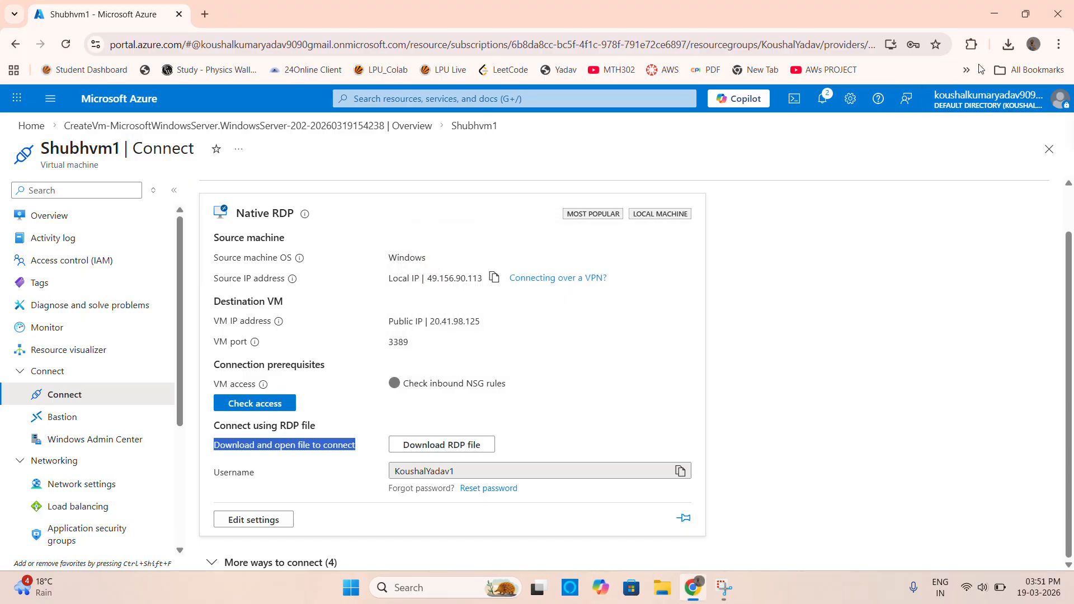
pyautogui.click(1007, 45)
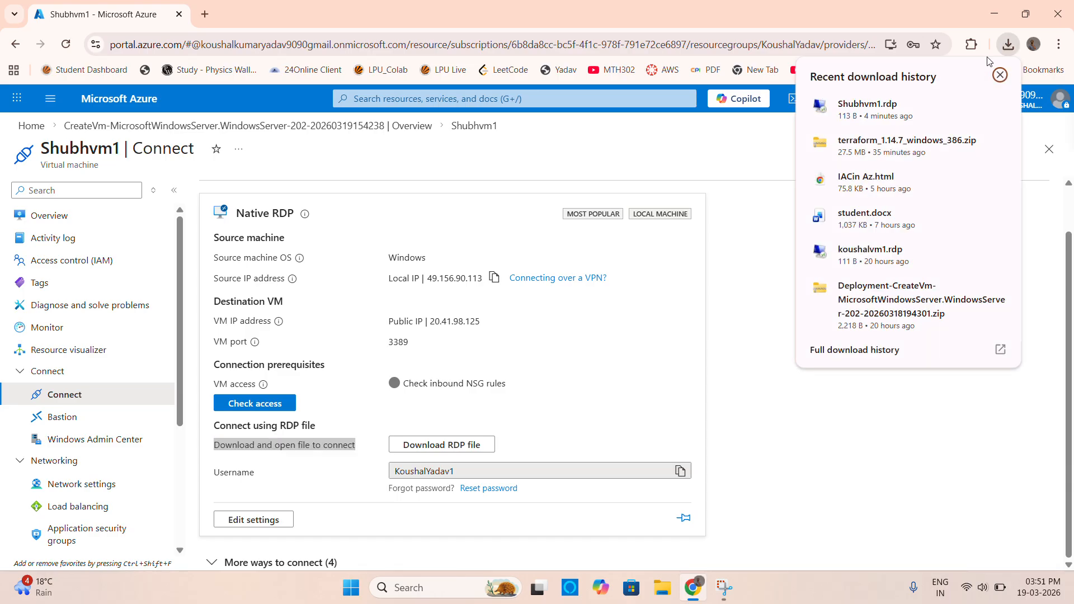
pyautogui.click(862, 115)
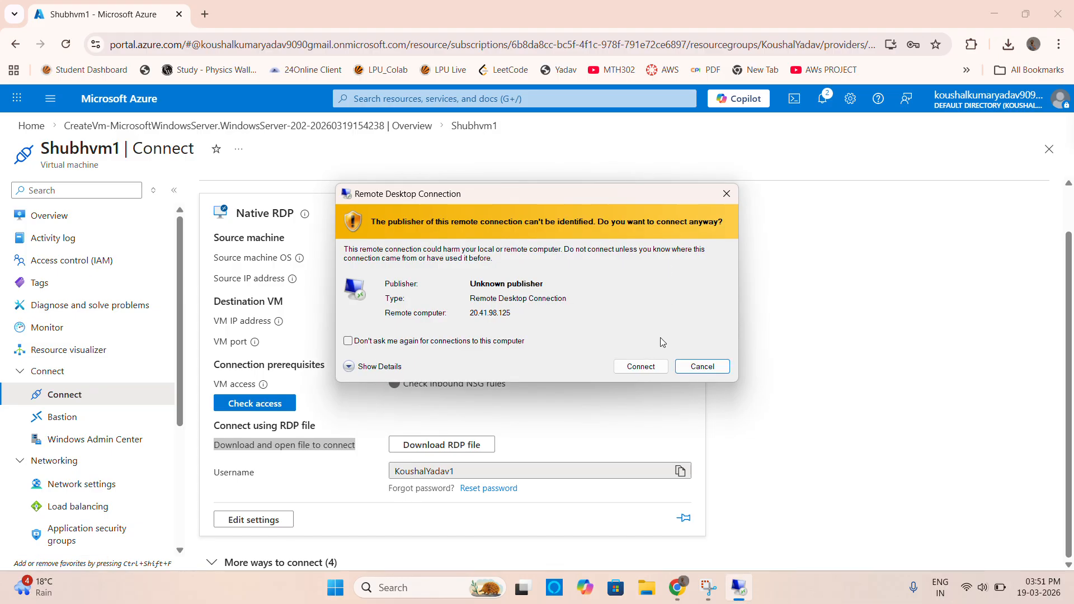
pyautogui.click(640, 366)
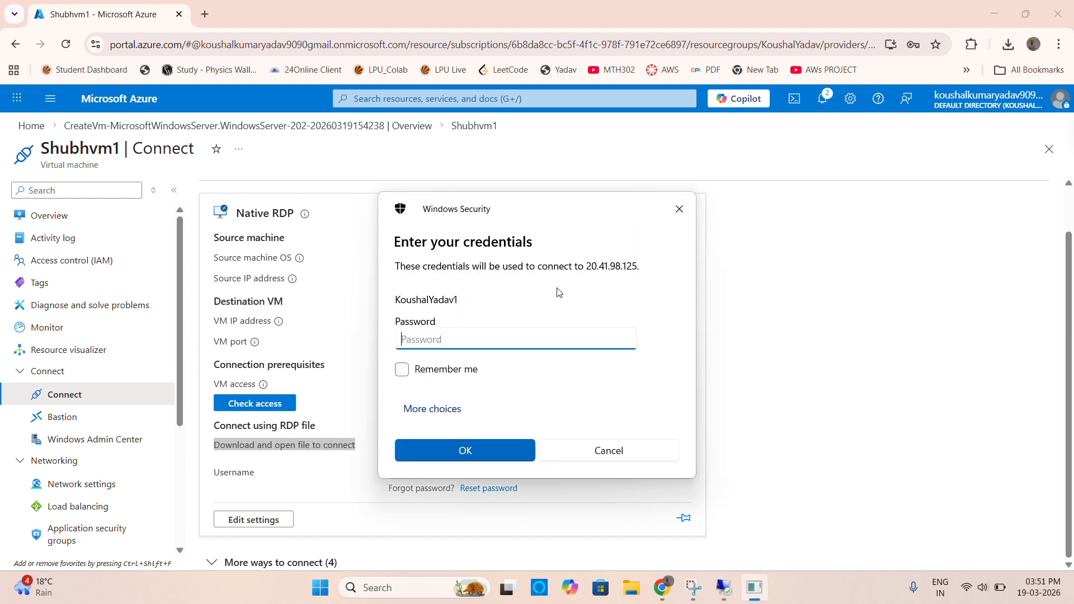
pyautogui.write('••••••••••••')
pyautogui.press('Return')
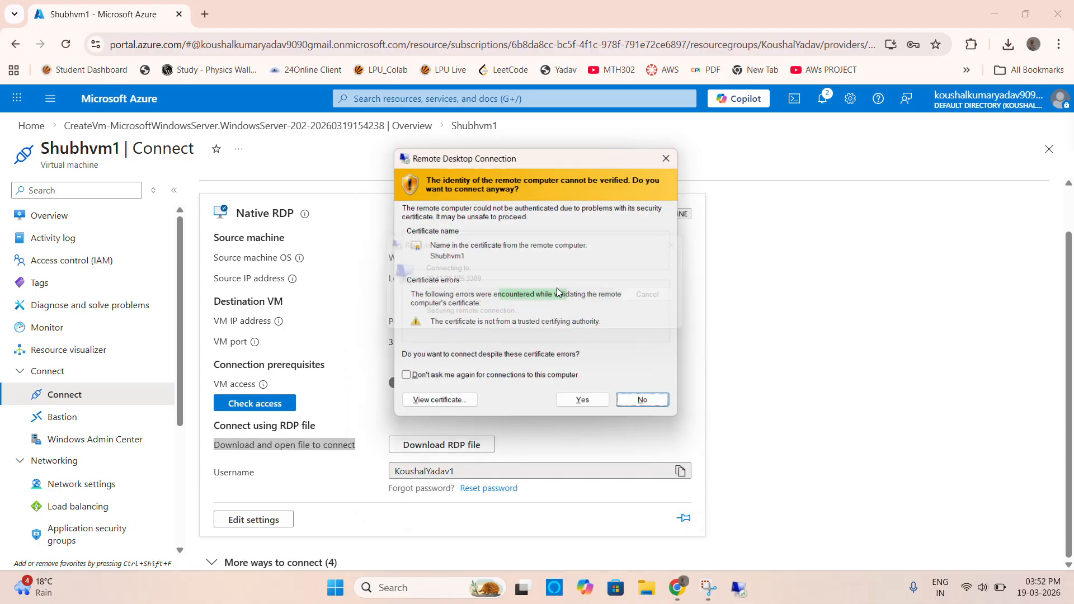
pyautogui.click(586, 400)
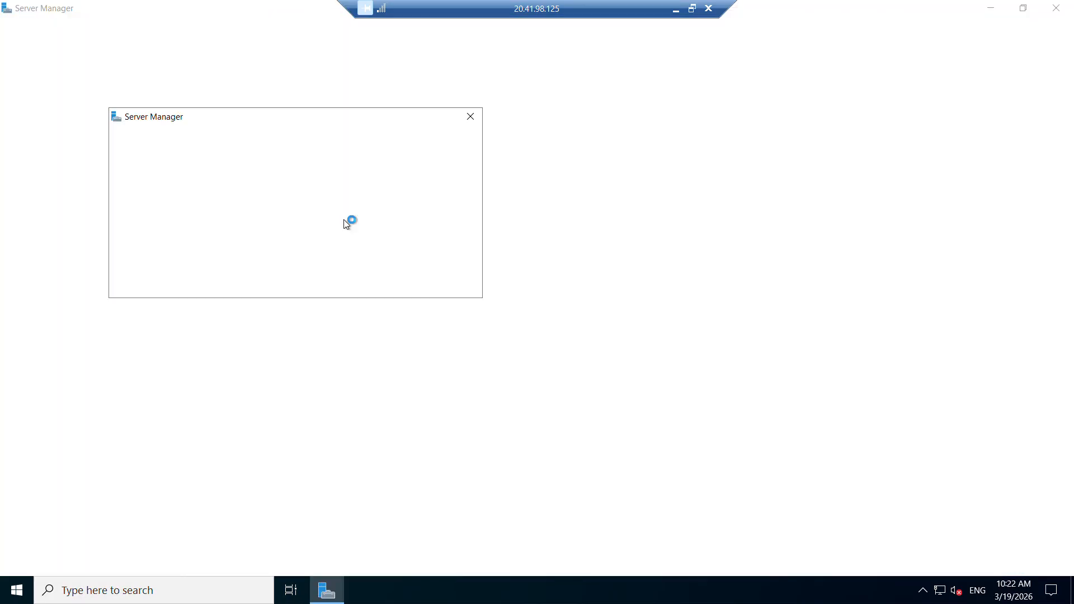
# In a new Windows PowerShell window, use Invoke-WebRequest -UseBasicParsing to fetch the install script from helpful_tools in microsoft/Windows-Containers on raw.githubusercontent.com
pyautogui.click(17, 590)
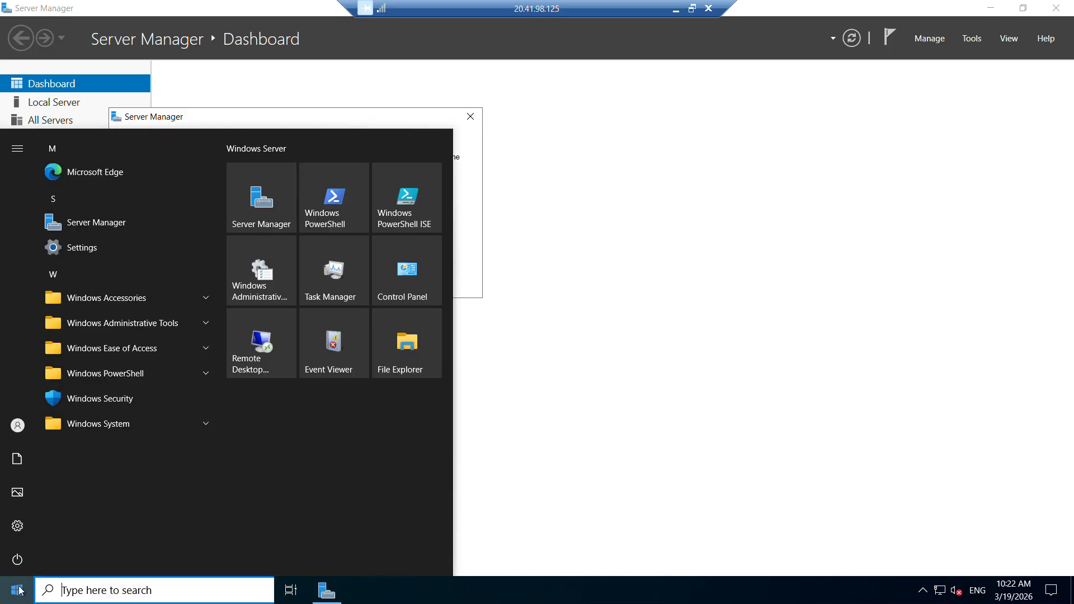
pyautogui.click(315, 198)
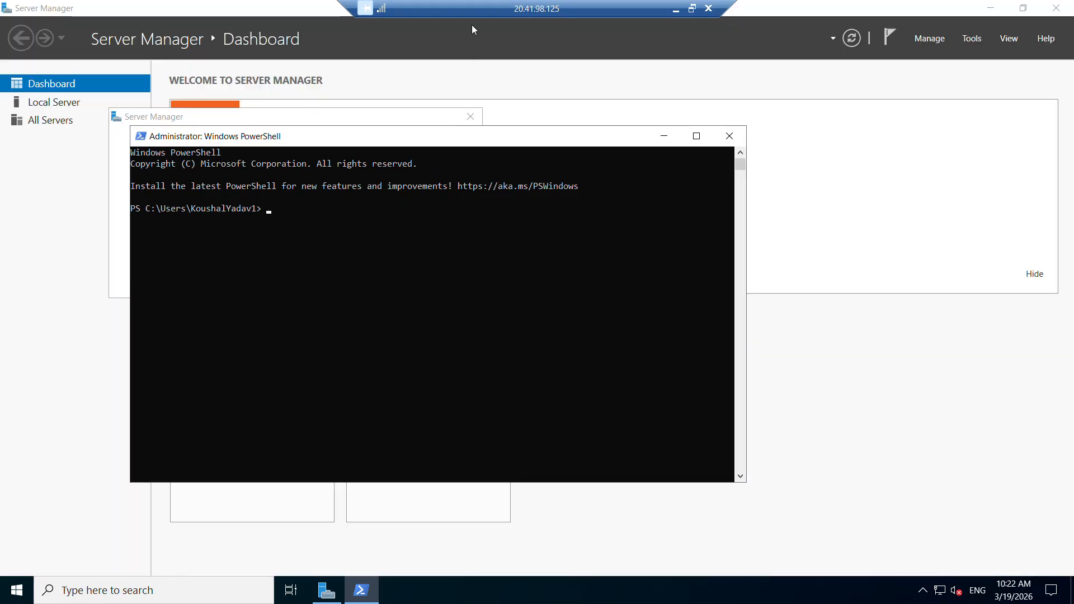
pyautogui.click(309, 229)
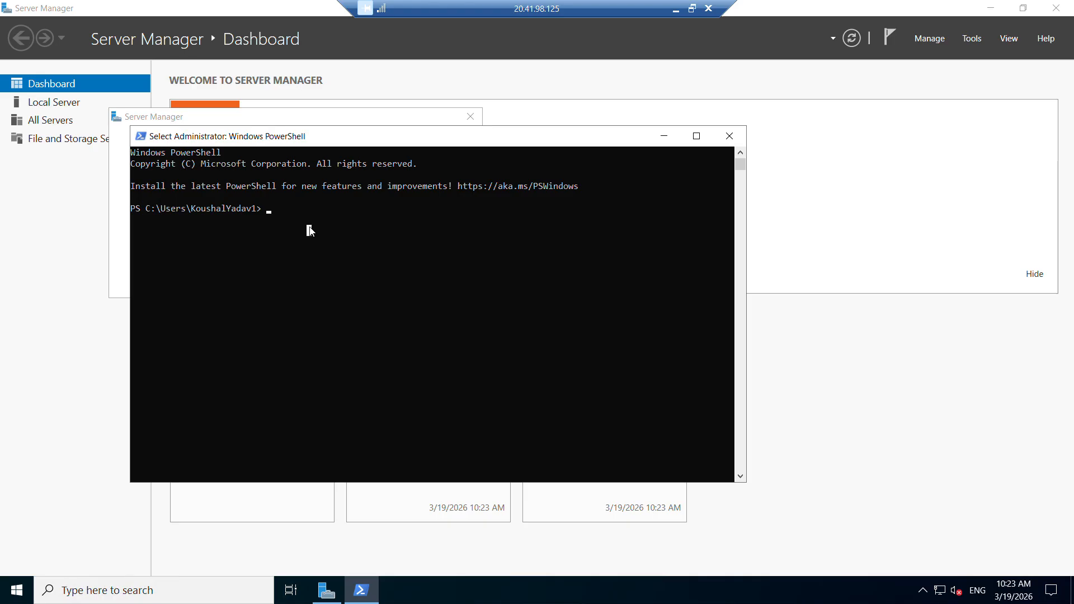
pyautogui.write('Invoke-WebRequest -UseBasicParsing "https://raw.githubusercontent.com/microsoft/Windows-Containers/Main/helpful_tools/Install-DockerCE/install-docker-ce.ps1" -OutFile install-docker-ce.ps1 powershell -ExecutionPolicy Bypass -File .\\install-docker-ce.ps1 Restart-Computer')
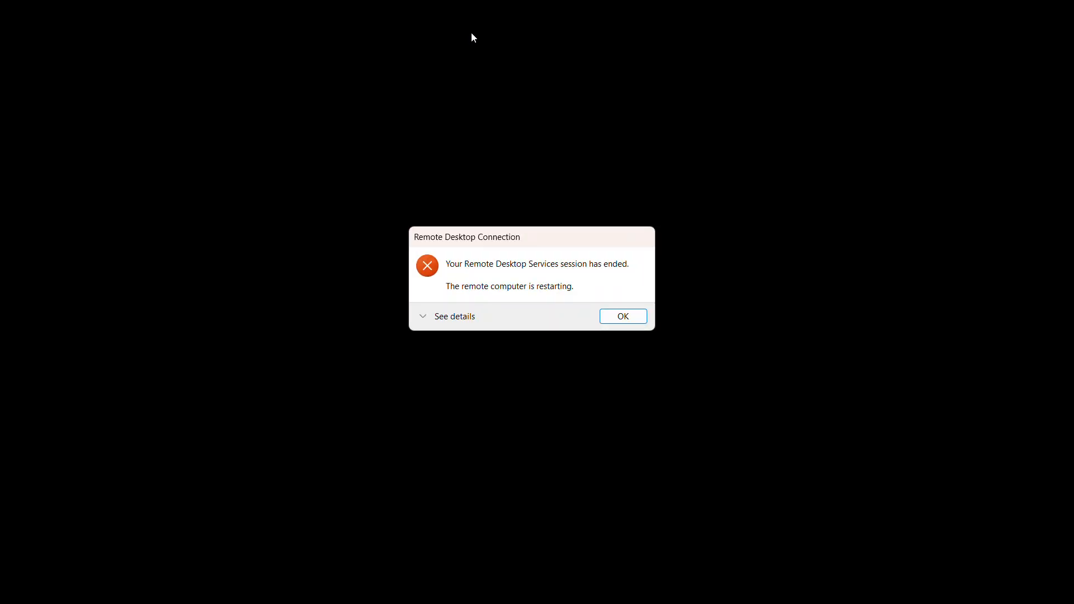
# Close the session-ended notice and sign in to the restarted virtual machine again using Shubhvm1.rdp and the account password, accepting its certificate
pyautogui.click(626, 317)
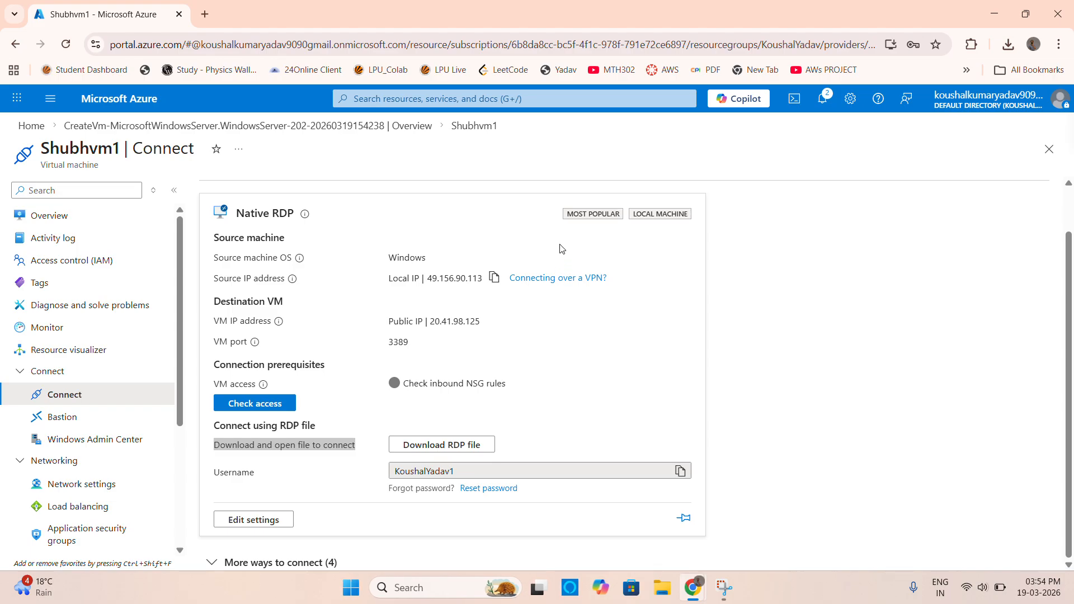
pyautogui.click(1007, 45)
pyautogui.click(864, 110)
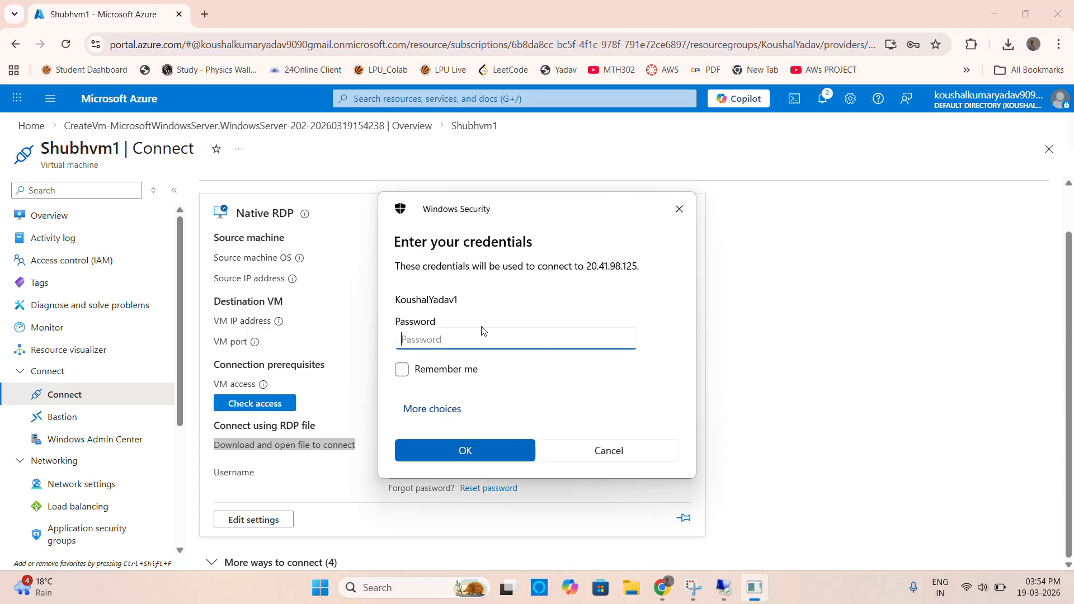
pyautogui.write('••••••••••••')
pyautogui.press('Return')
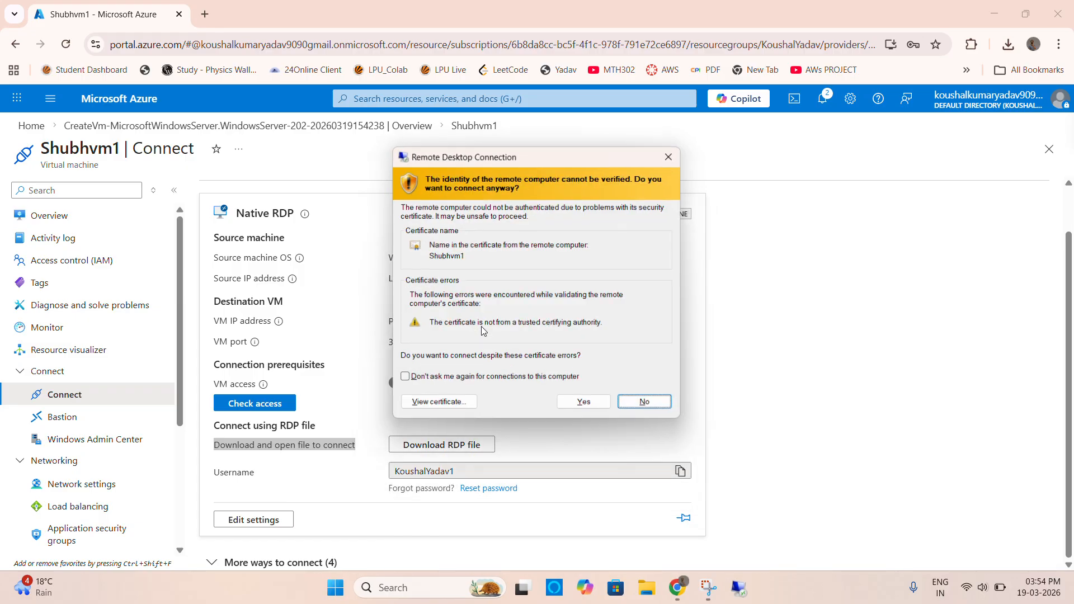
pyautogui.click(582, 403)
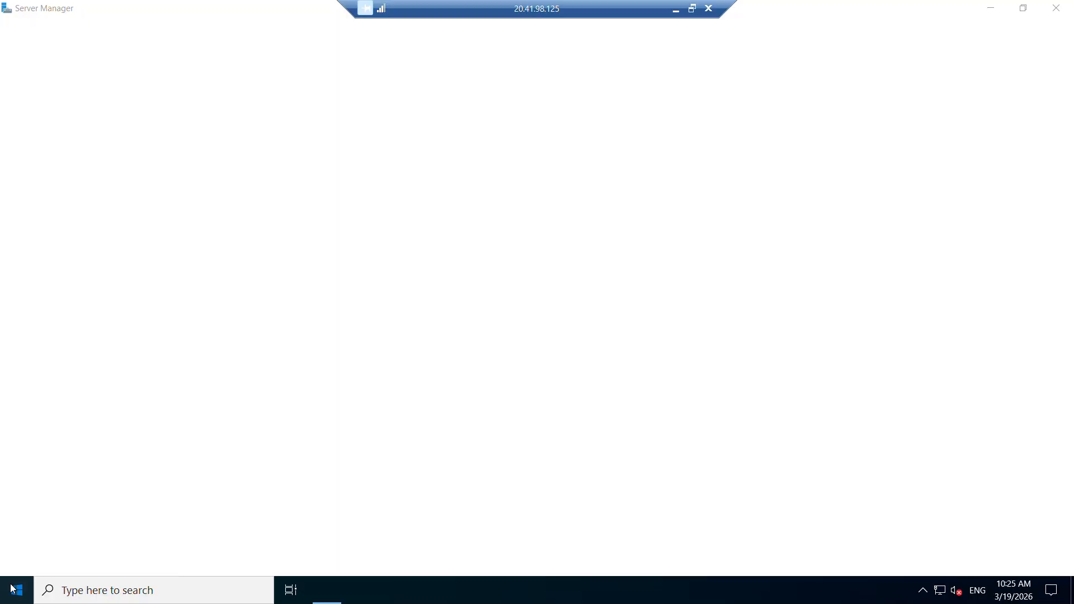
# Open Windows PowerShell and check the Docker installation with the docker version and docker info commands
pyautogui.click(15, 589)
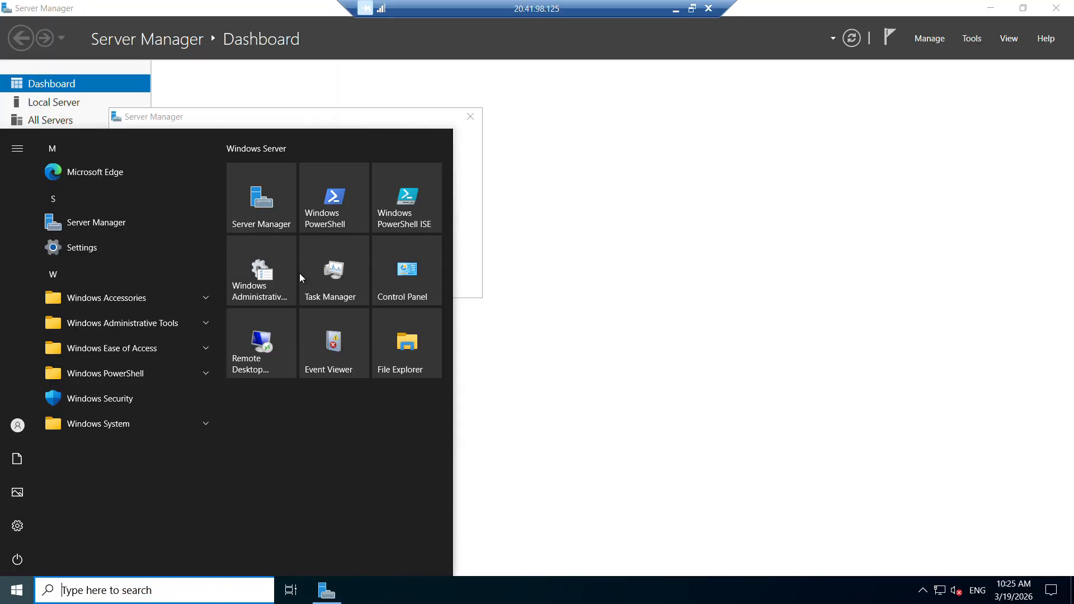
pyautogui.click(338, 203)
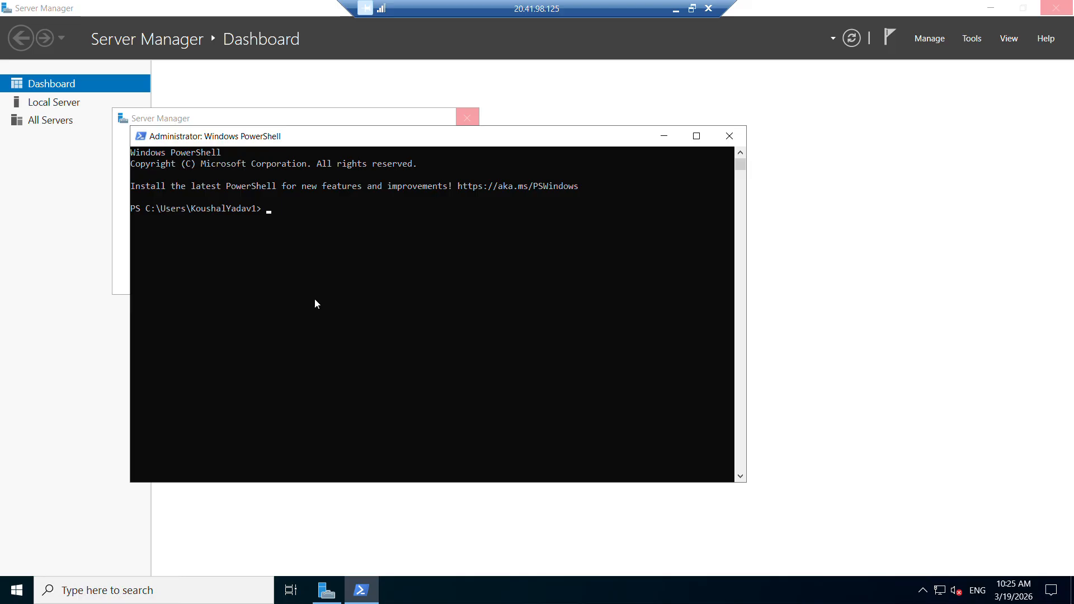
pyautogui.write('docker version')
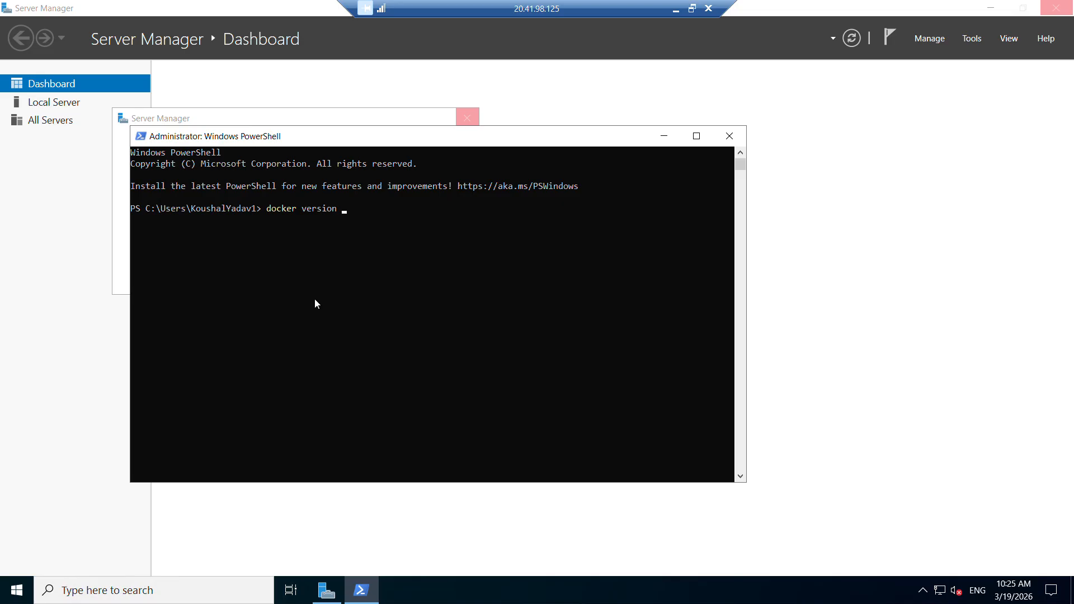
pyautogui.press('Return')
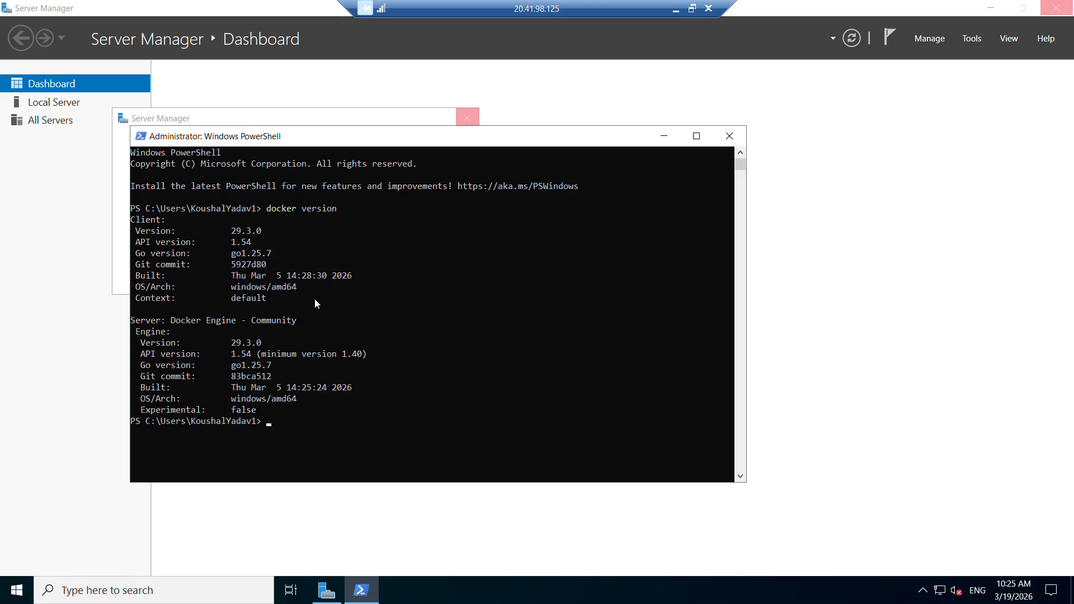
pyautogui.write('docker info')
pyautogui.press('Return')
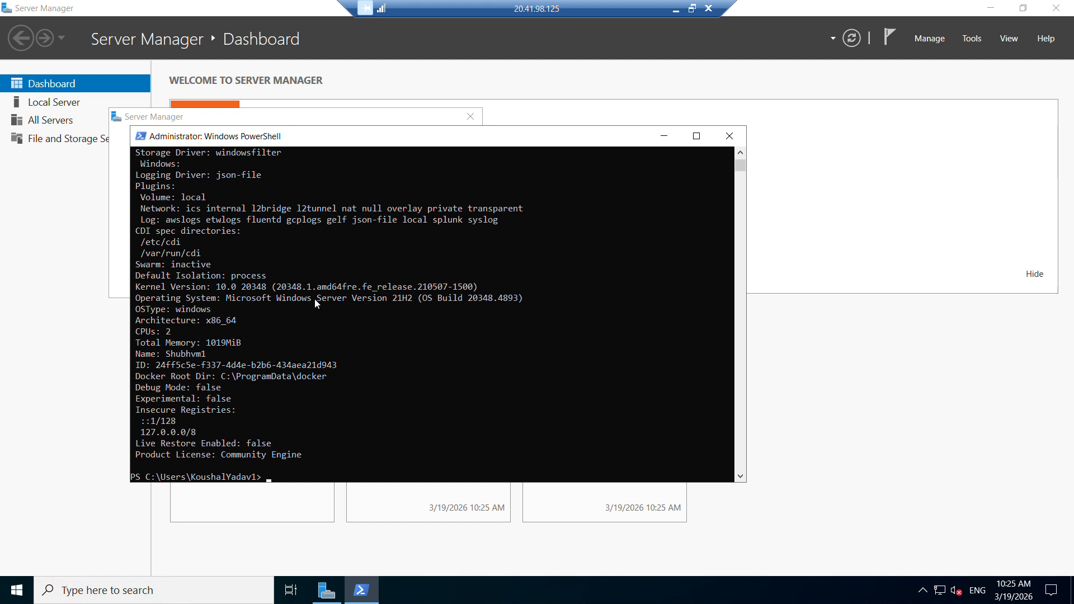
# Start an IIS container in the background with docker run -d -p 8080:80 mcr.microsoft.com/windows/servercore/iis
pyautogui.write('docker run -d')
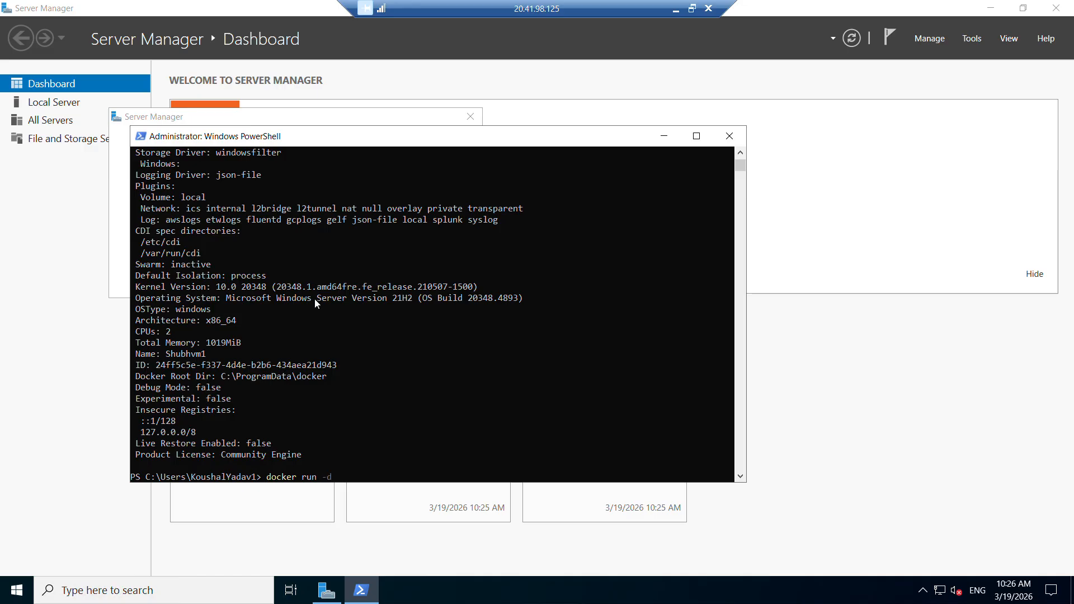
pyautogui.write(' -')
pyautogui.write('p 8')
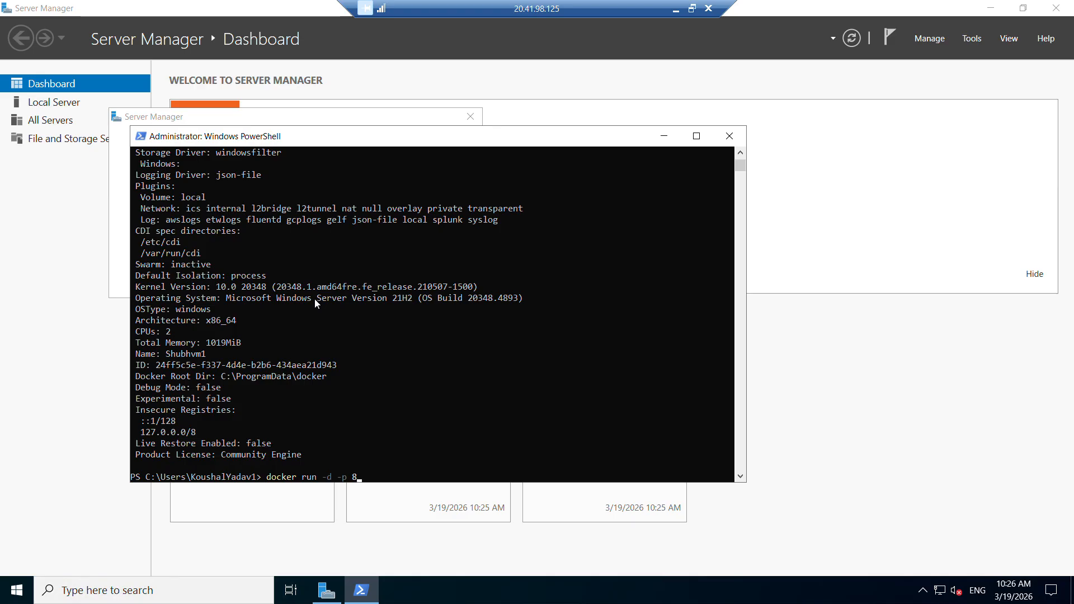
pyautogui.write('080')
pyautogui.write(':')
pyautogui.write('80')
pyautogui.write(' mcr')
pyautogui.press('BackSpace')
pyautogui.press('BackSpace')
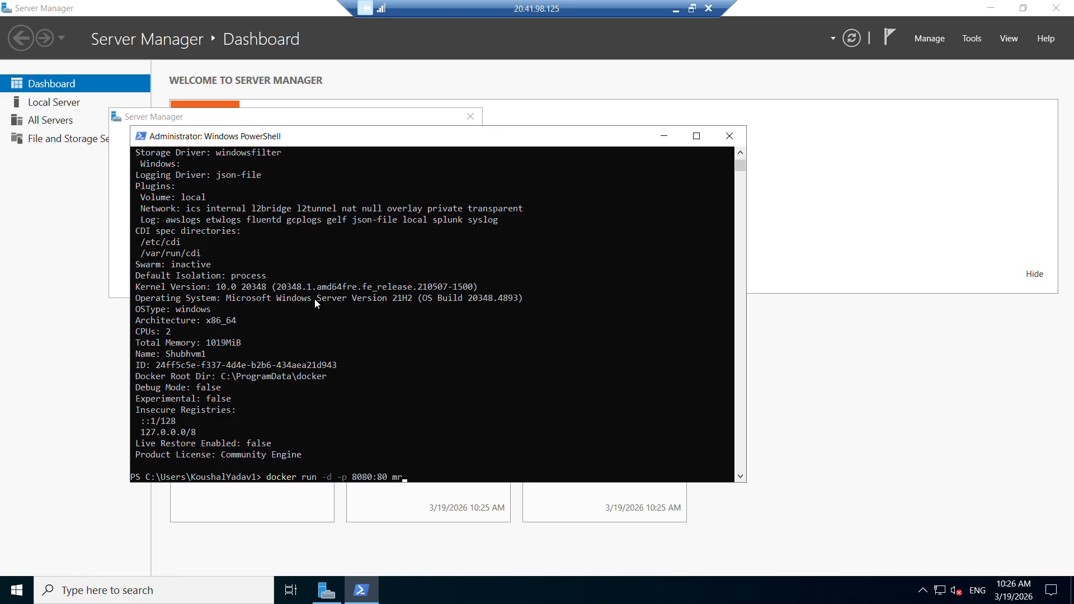
pyautogui.write('cr.microsoft.co')
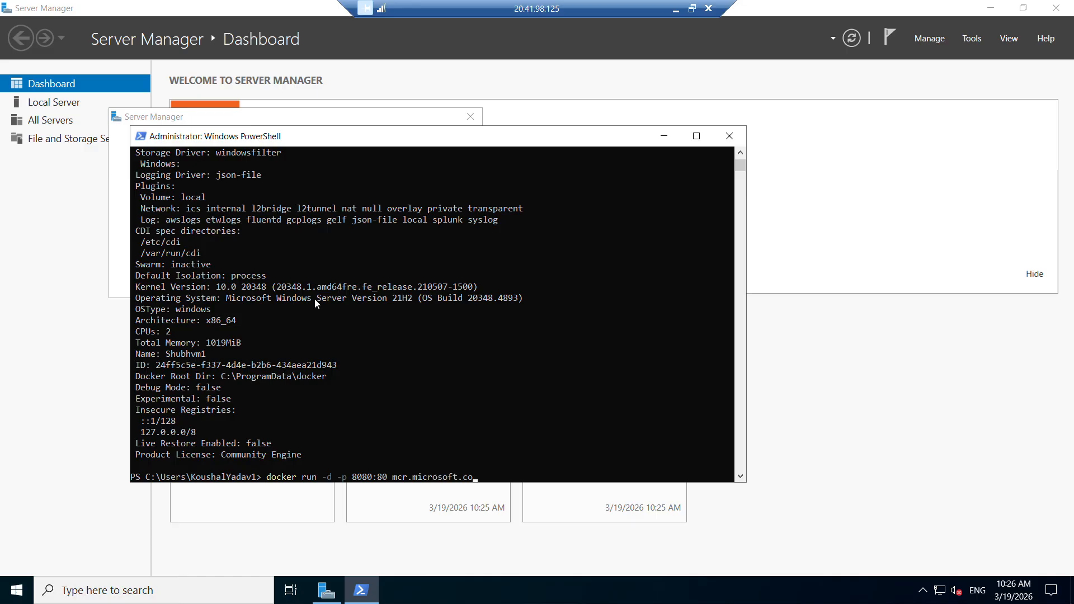
pyautogui.write('m/windows/servercore/ii')
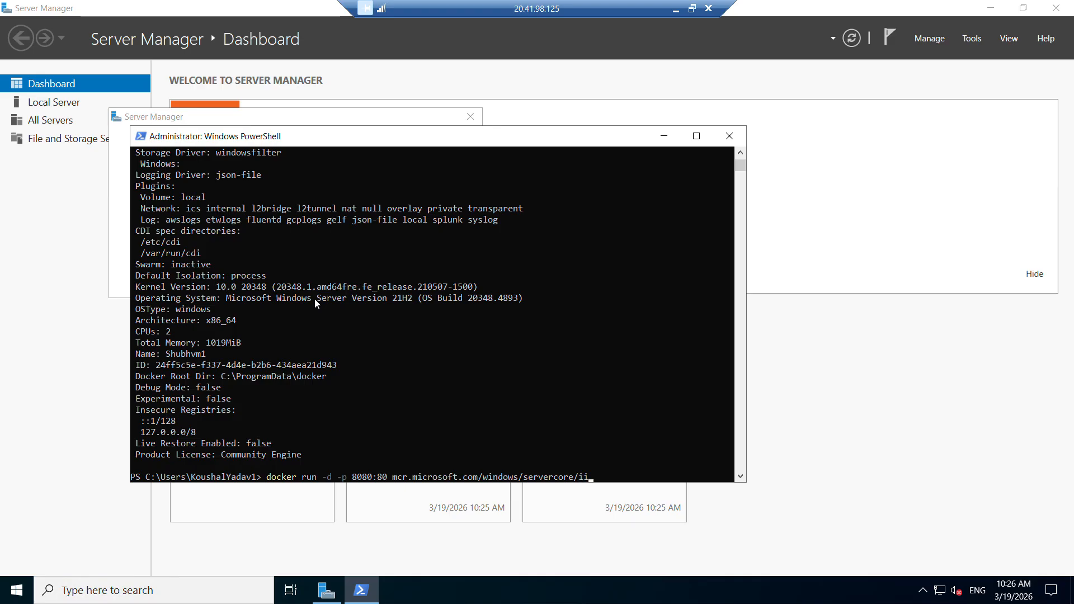
pyautogui.write('s')
pyautogui.press('Return')
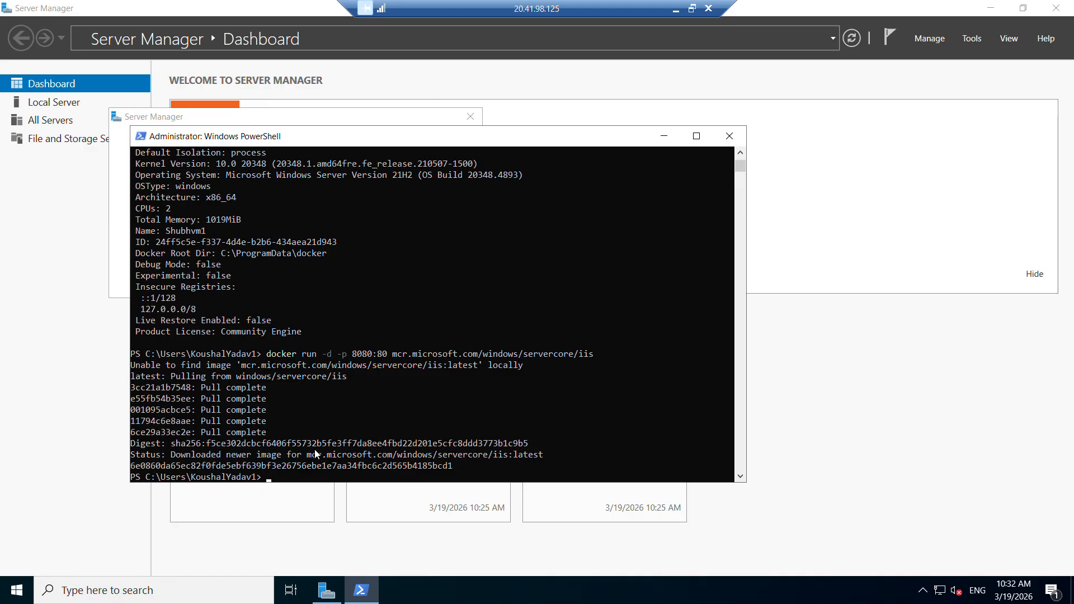
# List the running containers with docker ps
pyautogui.click(280, 476)
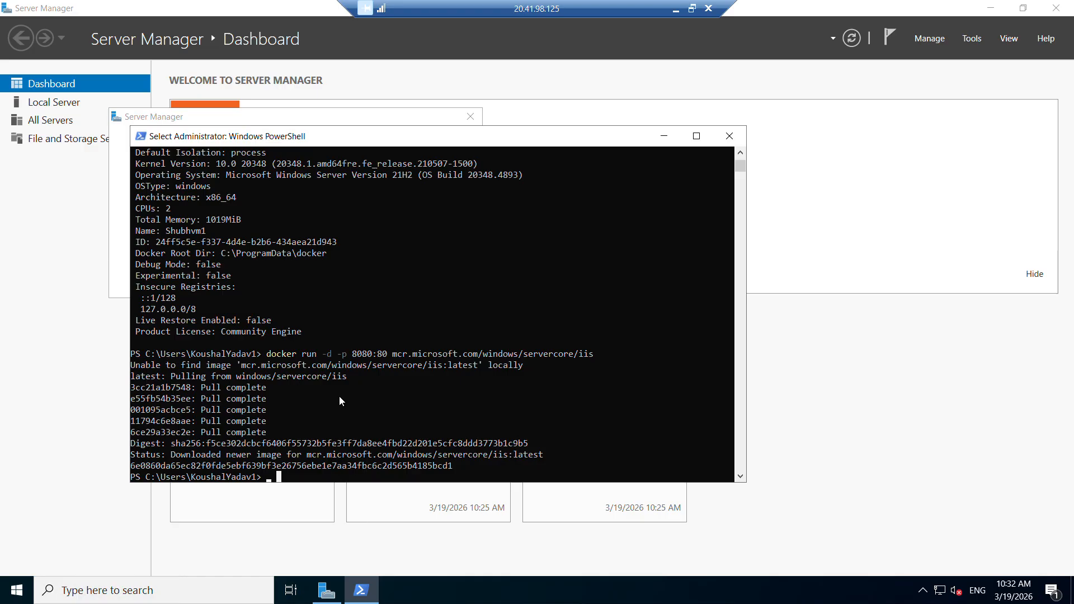
pyautogui.press('Escape')
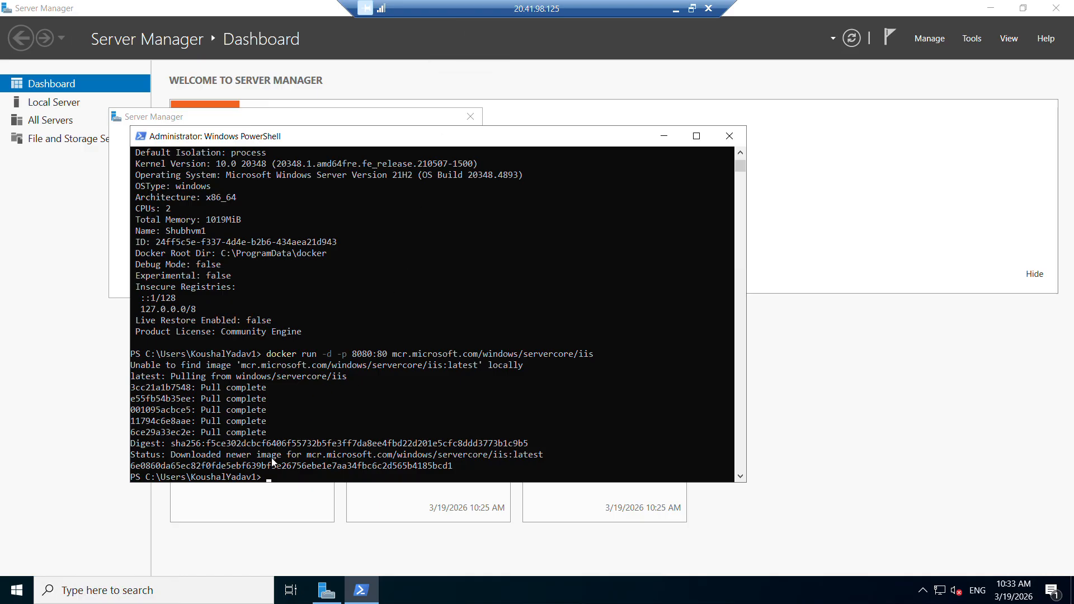
pyautogui.click(274, 476)
pyautogui.press('Escape')
pyautogui.write('docker ps')
pyautogui.press('Return')
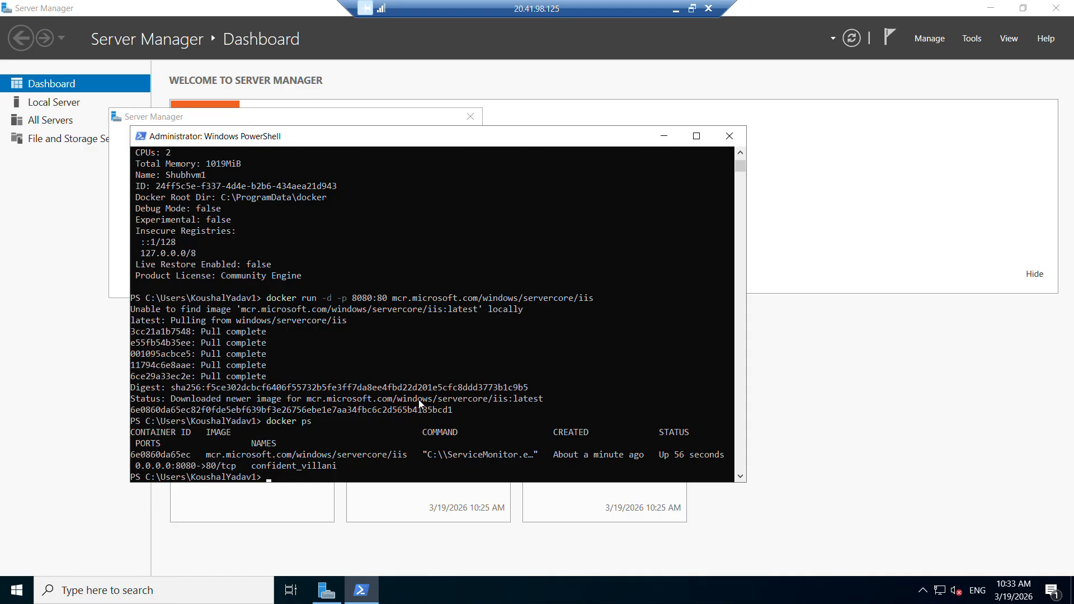
# Minimize PowerShell and Server Manager, open Microsoft Edge and complete its first-run setup without signing in or importing Google data, keeping the default consents
pyautogui.click(664, 137)
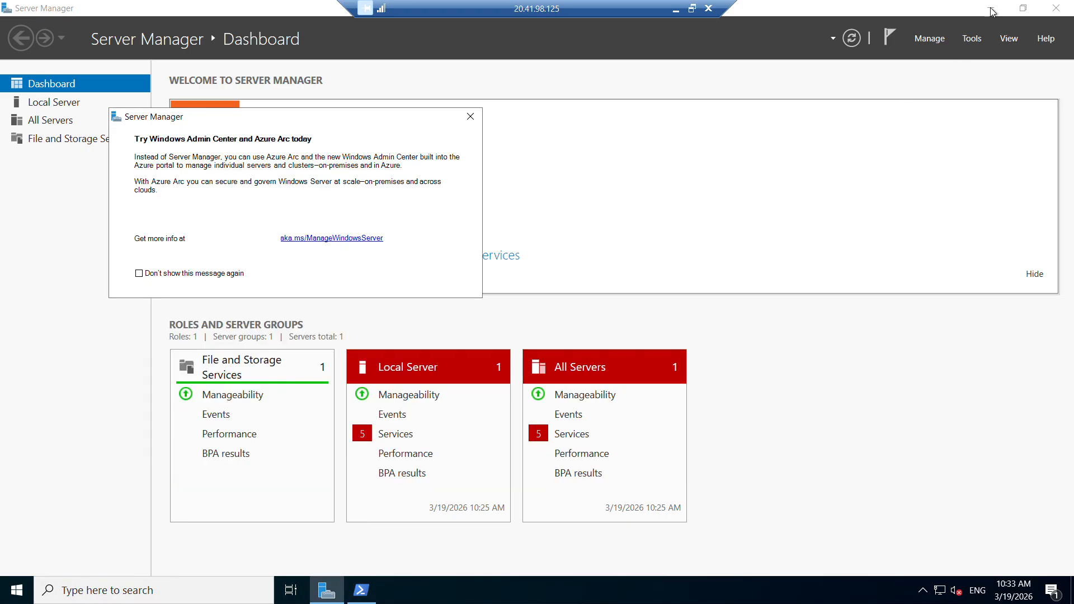
pyautogui.click(990, 9)
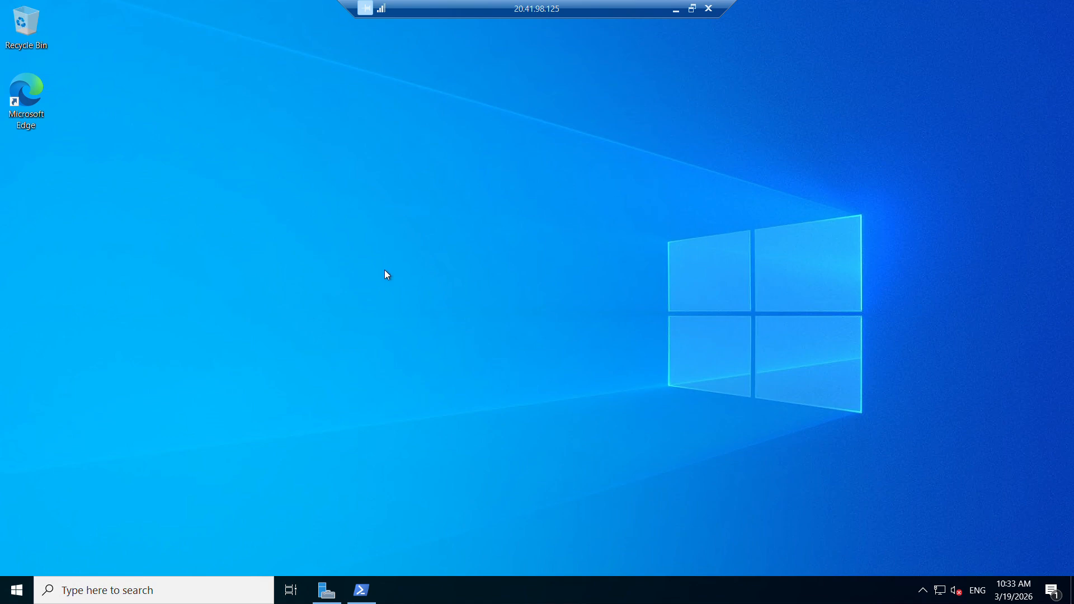
pyautogui.doubleClick(42, 87)
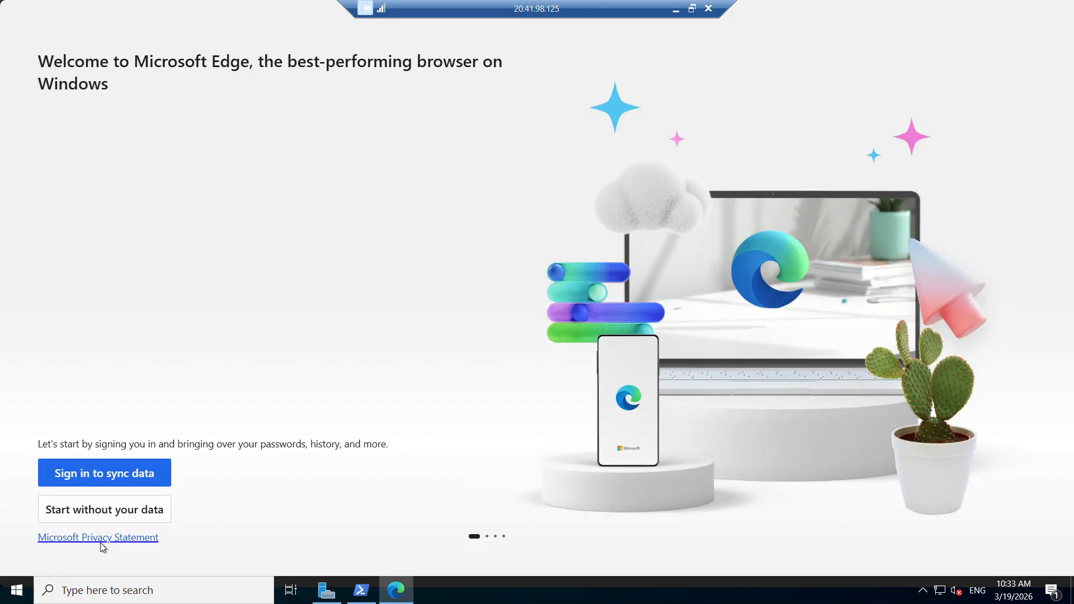
pyautogui.click(98, 512)
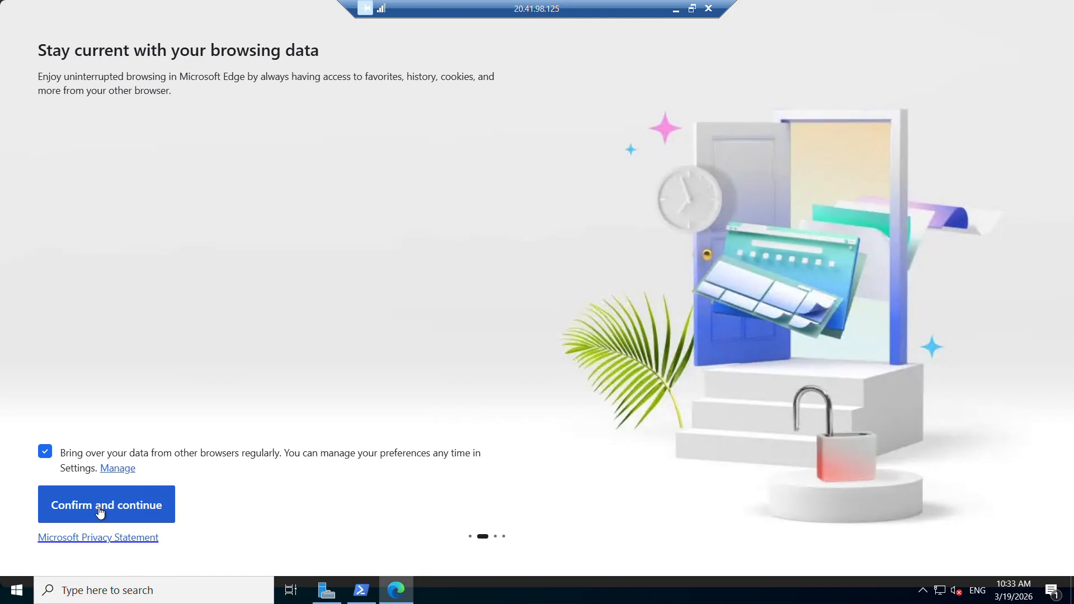
pyautogui.click(123, 504)
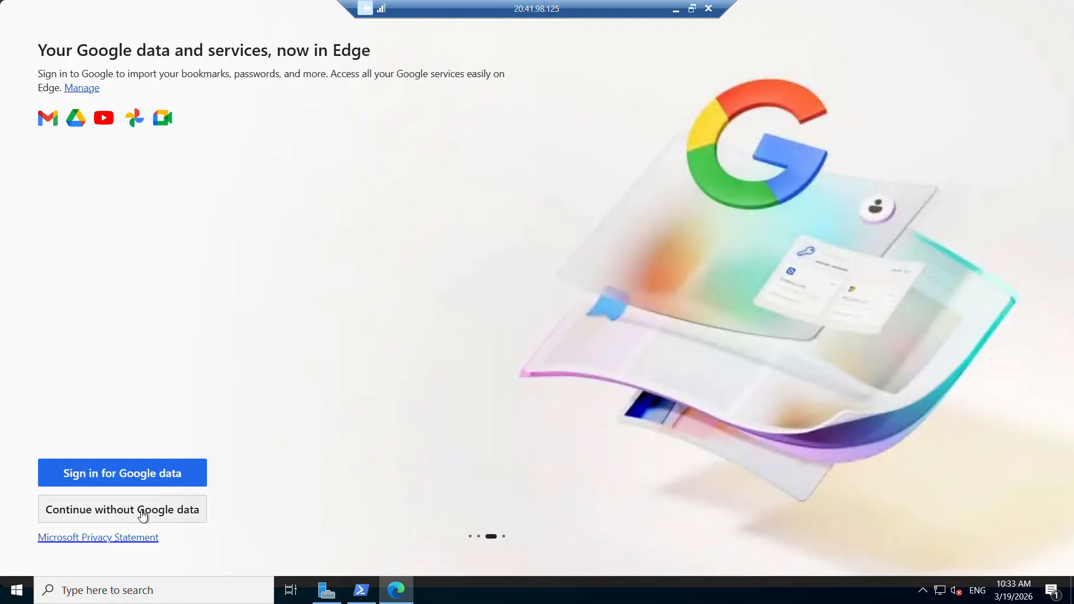
pyautogui.click(142, 515)
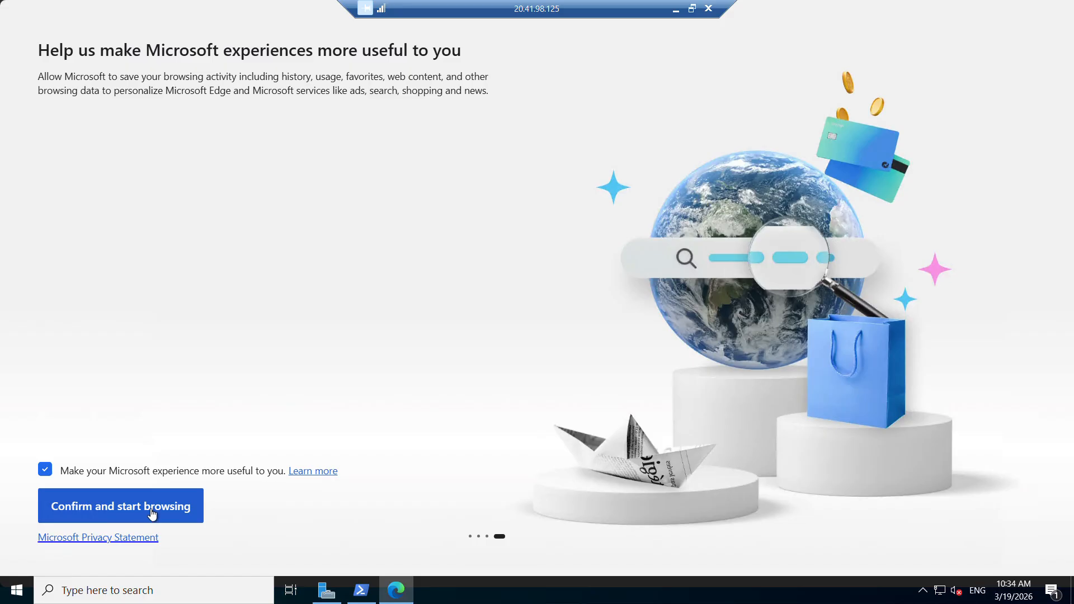
pyautogui.click(151, 514)
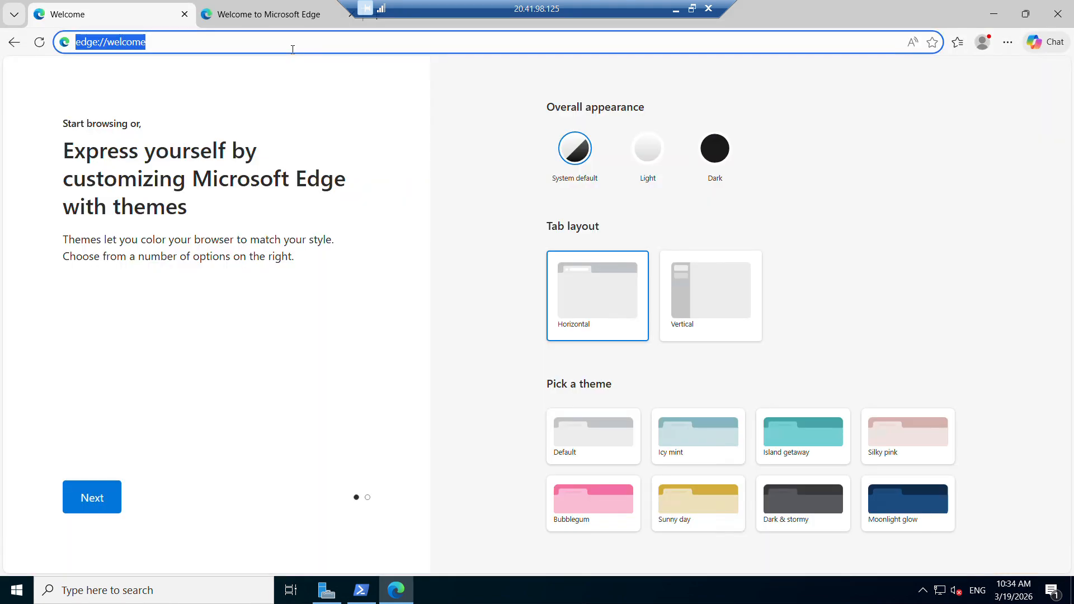
pyautogui.press('BackSpace')
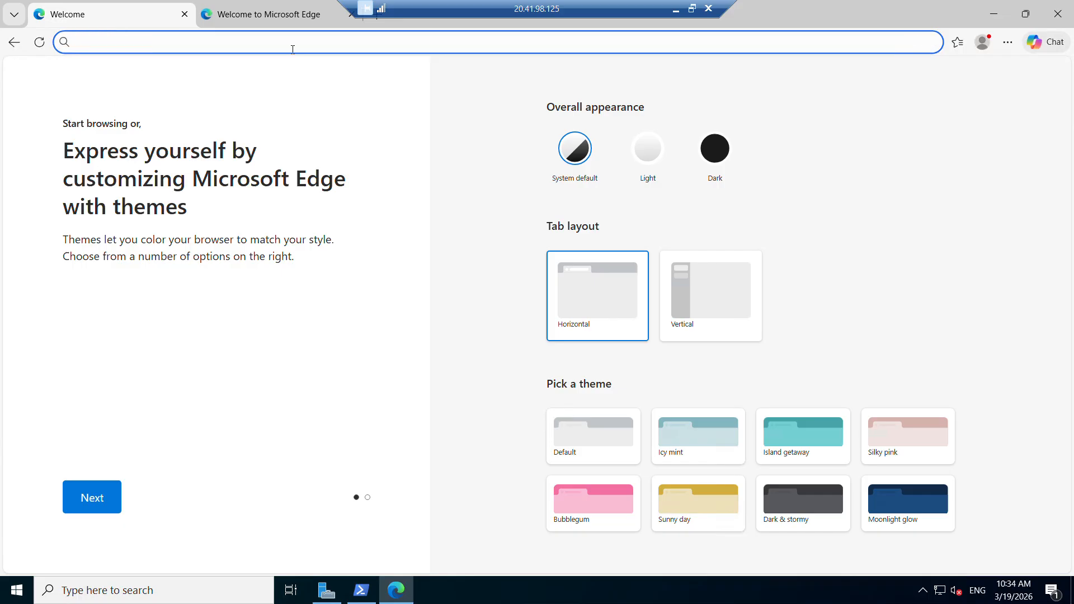
pyautogui.write('htt')
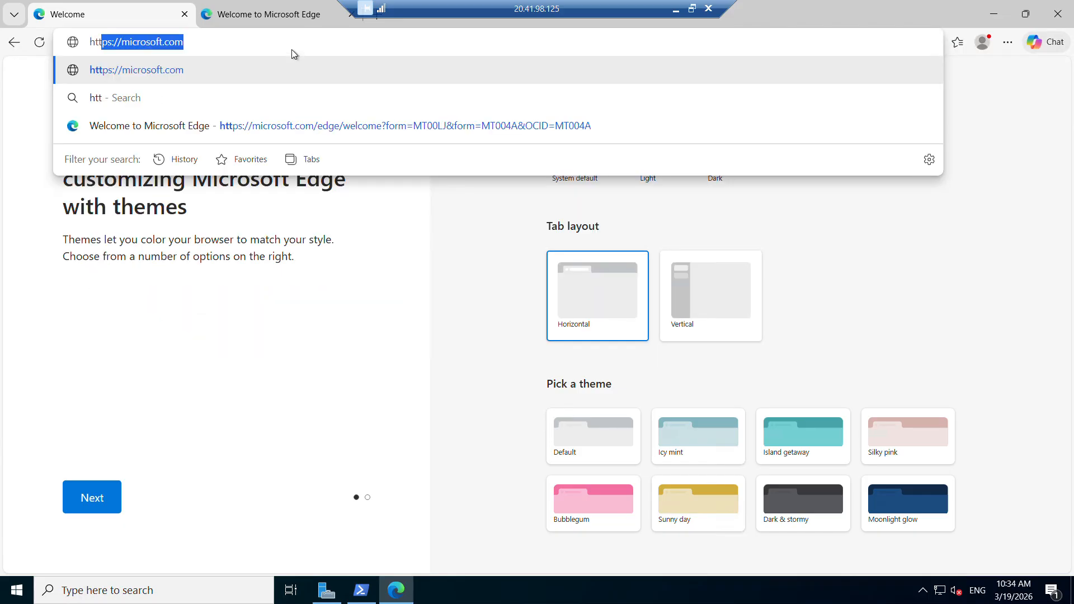
pyautogui.write('p://')
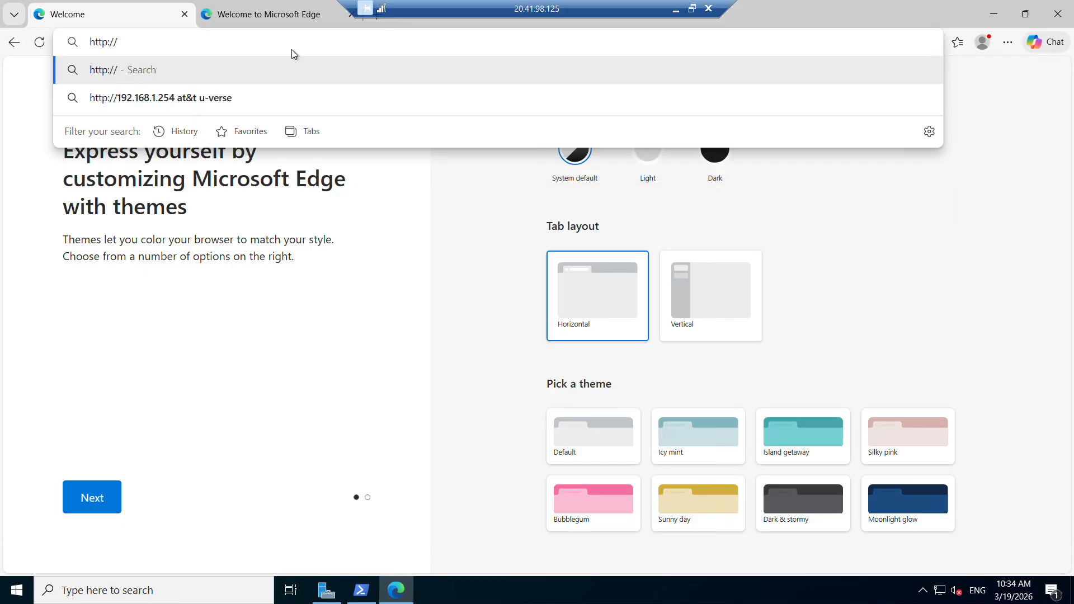
pyautogui.write('loc')
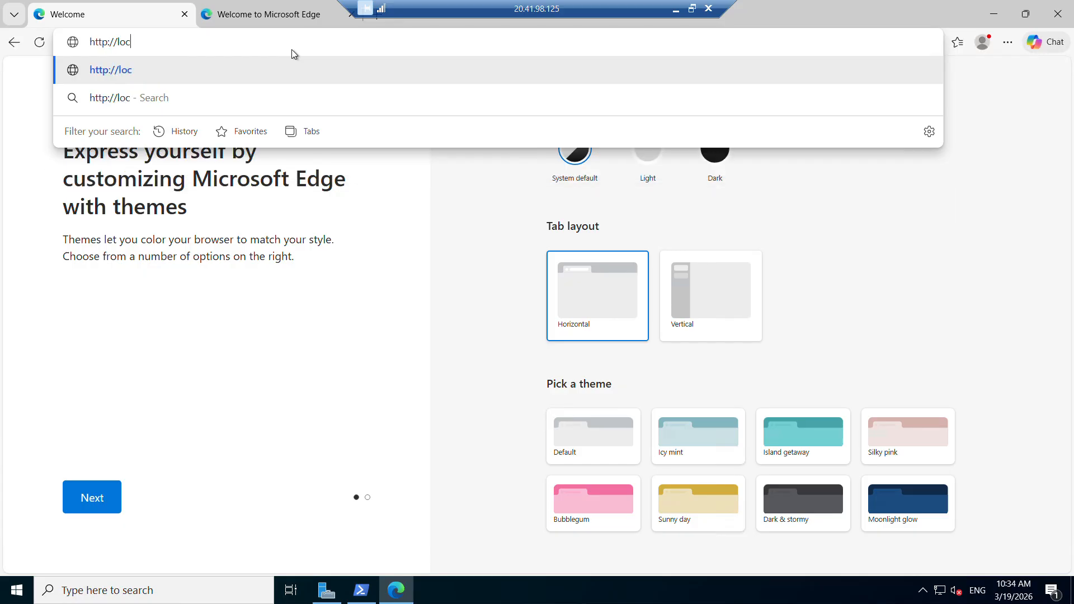
pyautogui.write('alhost')
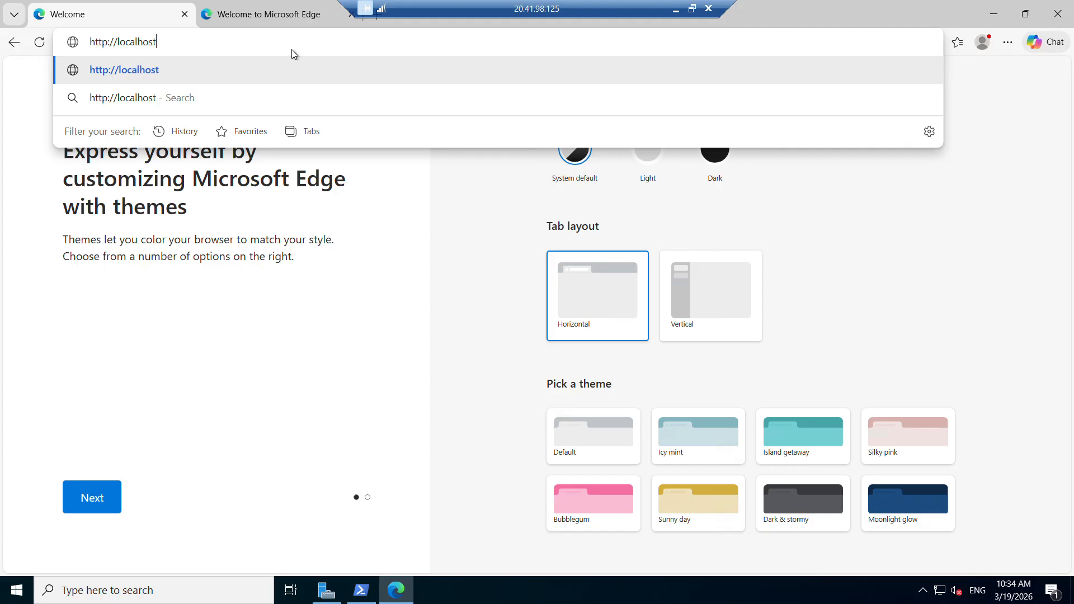
pyautogui.write(':80808')
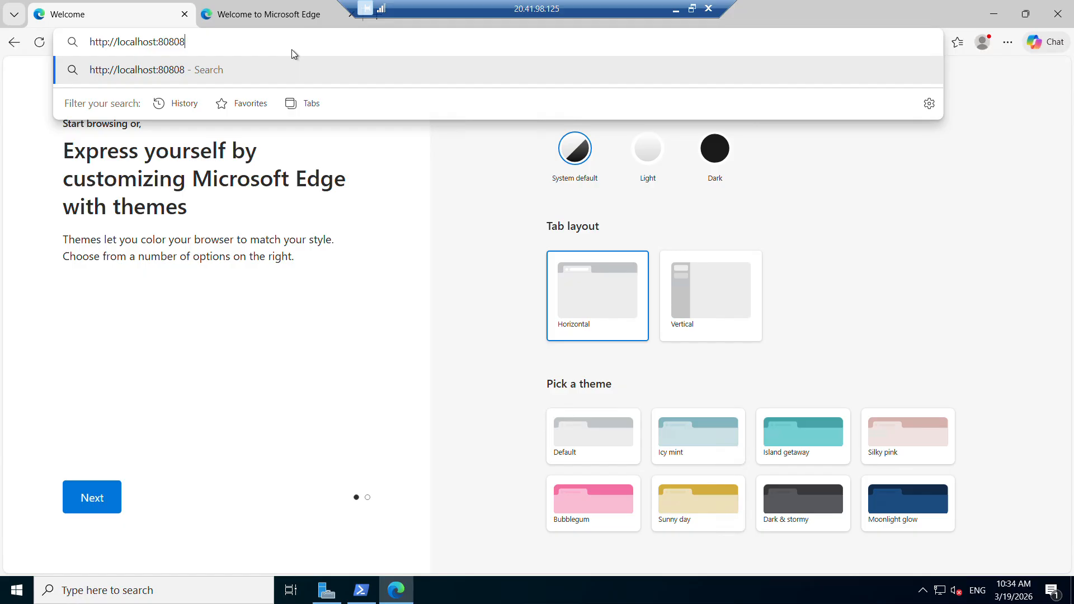
pyautogui.press('BackSpace')
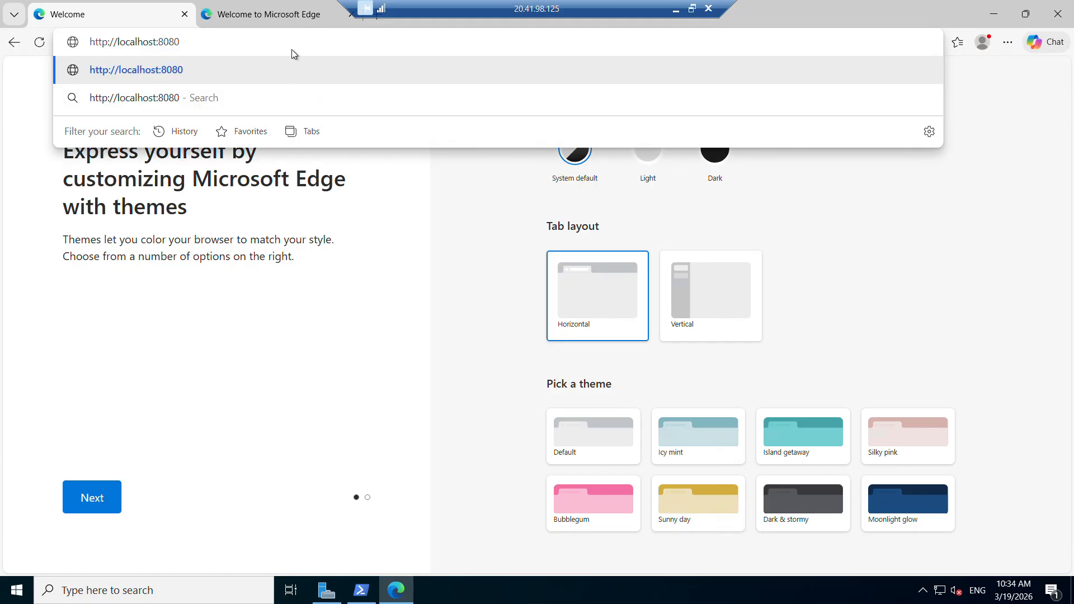
pyautogui.press('Return')
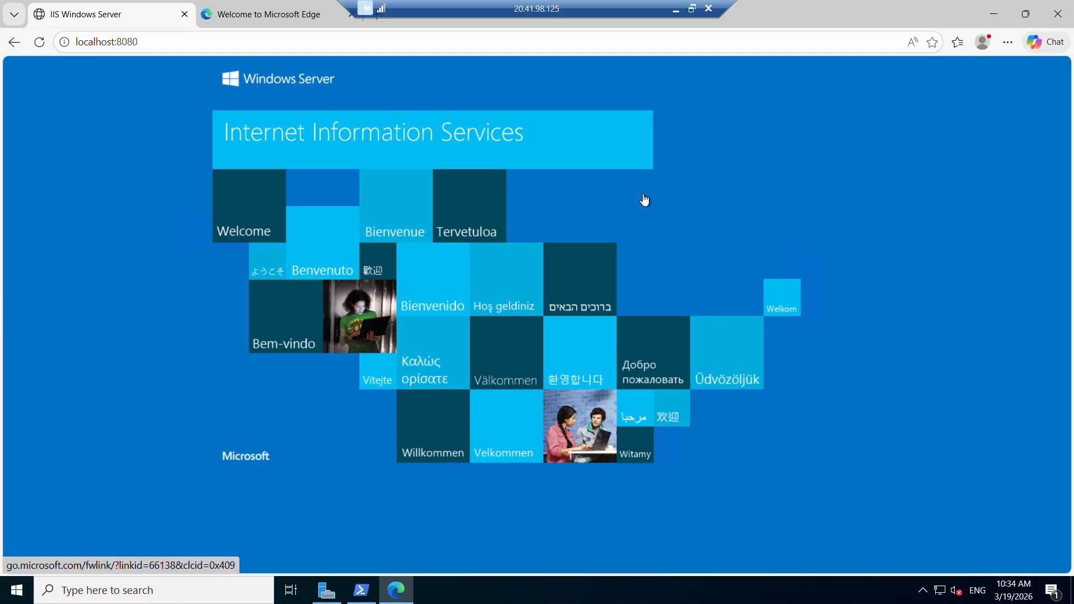
# Switch to Chrome on the local machine, open a spare new tab, and display Shubhvm1's Network settings in the Azure portal
pyautogui.hotkey('alt', 'Tab')
pyautogui.hotkey('alt', 'Tab')
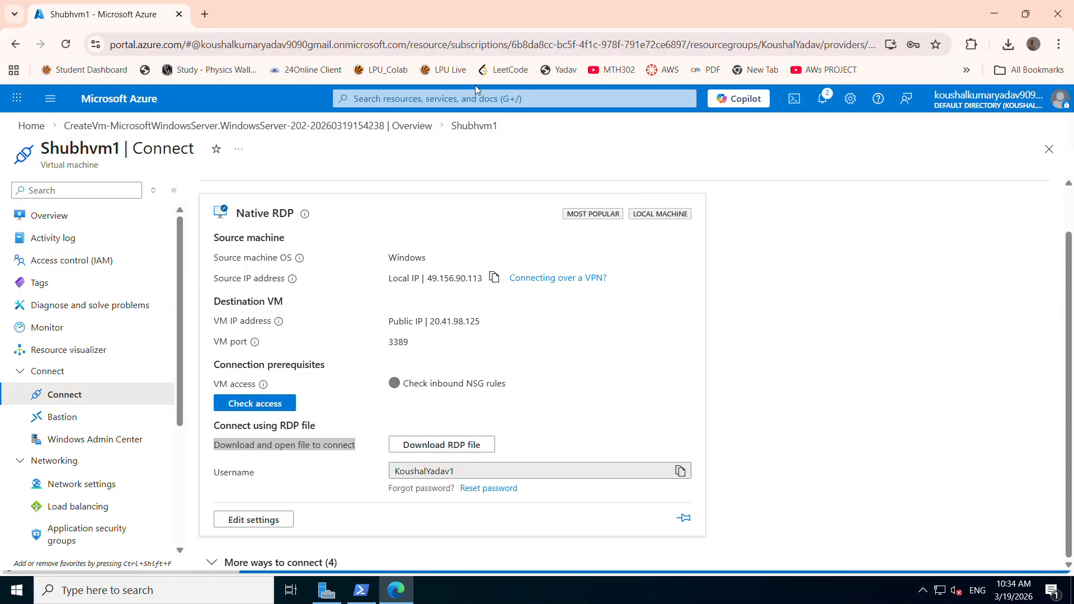
pyautogui.click(205, 14)
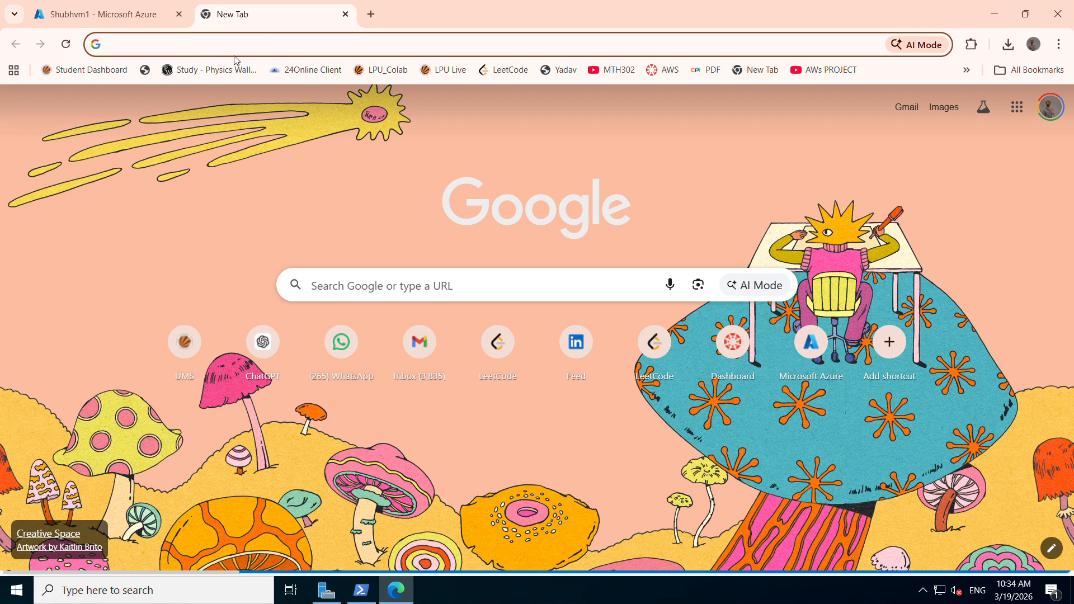
pyautogui.click(130, 5)
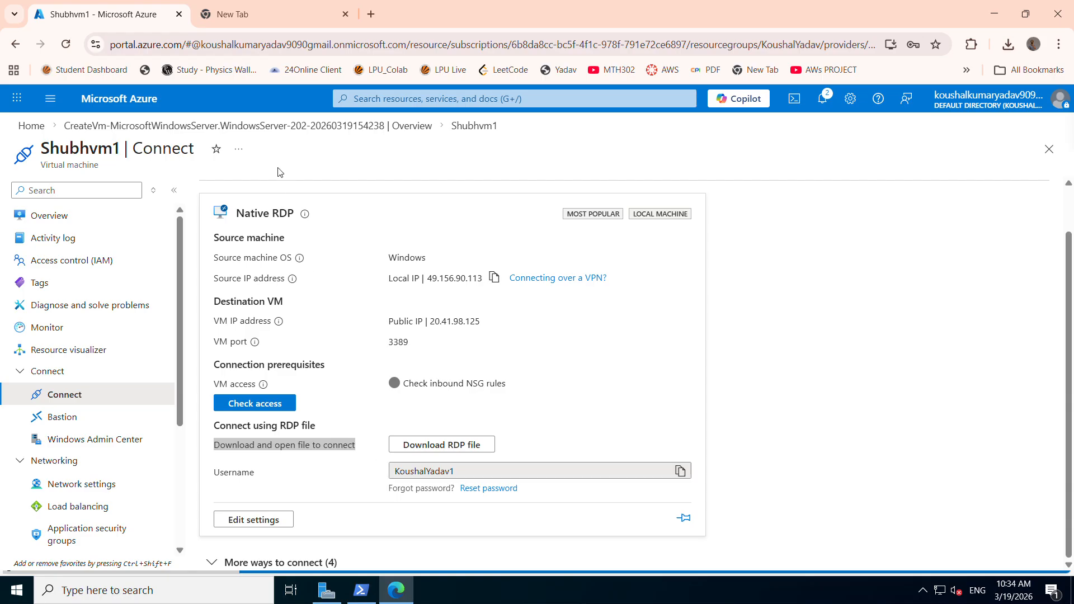
pyautogui.scroll(-3, 91, 280)
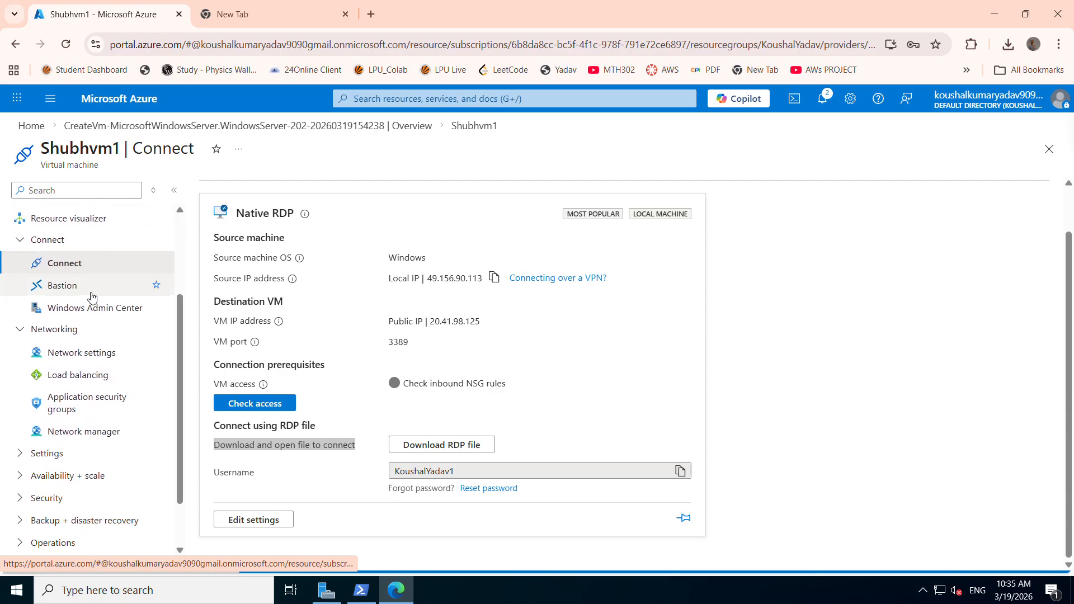
pyautogui.click(98, 351)
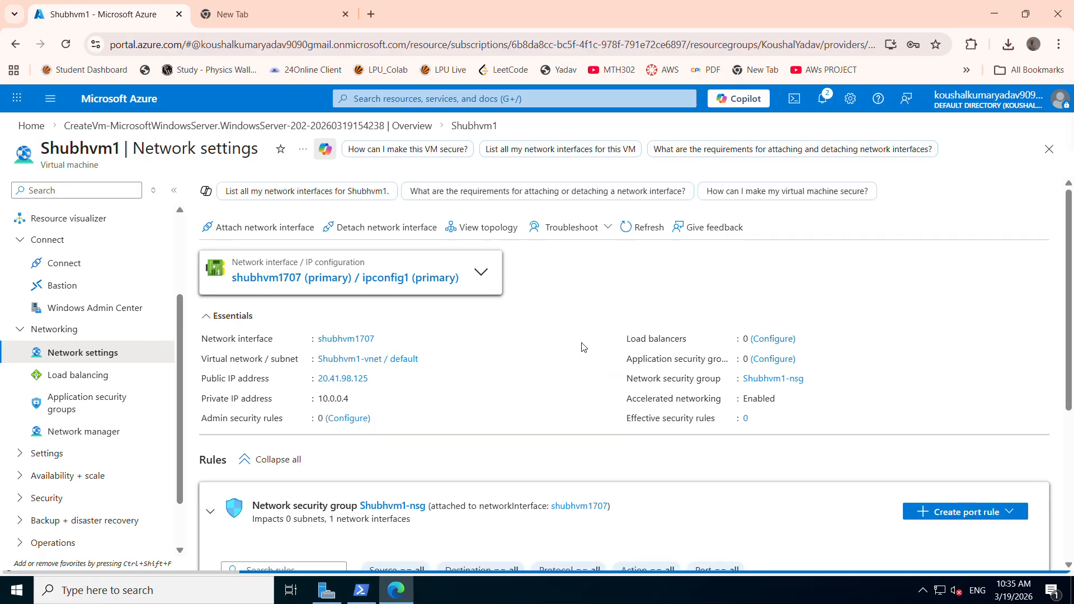
# Start a new inbound port rule for the Shubhvm1-nsg network security group
pyautogui.scroll(-1, 582, 346)
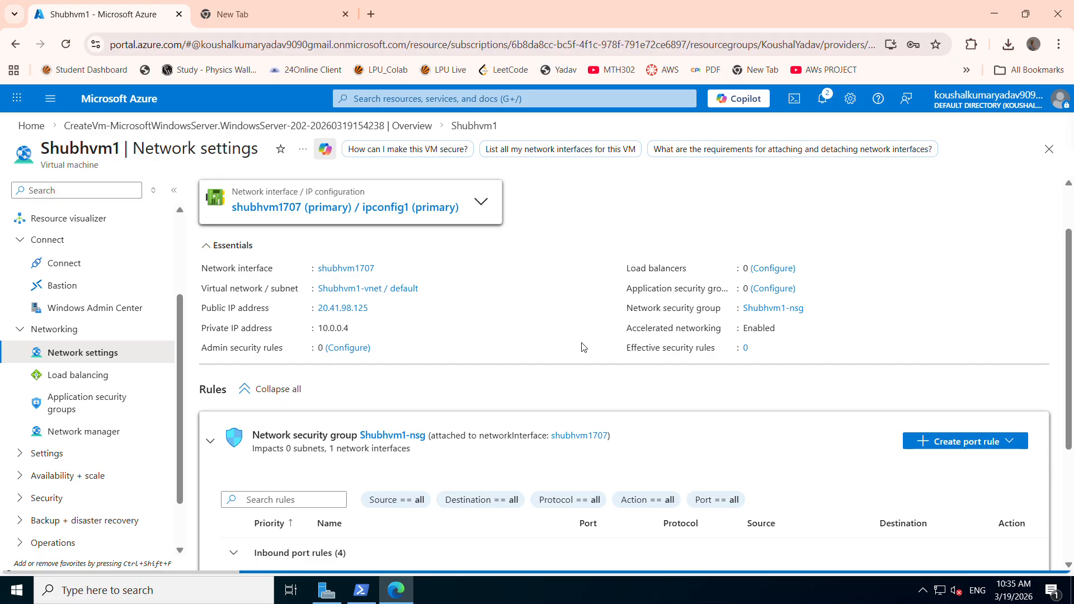
pyautogui.scroll(-1, 517, 347)
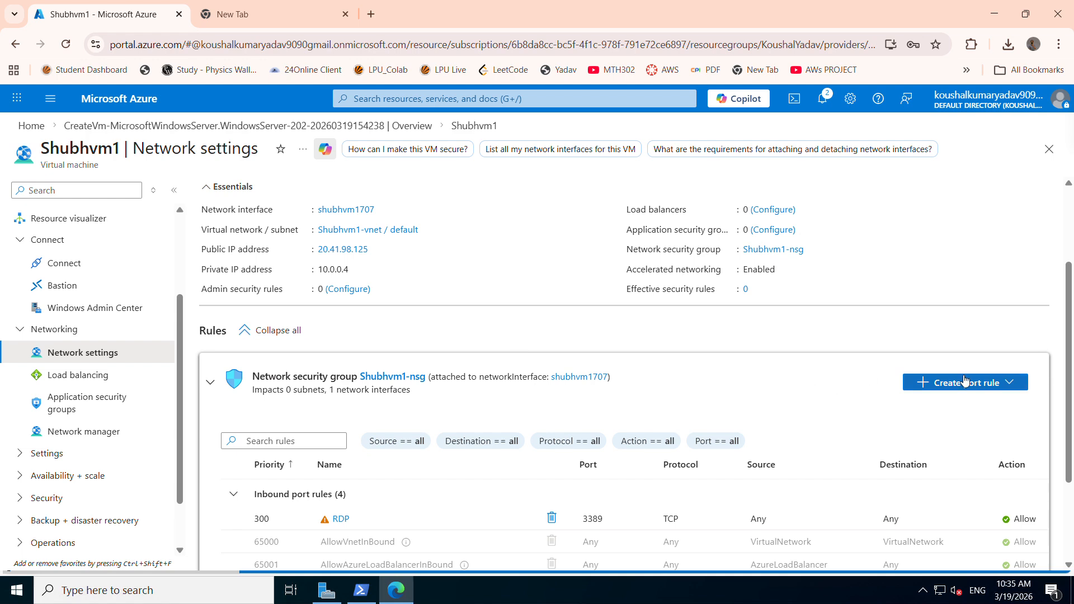
pyautogui.scroll(-1, 593, 400)
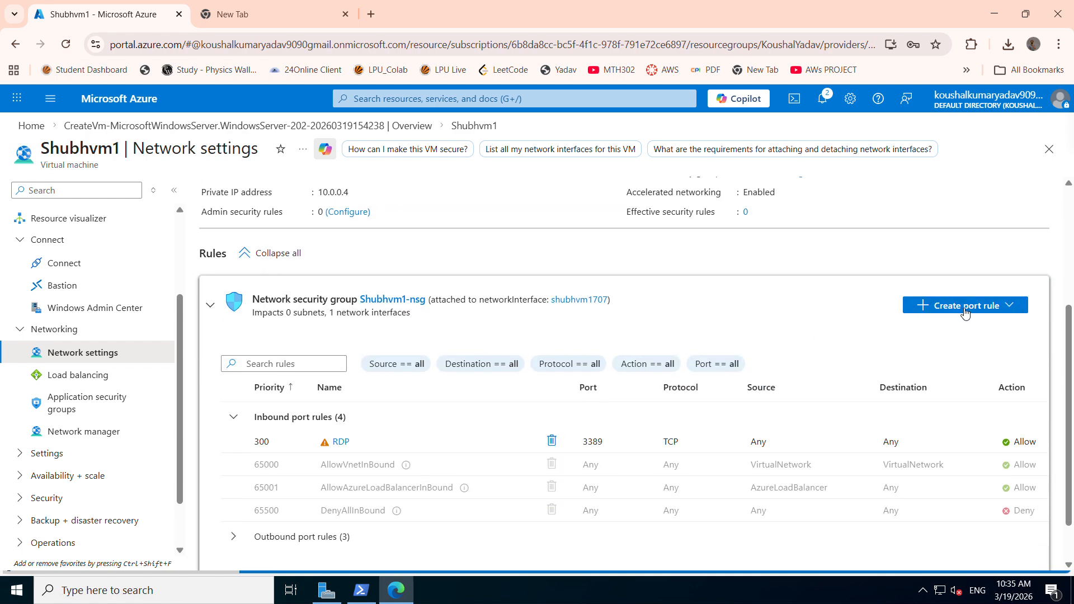
pyautogui.click(946, 305)
pyautogui.click(942, 328)
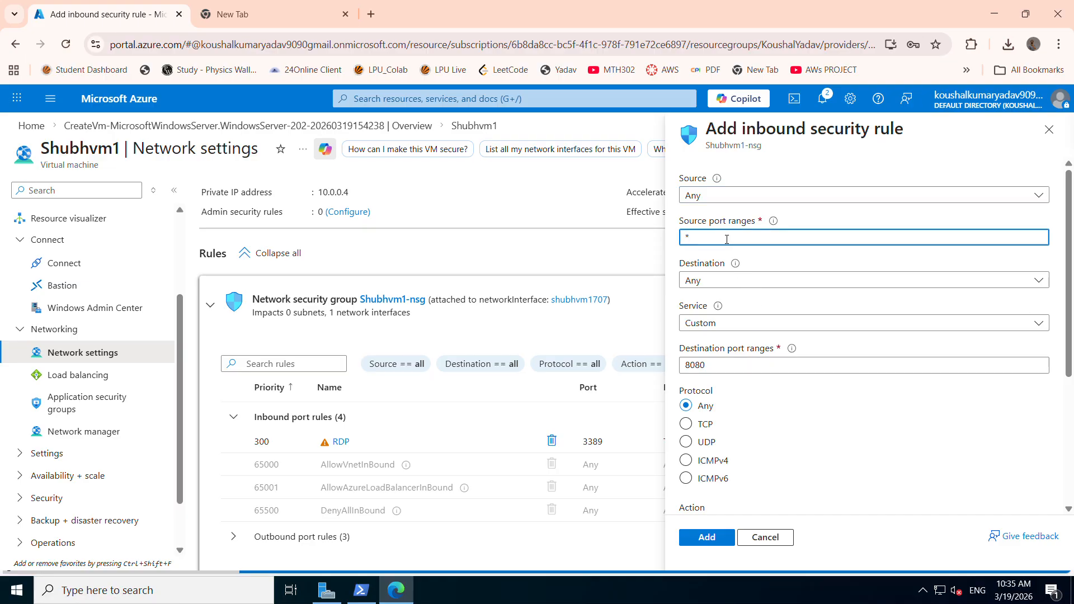
# Add an inbound rule named TCPallow that allows TCP on destination port 8080, keeping source and destination as Any
pyautogui.click(717, 286)
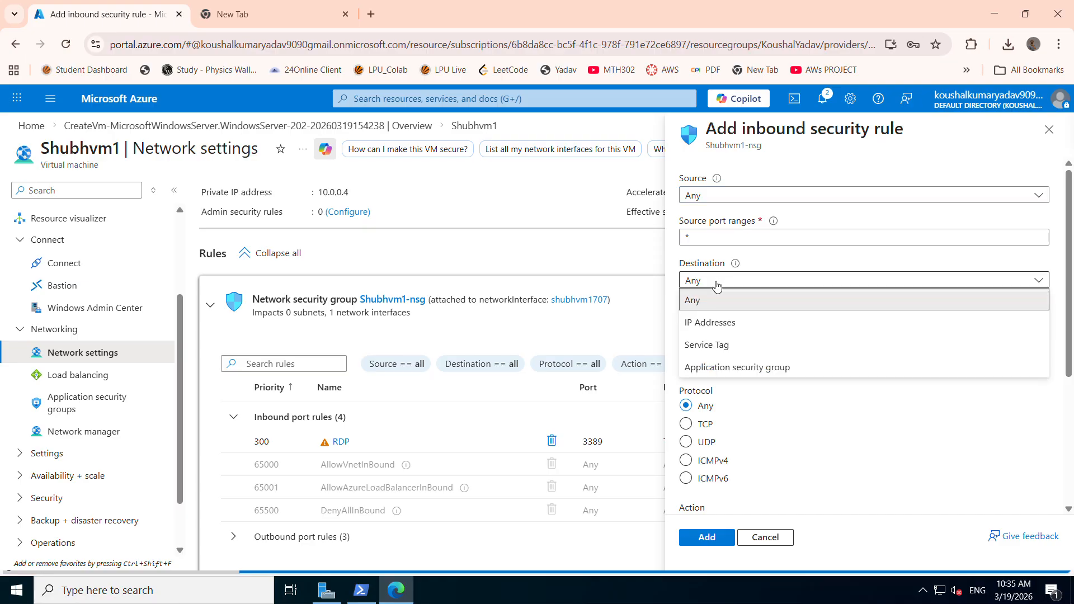
pyautogui.click(717, 282)
pyautogui.click(707, 198)
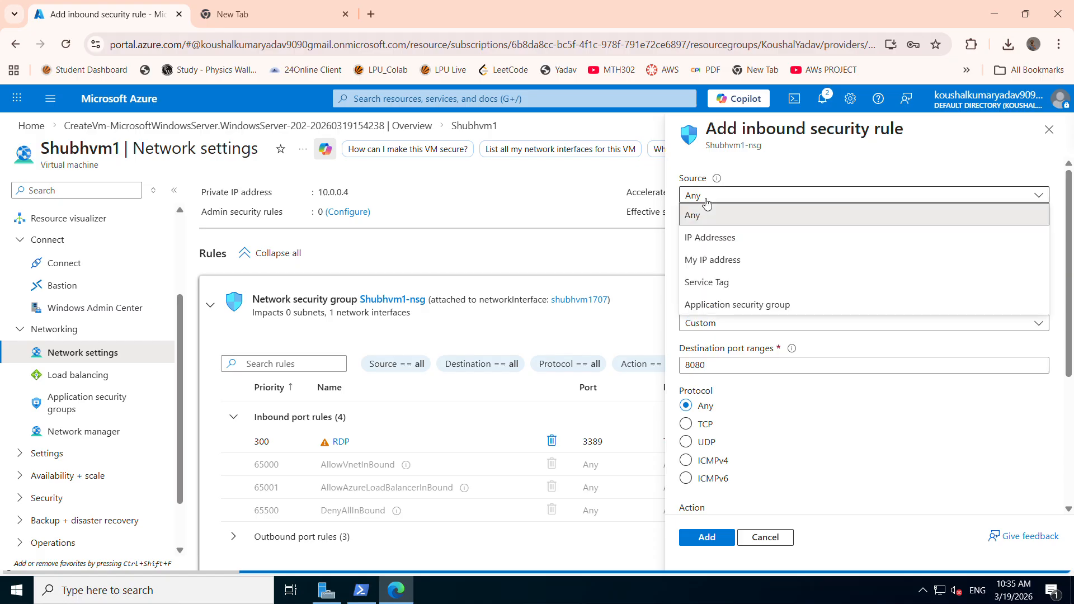
pyautogui.click(707, 201)
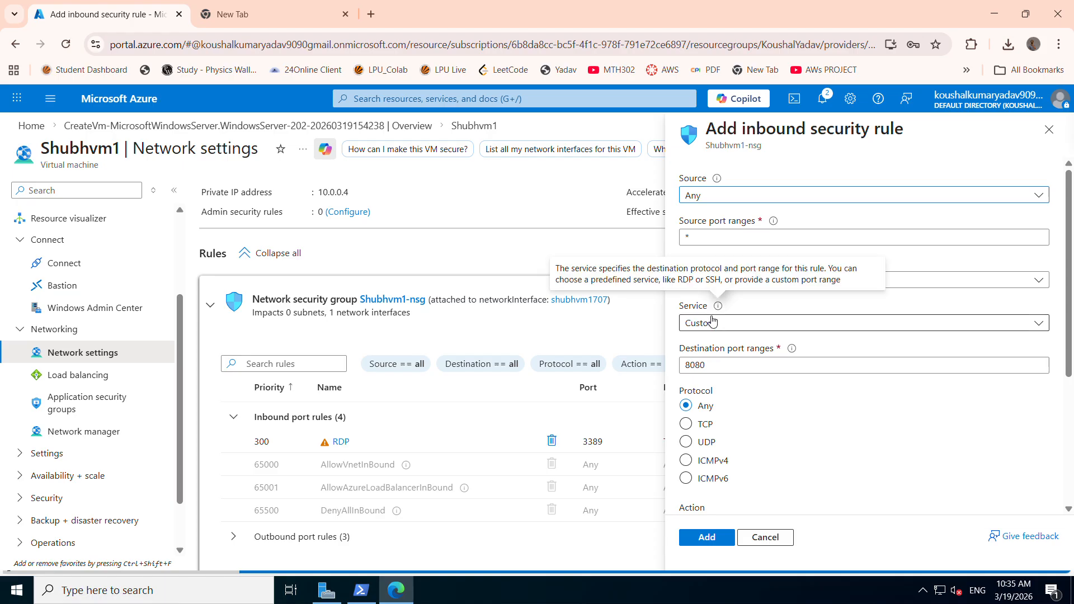
pyautogui.click(703, 426)
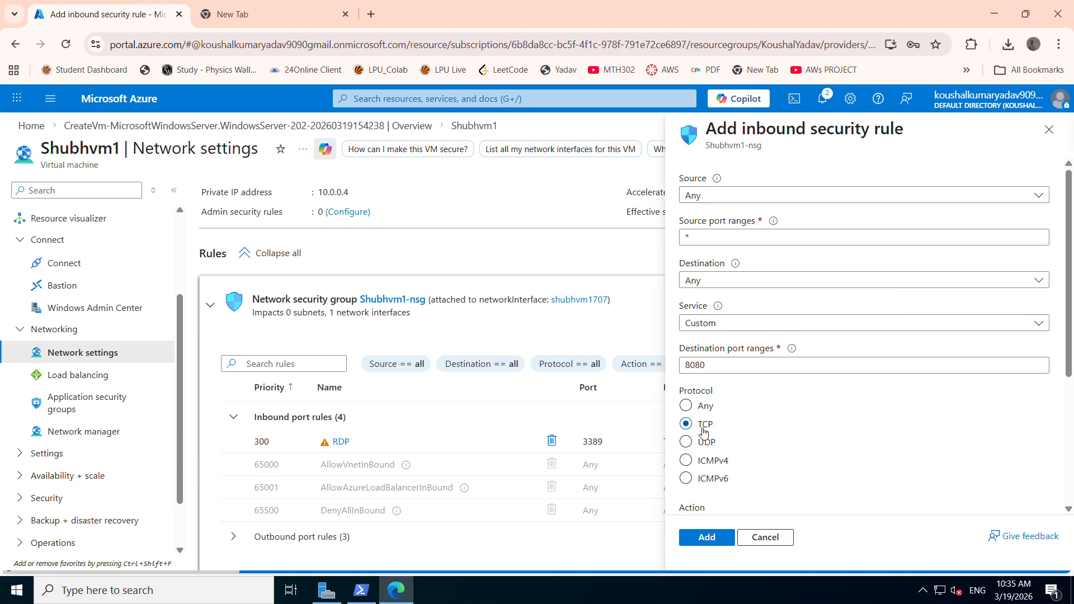
pyautogui.click(705, 537)
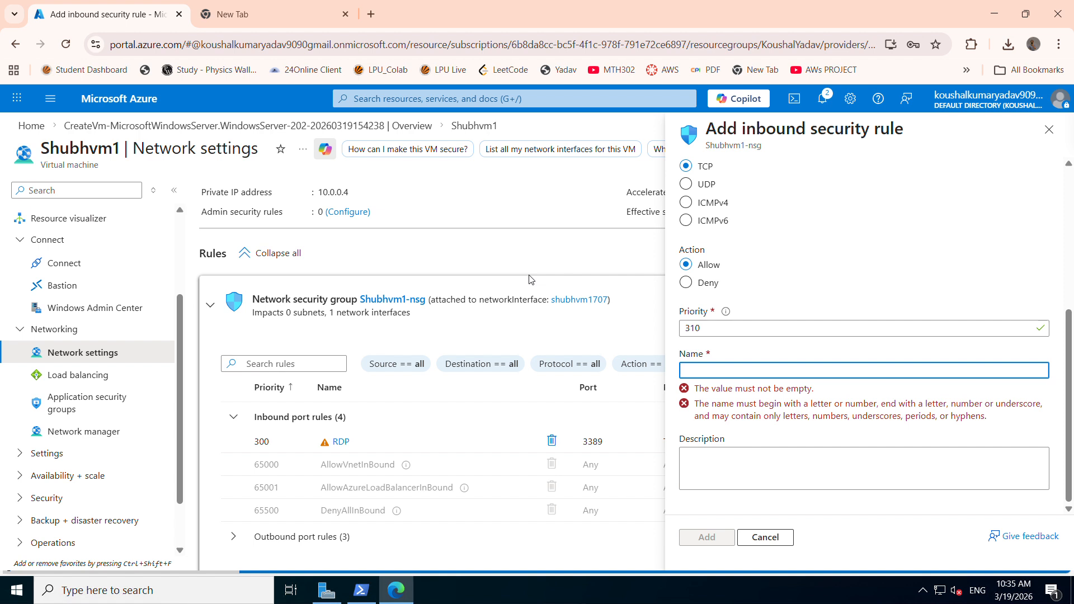
pyautogui.write('TCPallow')
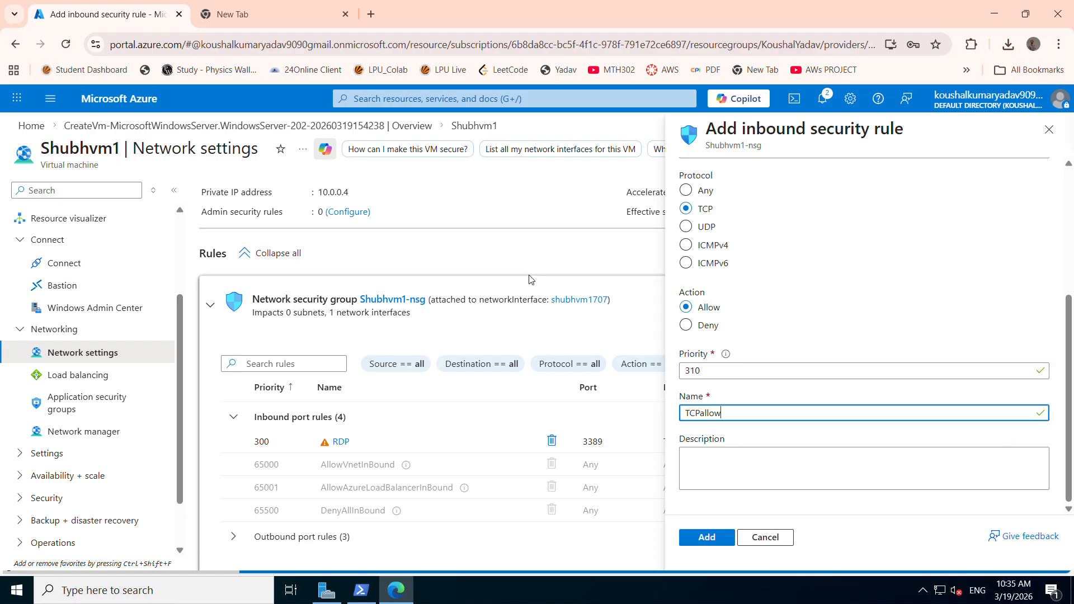
pyautogui.click(708, 537)
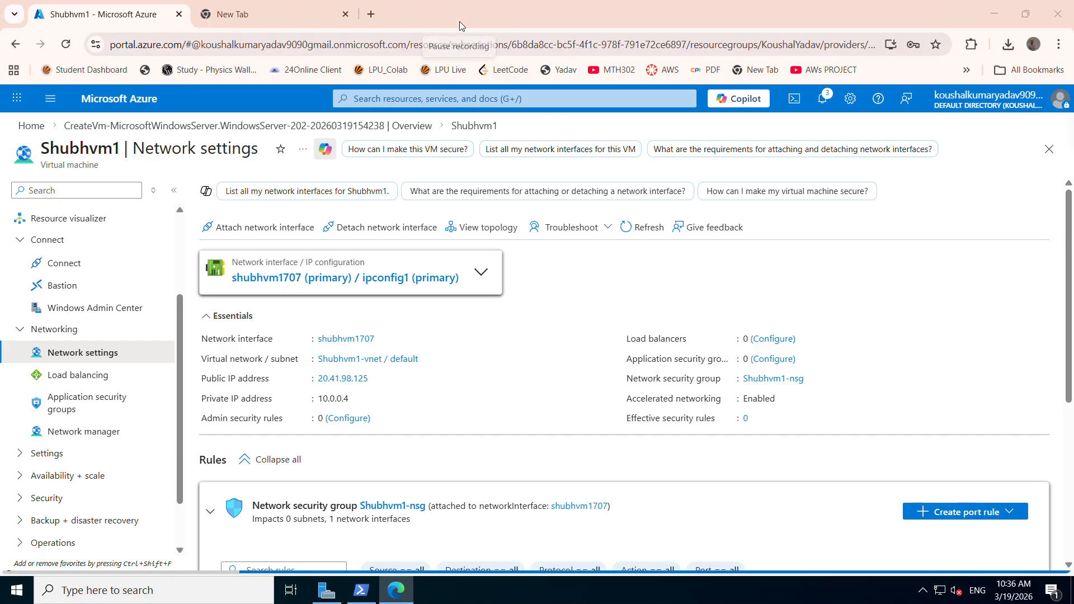
# In the VM's PowerShell, run New-NetFirewallRule -DisplayName "Allow8080" -Direction Inbound -Protocol TCP -LocalPort 8080 -Action Allow
pyautogui.hotkey('alt', 'Tab')
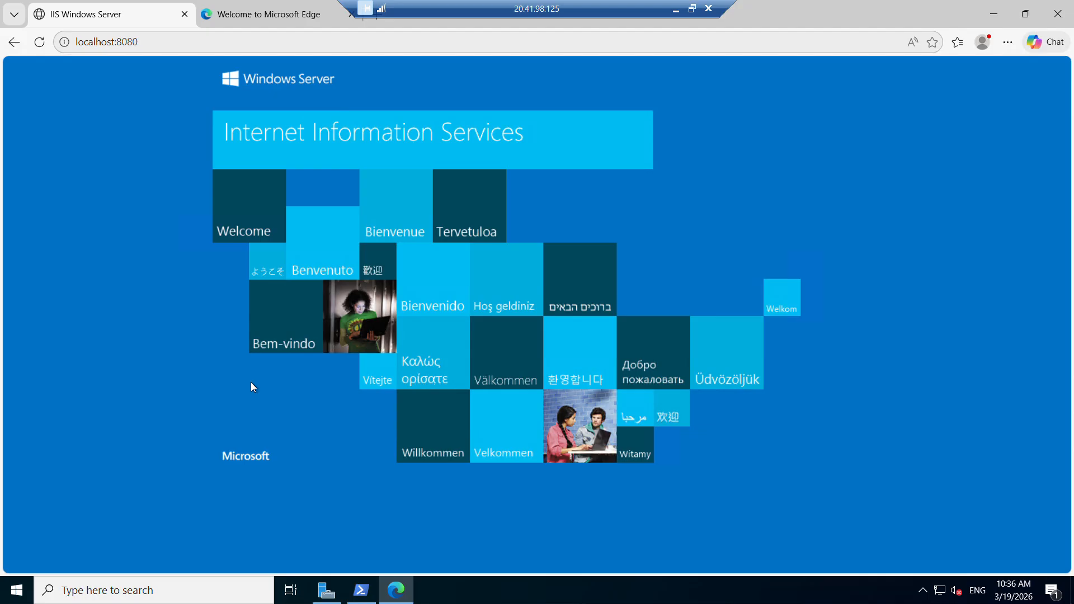
pyautogui.click(368, 594)
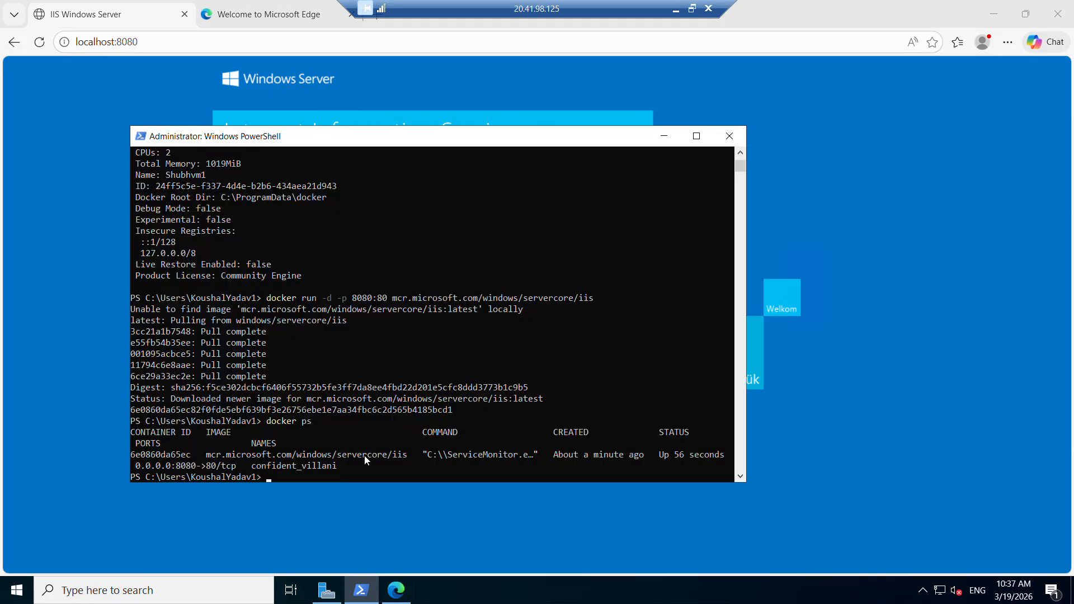
pyautogui.click(277, 480)
pyautogui.rightClick(277, 480)
pyautogui.rightClick(300, 477)
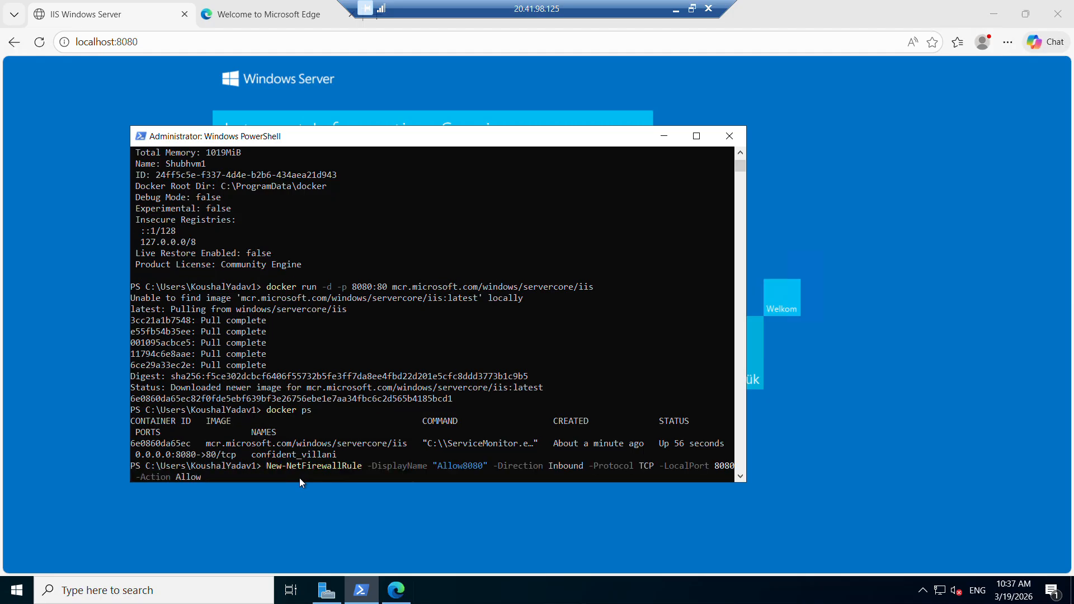
pyautogui.press('Return')
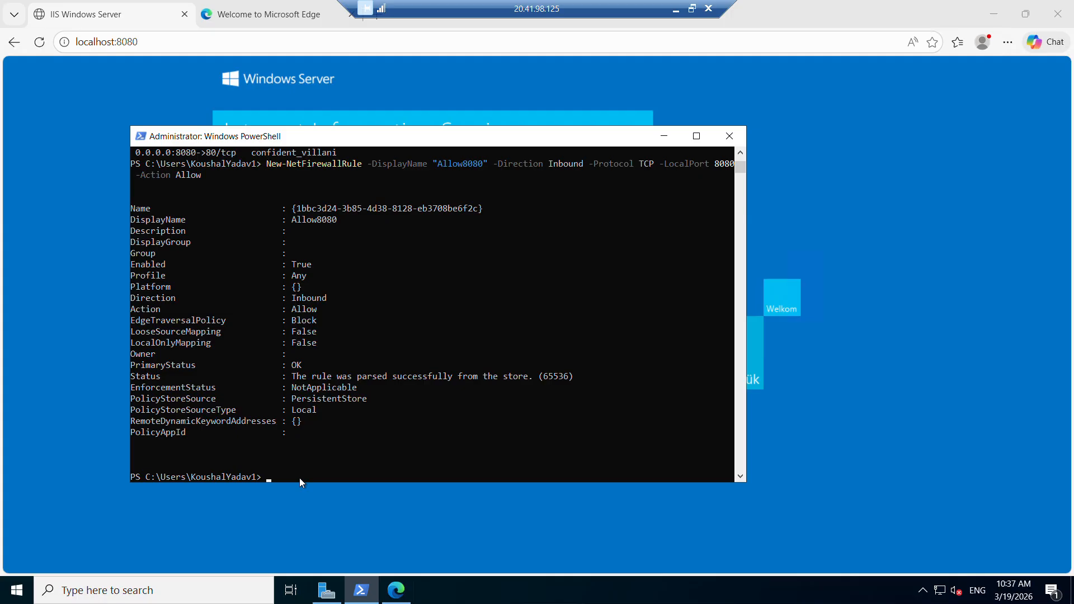
# Try ip a in PowerShell, and copy the VM's public IP address from Shubhvm1's Connect page in the Azure portal
pyautogui.write('p a')
pyautogui.press('Return')
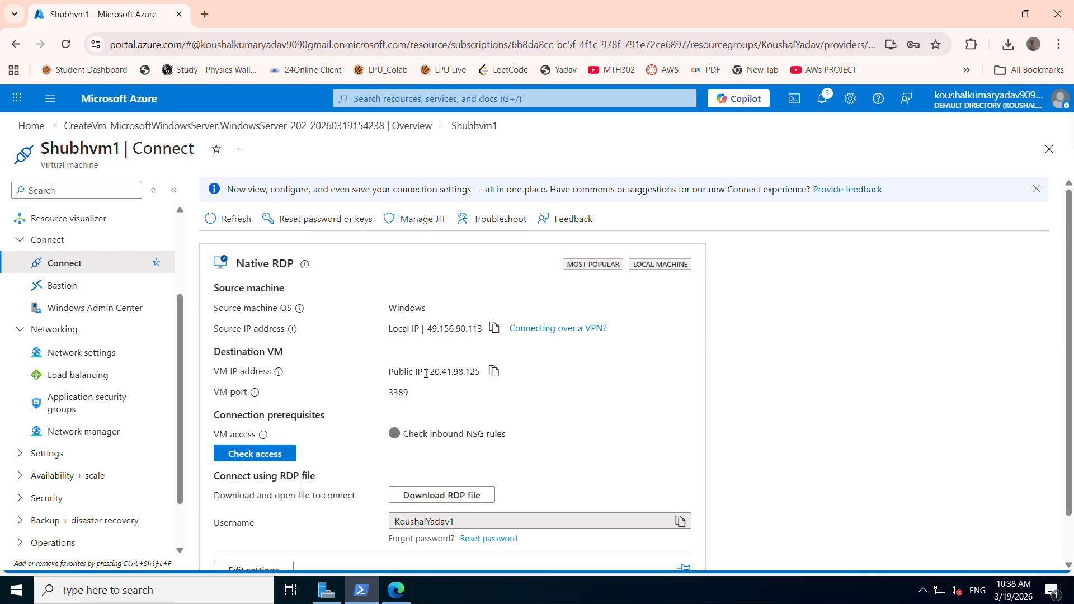
pyautogui.click(490, 374)
pyautogui.click(206, 14)
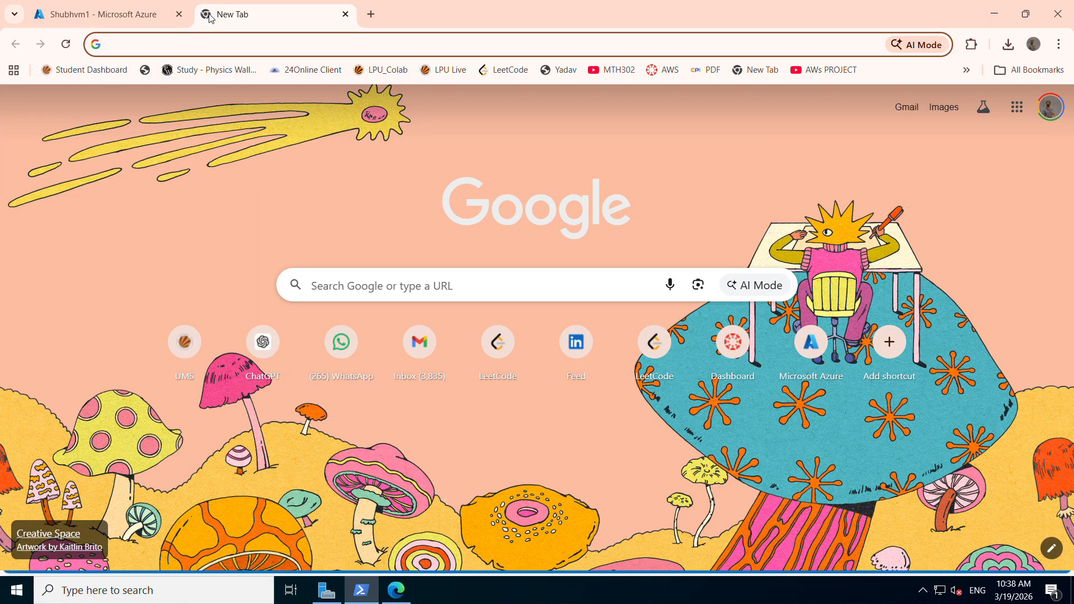
pyautogui.write('http://')
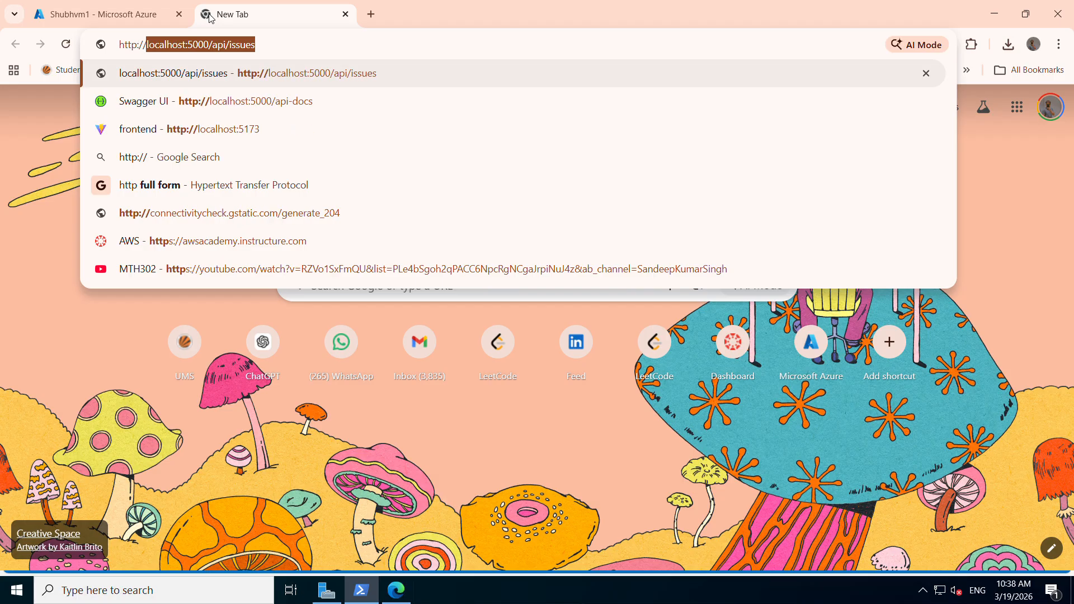
pyautogui.hotkey('ctrl', 'v')
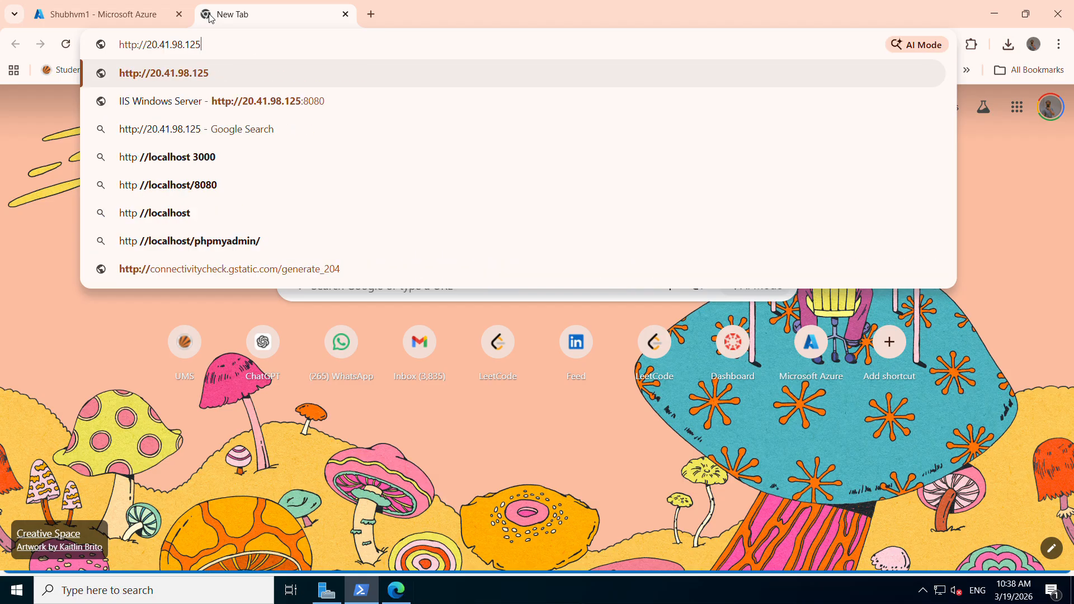
pyautogui.write(':')
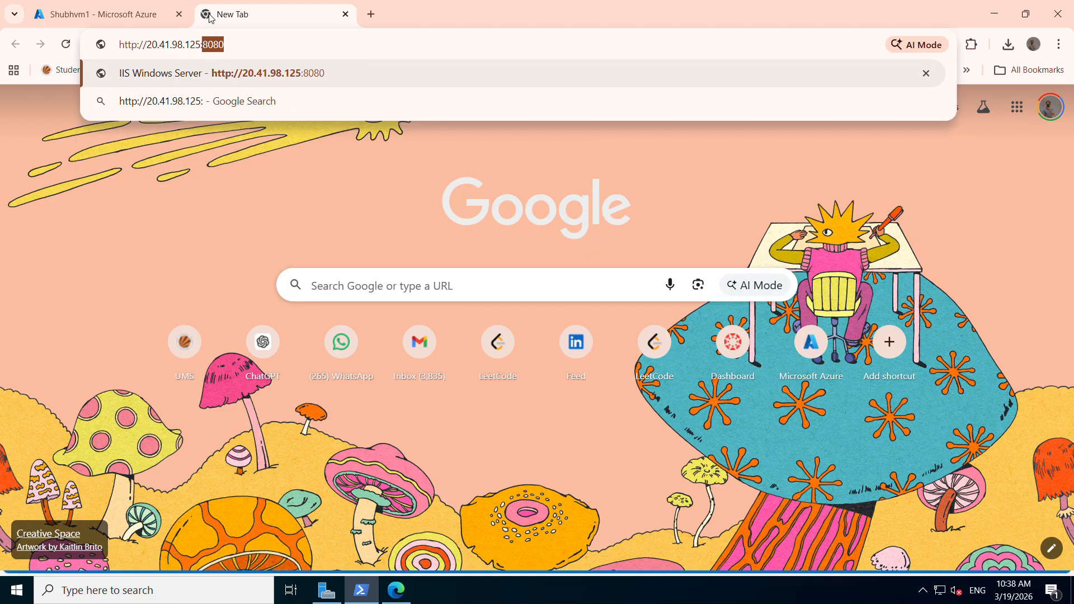
pyautogui.write('8080')
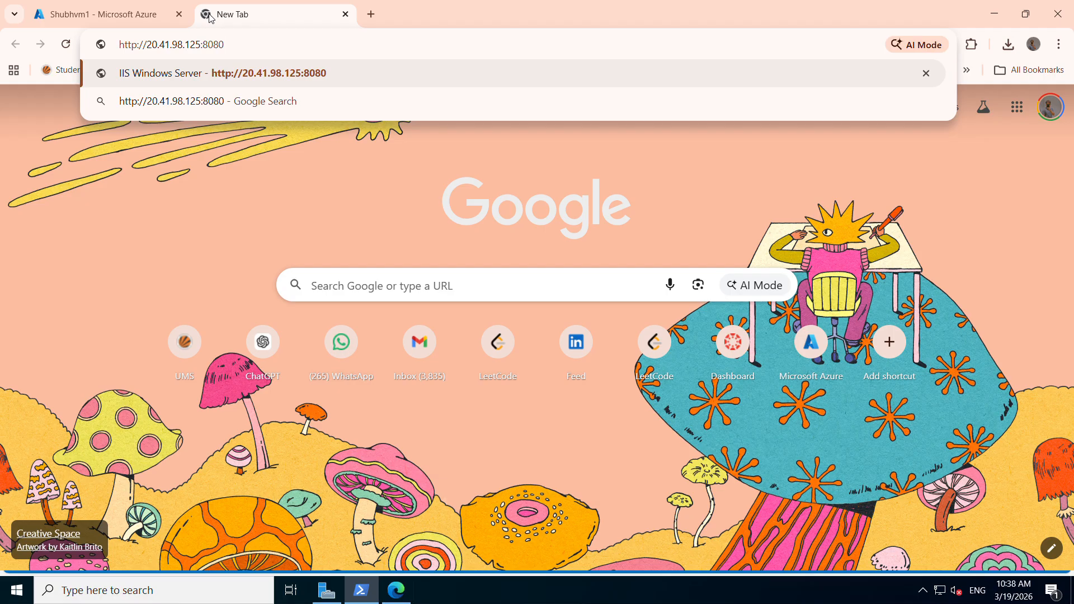
pyautogui.press('Return')
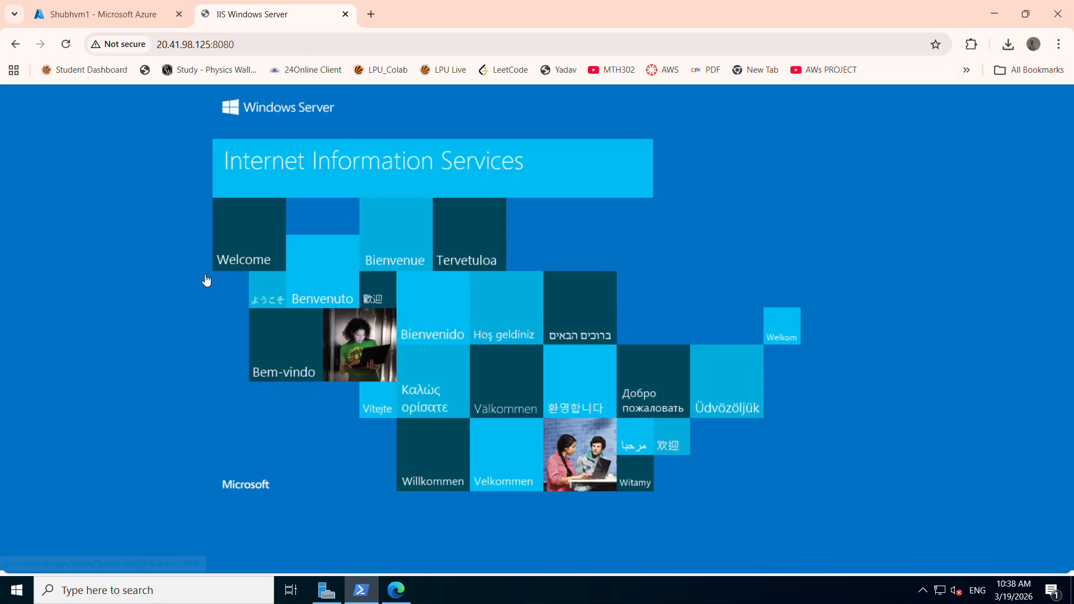
# Minimize PowerShell in the remote session and compare Edge's localhost:8080 page with the public-IP page in Chrome
pyautogui.hotkey('alt', 'Tab')
pyautogui.hotkey('alt', 'Tab')
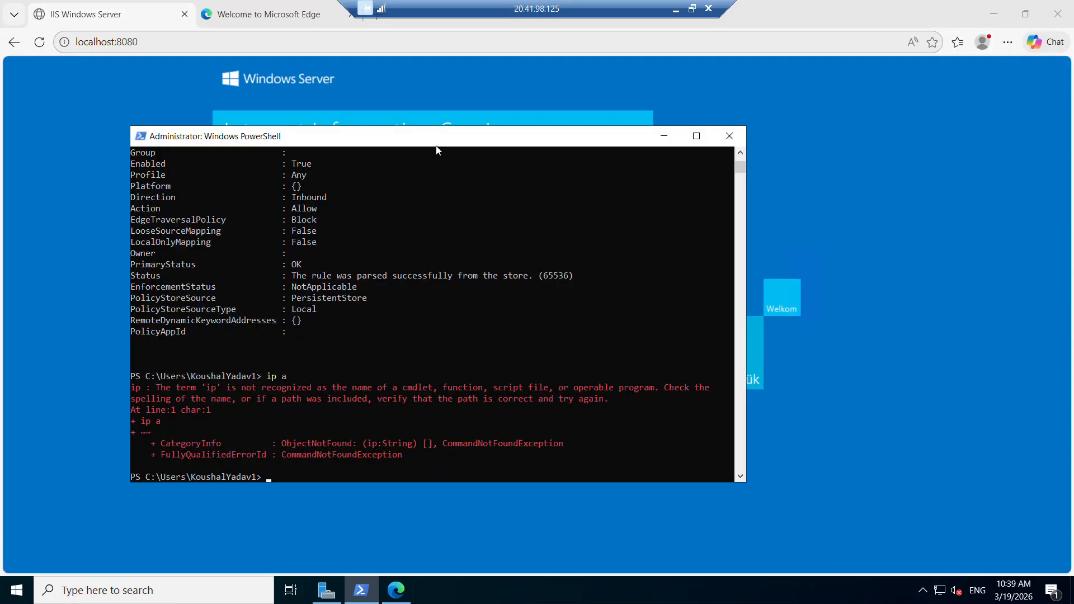
pyautogui.click(667, 140)
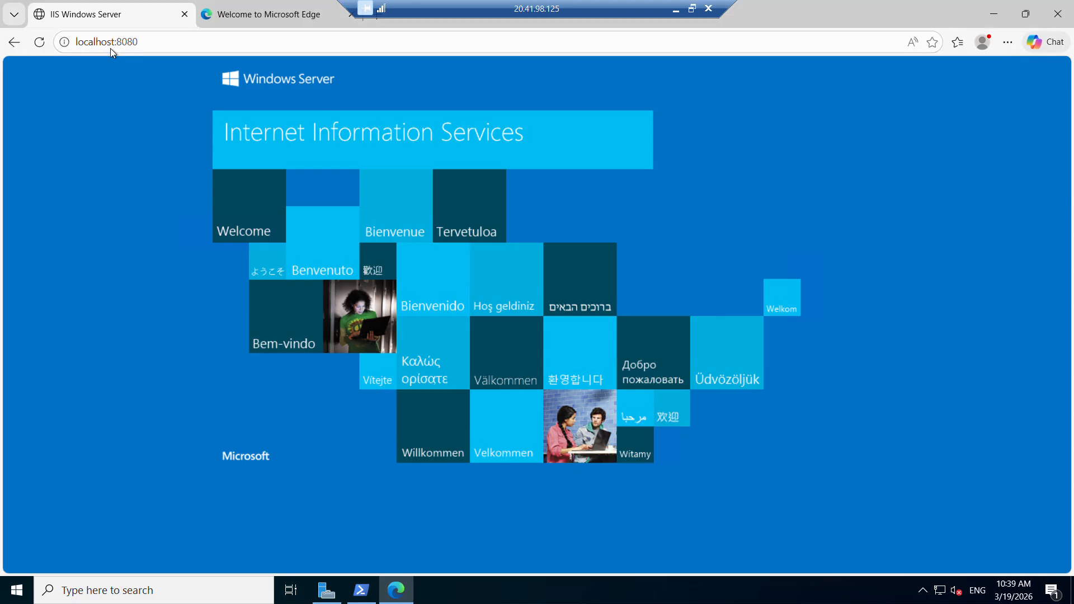
pyautogui.hotkey('alt', 'Tab')
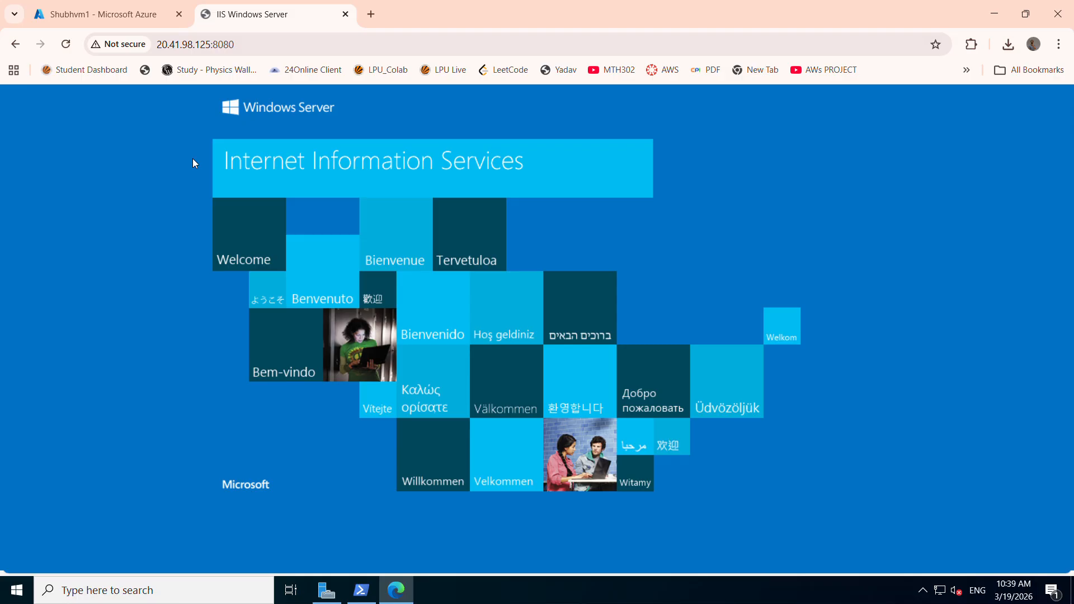
pyautogui.hotkey('alt', 'Tab')
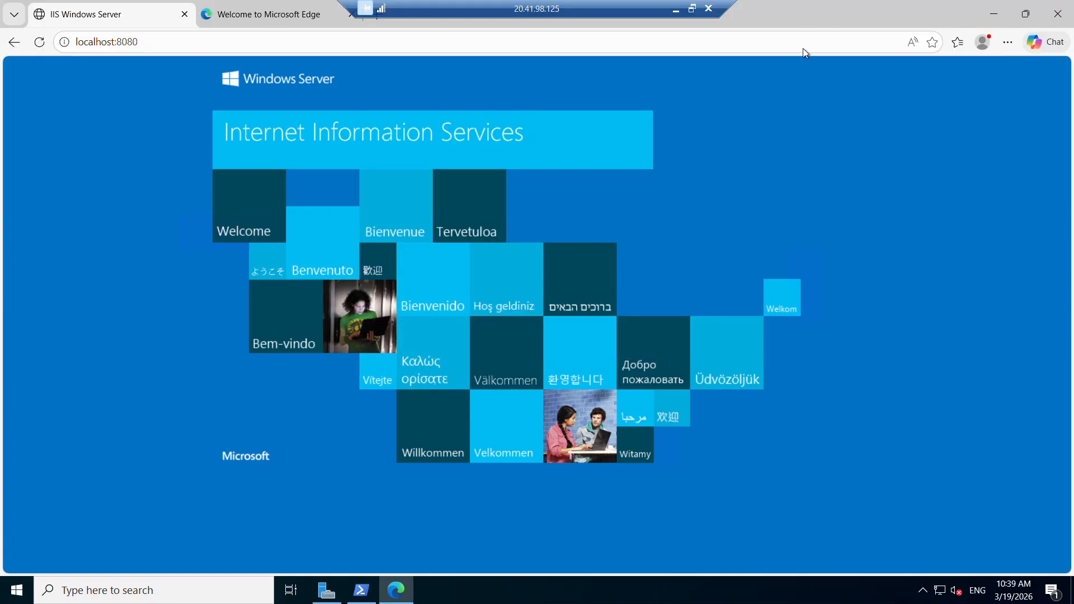
# Close Edge on the VM and disconnect the remote desktop session
pyautogui.click(1057, 13)
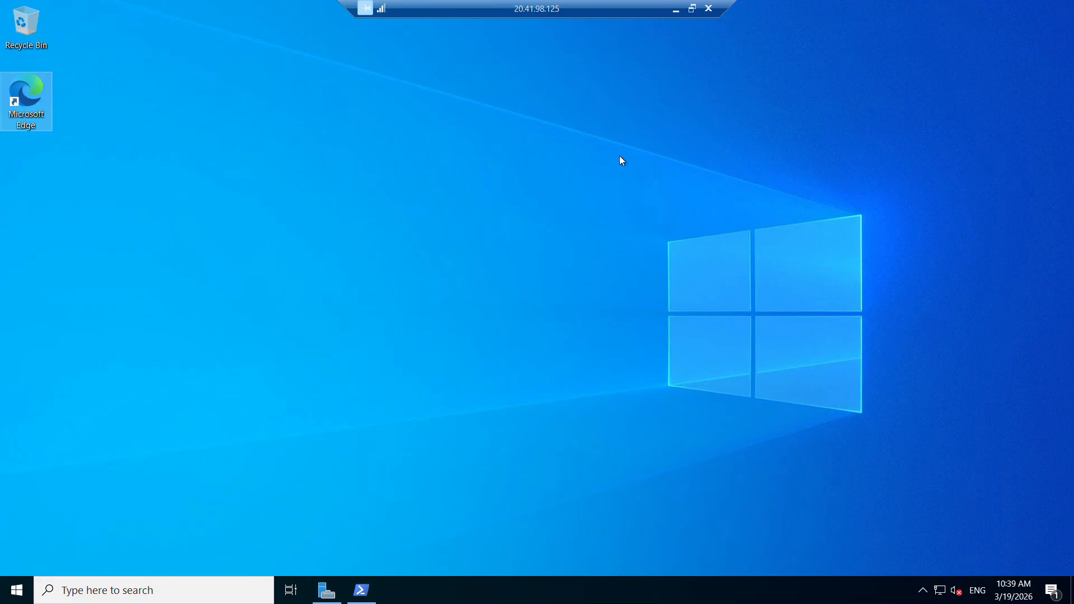
pyautogui.click(708, 9)
pyautogui.click(578, 327)
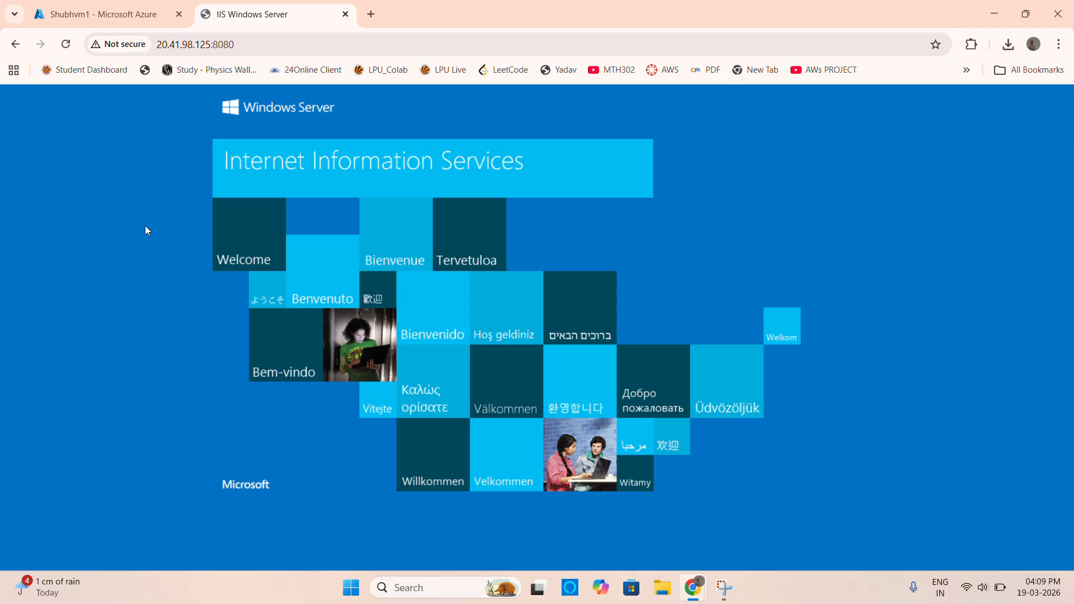
# Return to the Azure portal in Chrome and open the resource group that contains Shubhvm1
pyautogui.click(139, 13)
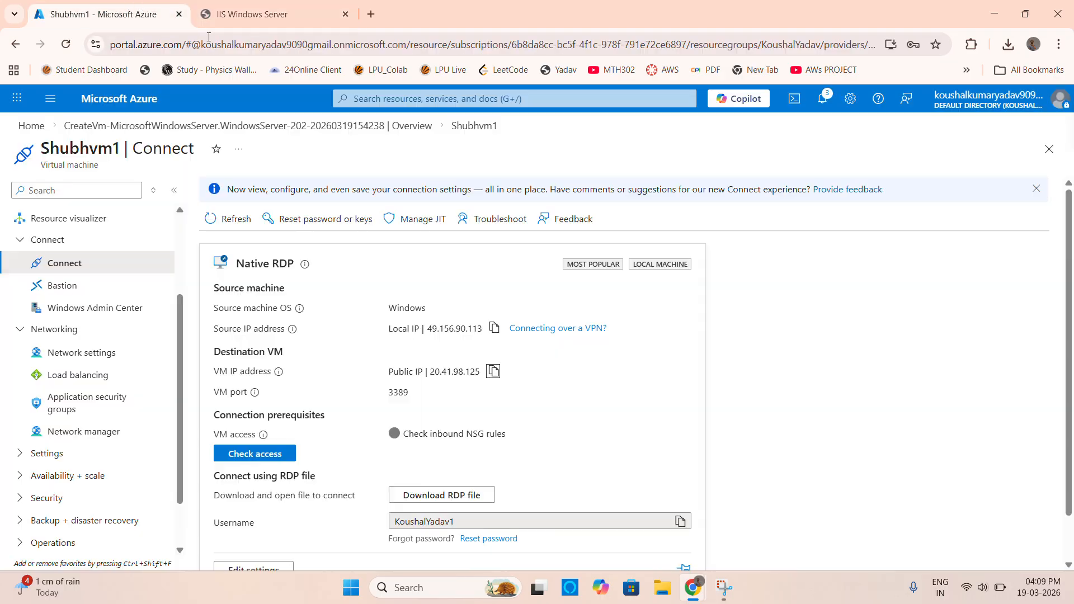
pyautogui.click(453, 101)
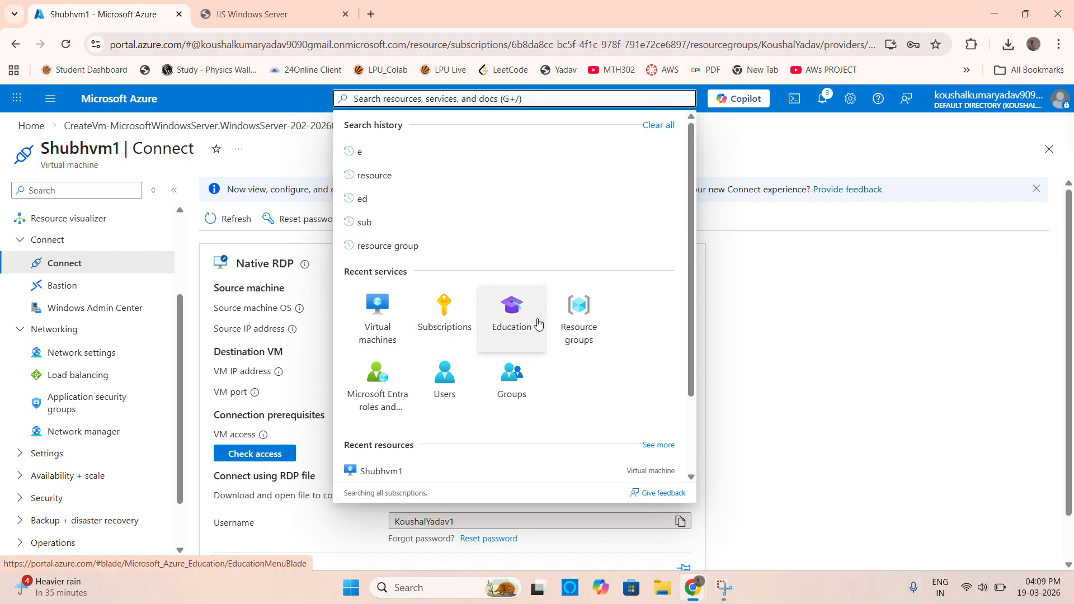
pyautogui.click(578, 316)
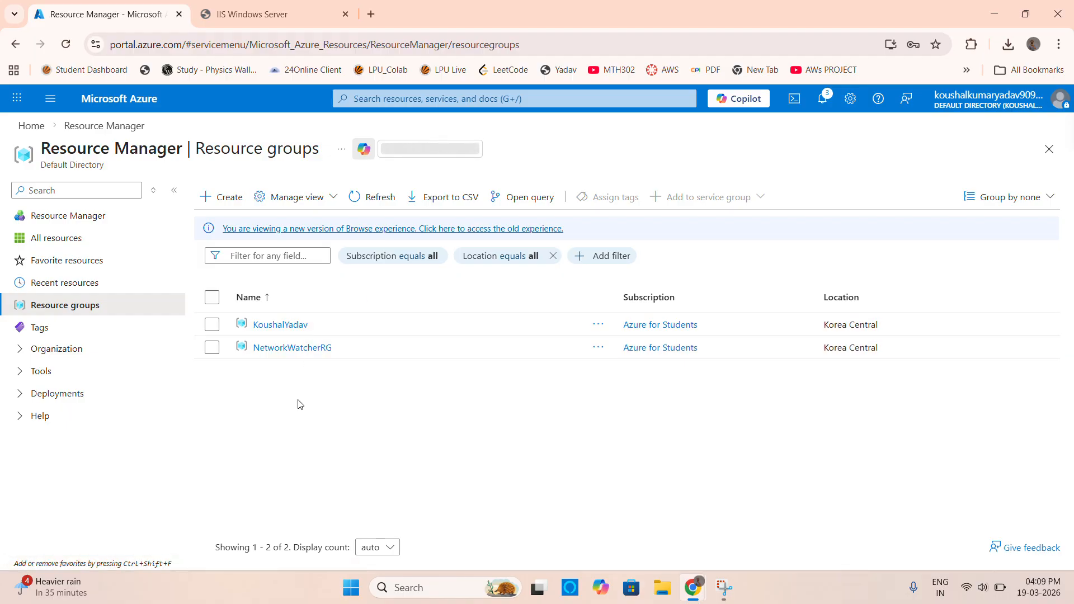
pyautogui.click(282, 325)
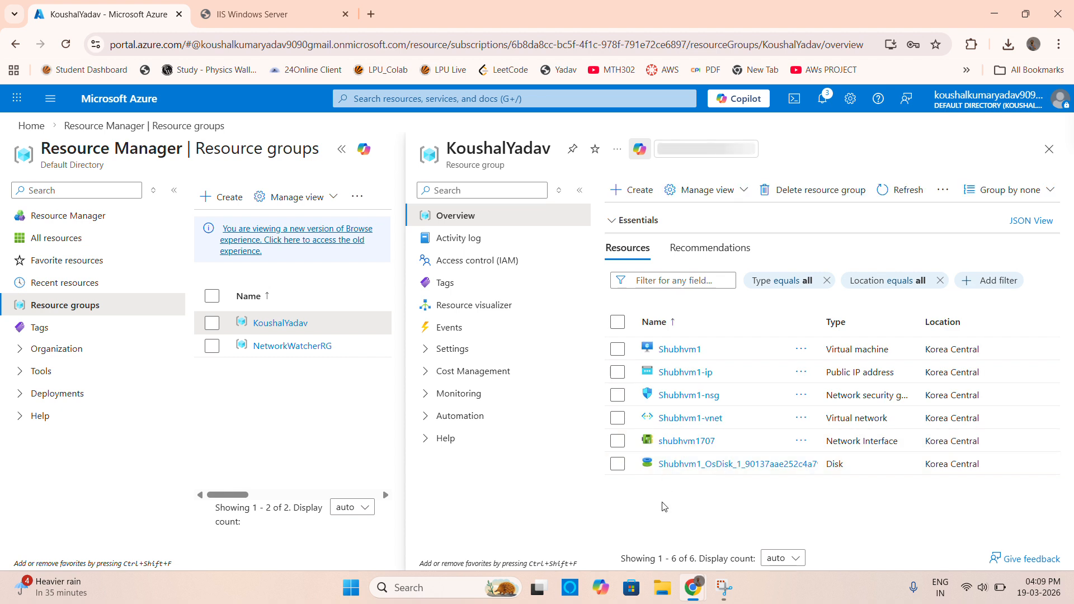
# Select all resources in the group and permanently delete the resource group, entering its name as confirmation
pyautogui.click(618, 322)
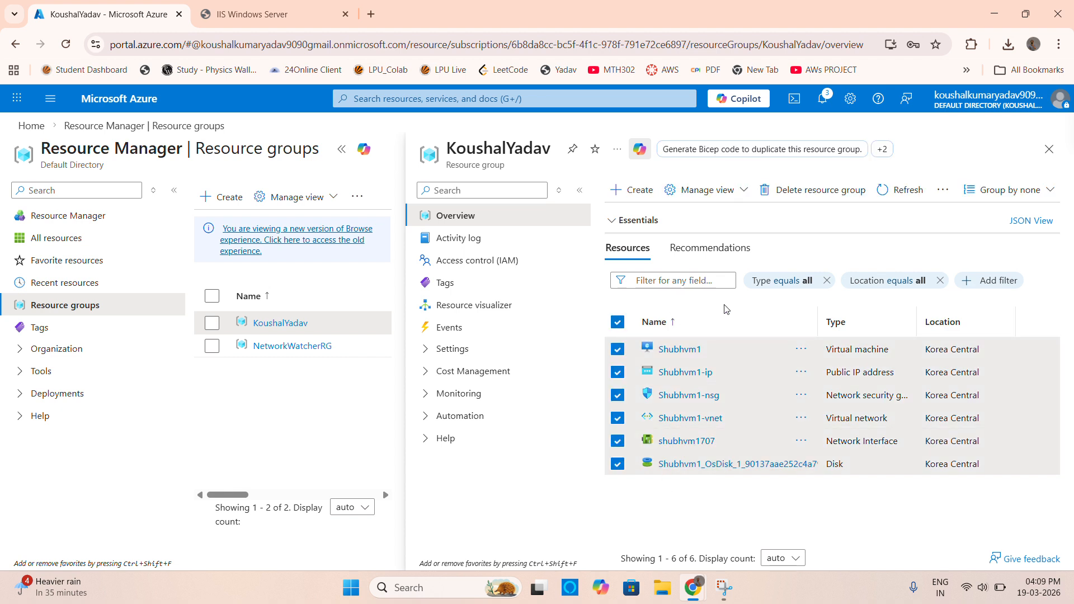
pyautogui.click(813, 196)
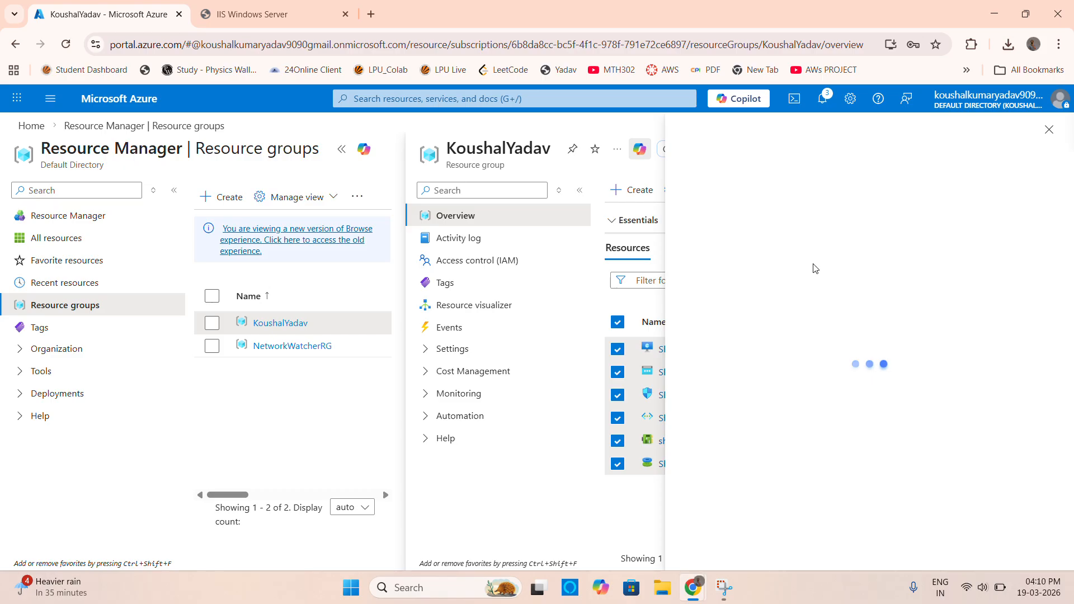
pyautogui.click(467, 26)
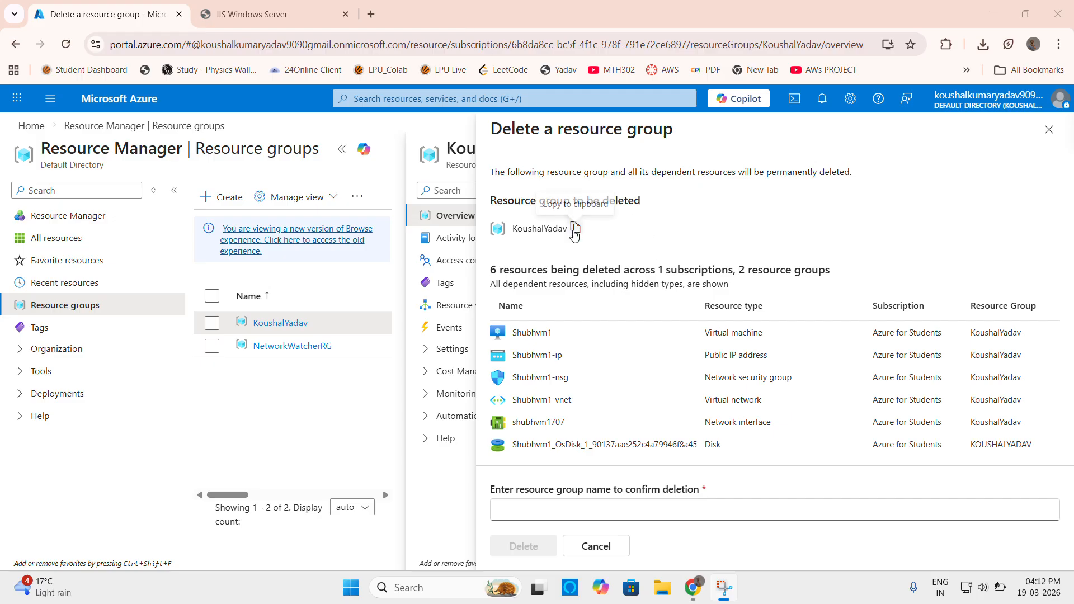
pyautogui.click(575, 228)
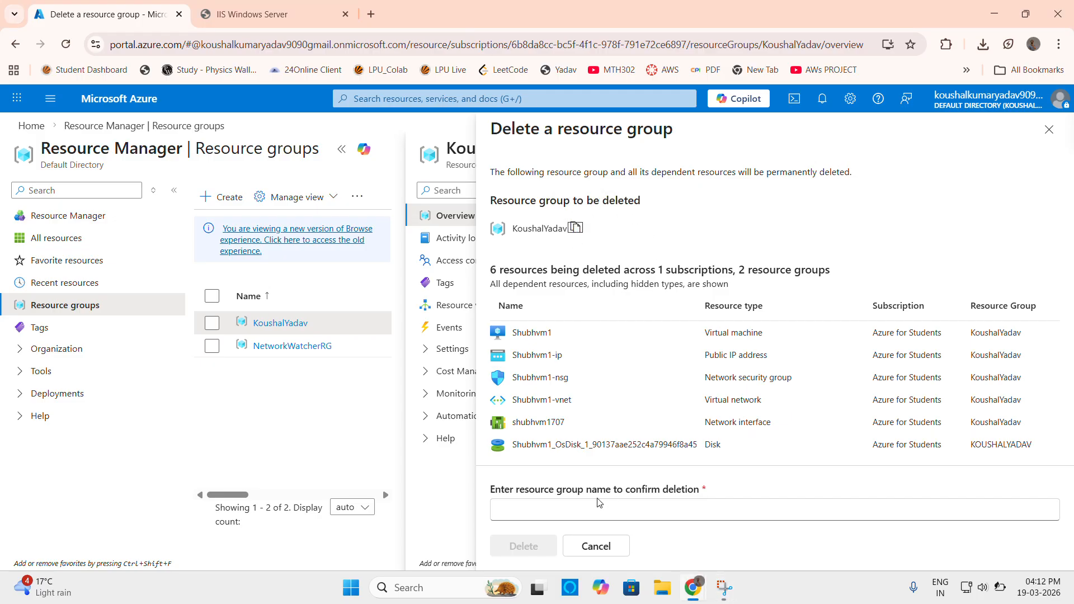
pyautogui.click(564, 518)
pyautogui.hotkey('ctrl', 'v')
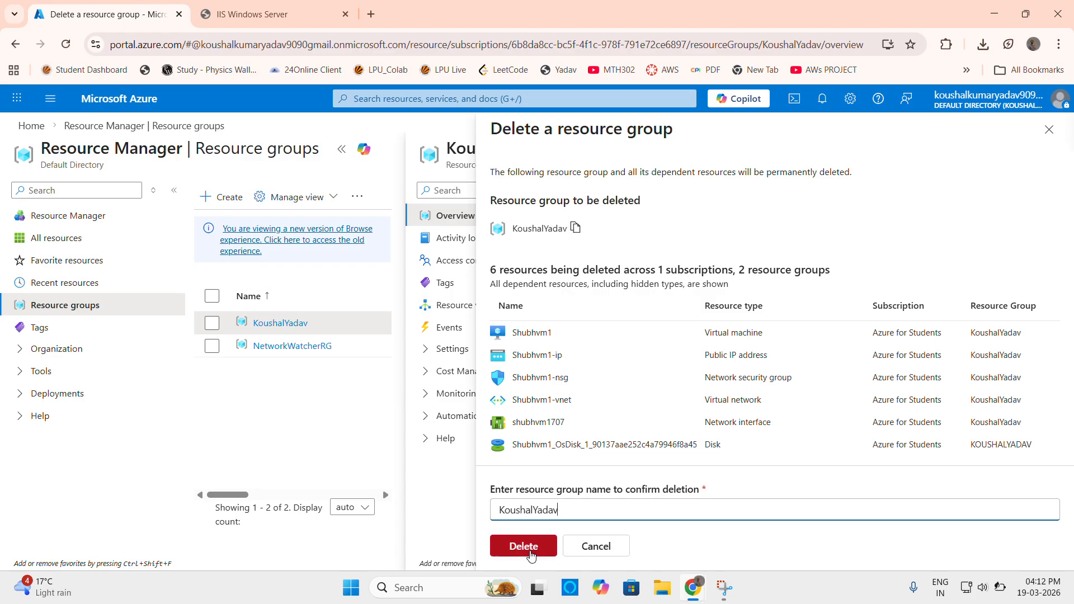
pyautogui.click(542, 548)
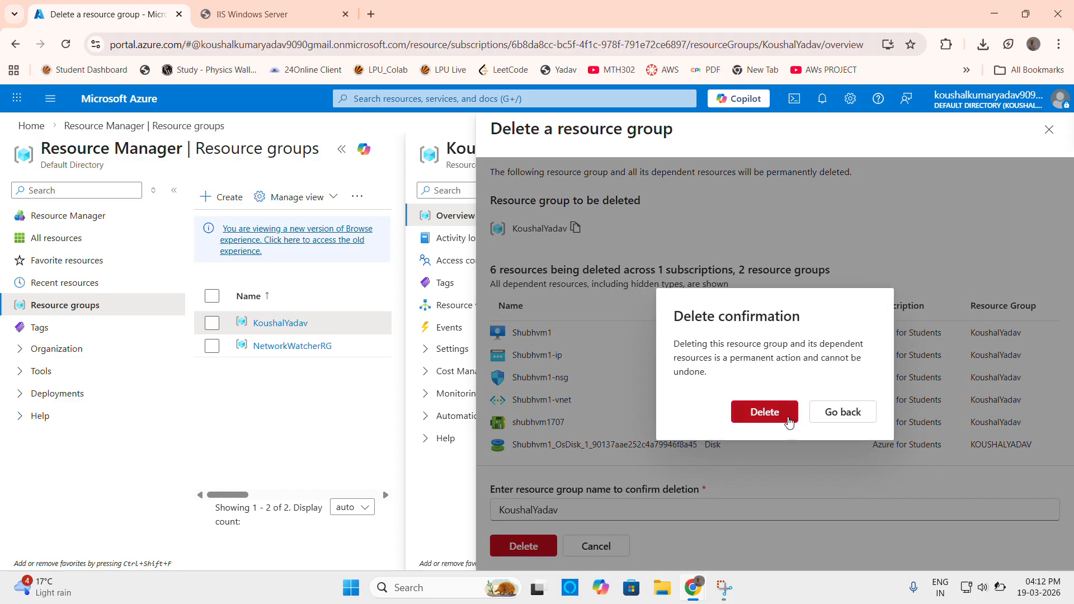
pyautogui.click(789, 422)
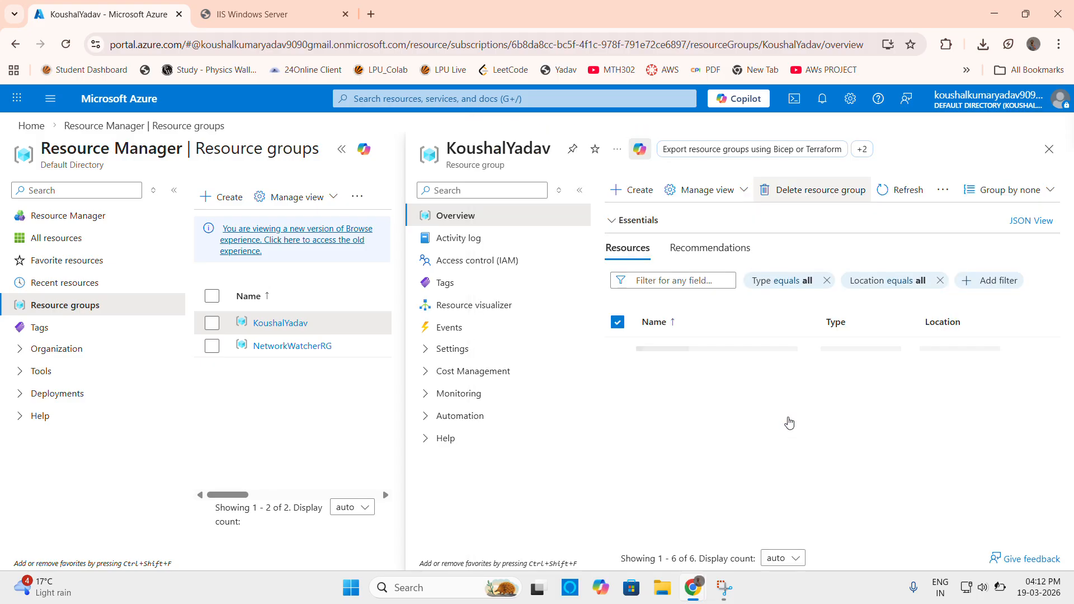